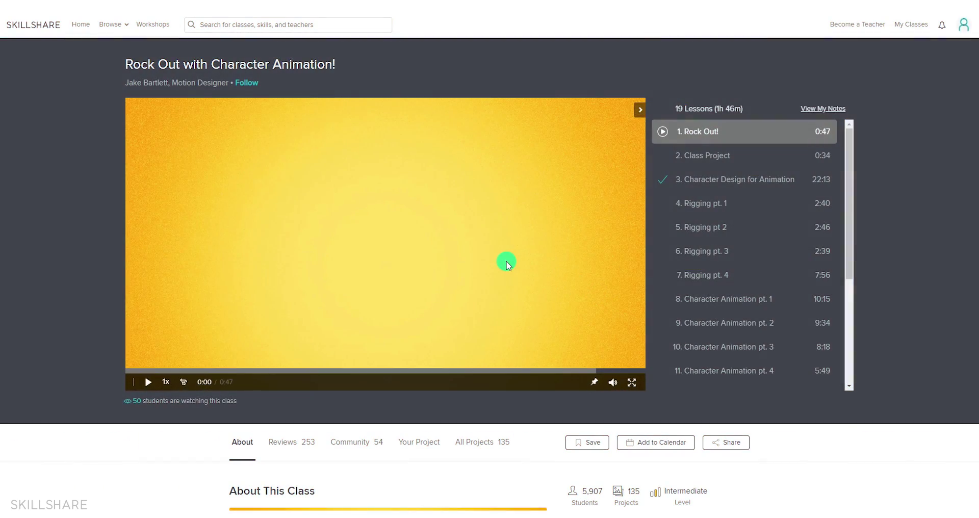
click(507, 263)
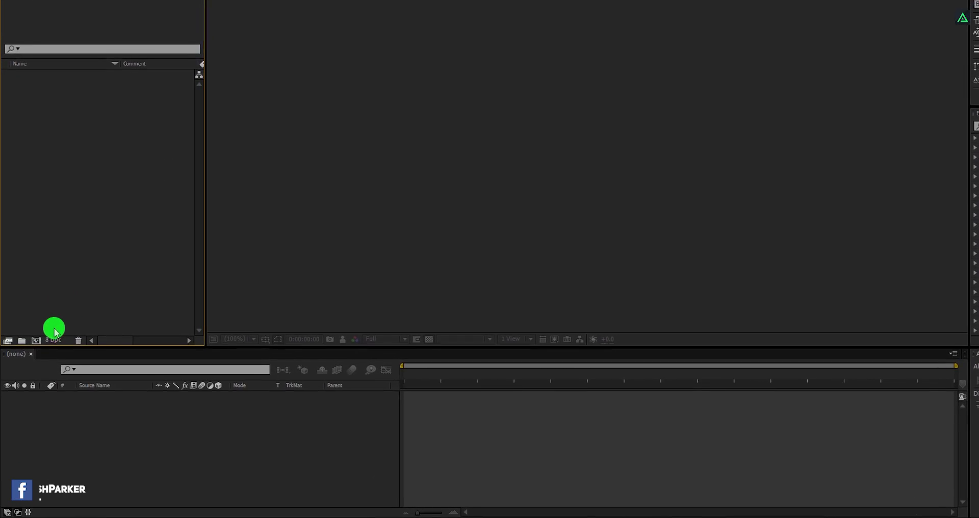
Step: Create a composition named Motion_Banner at 1920 x 1080 px, square pixels, 60 frames per second and 10 seconds long
click(42, 316)
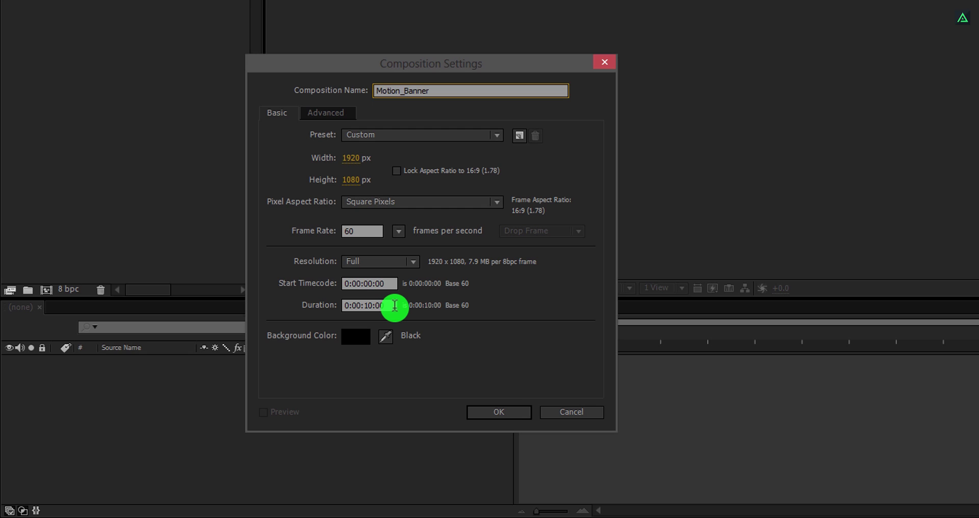
click(478, 414)
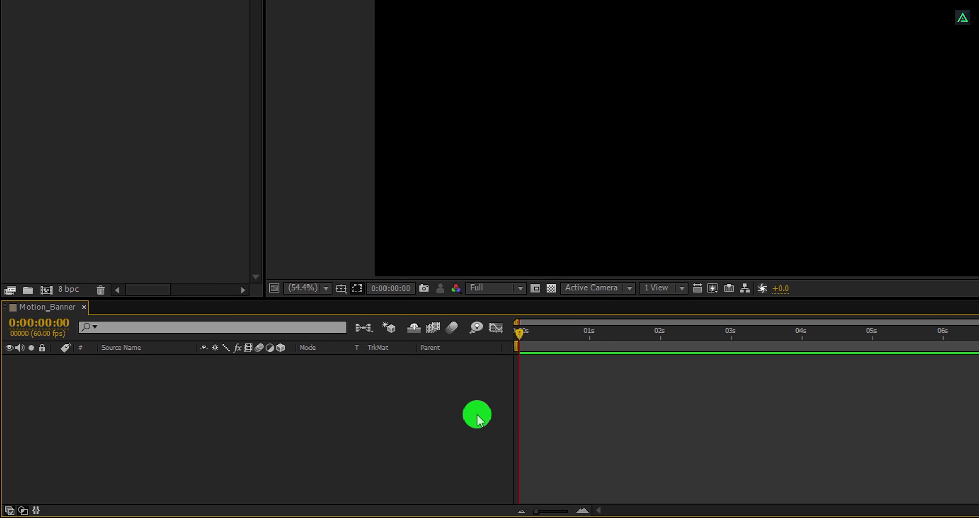
Step: Add a comp-sized solid named Background to Motion_Banner in a very light gray color
right_click(225, 404)
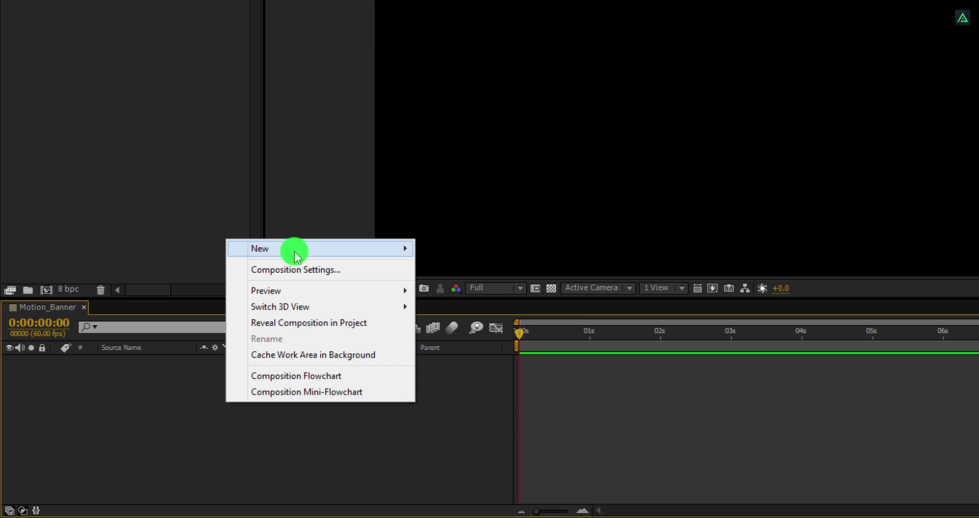
mouse_move(371, 255)
click(473, 292)
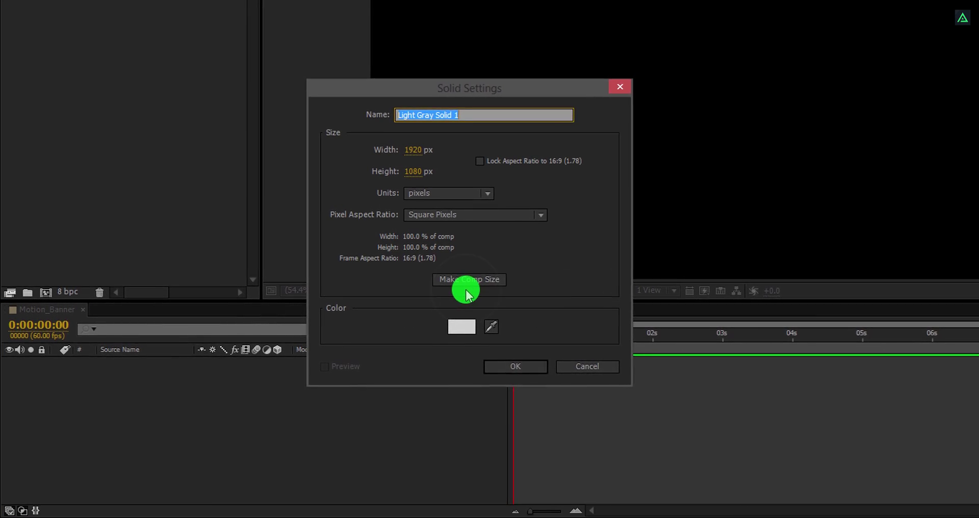
text(Background)
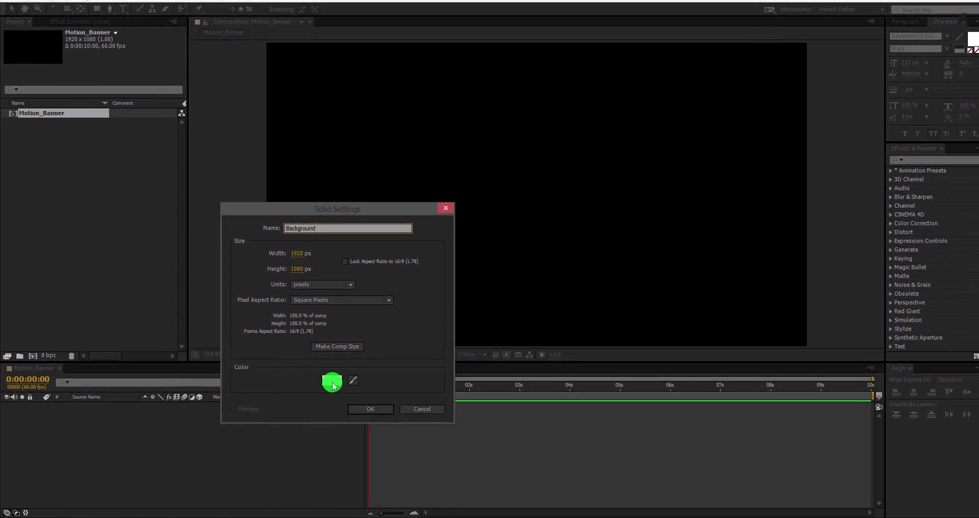
click(332, 382)
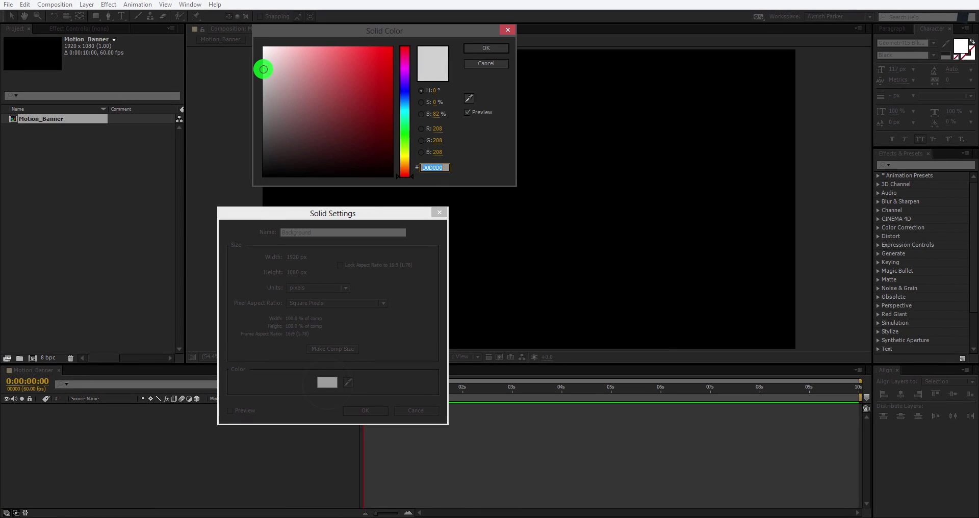
click(486, 48)
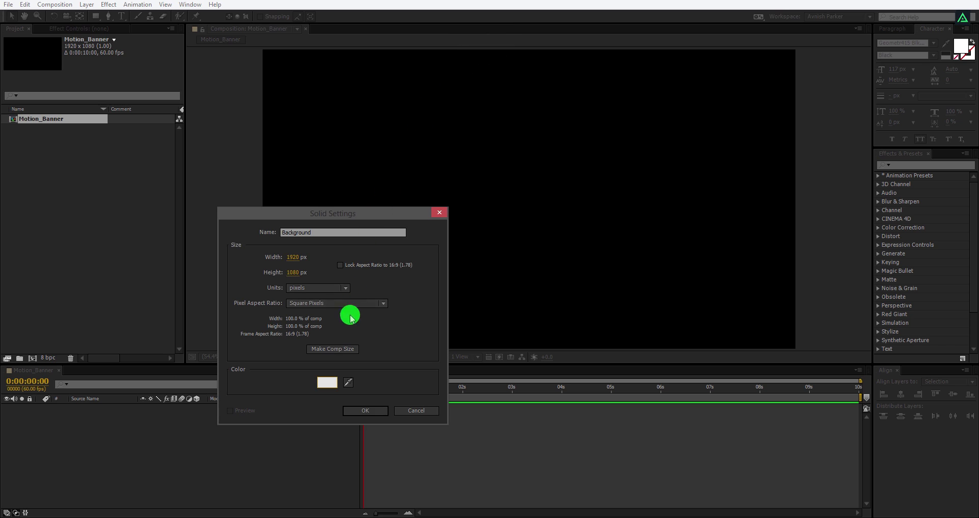
click(343, 414)
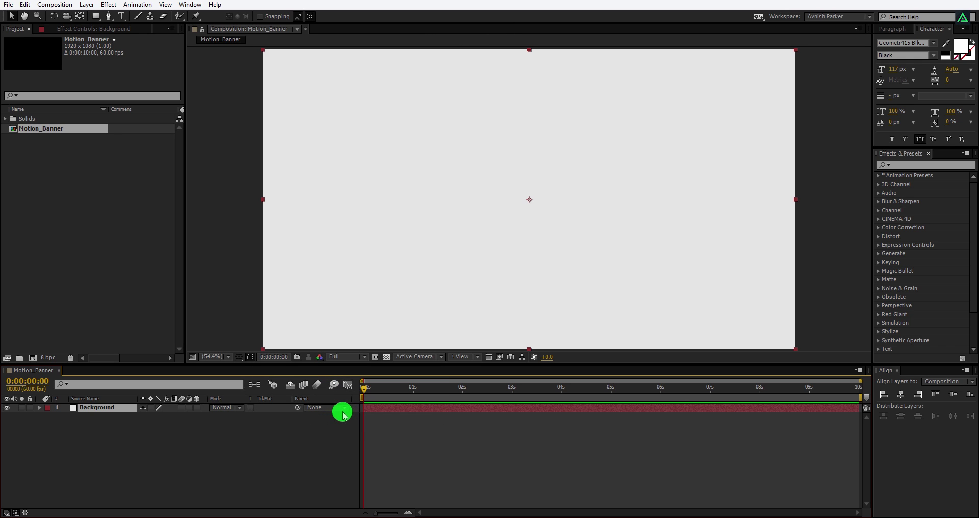
Step: With no layer selected, activate the Rectangle Tool and set its fill type to Solid Color
click(187, 432)
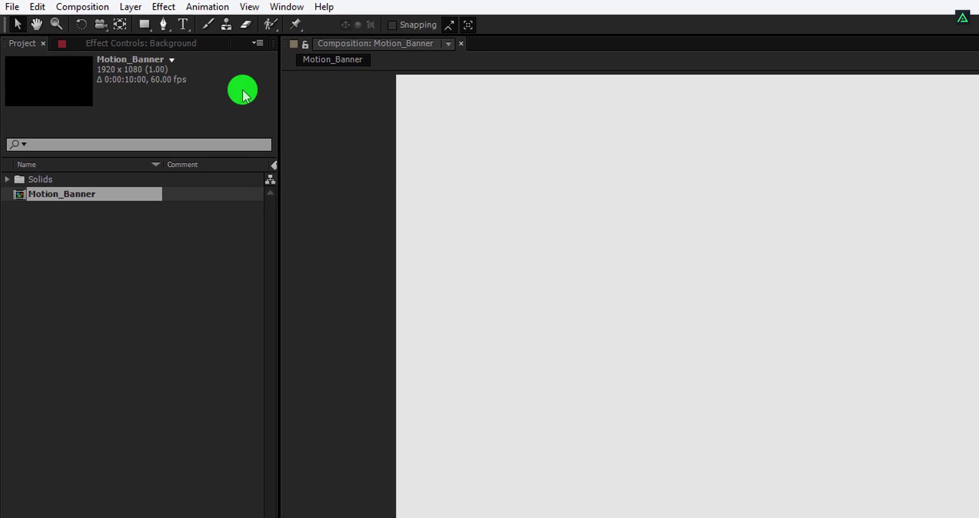
click(196, 38)
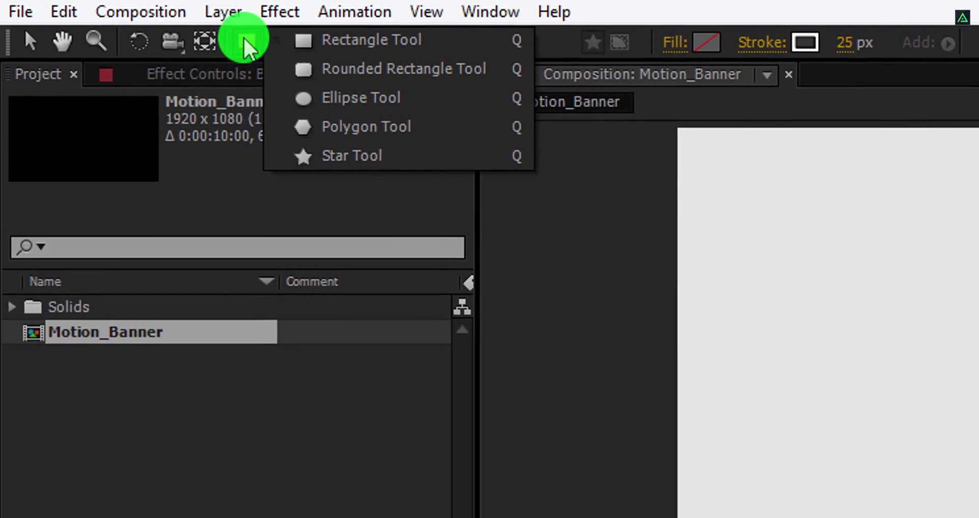
click(444, 39)
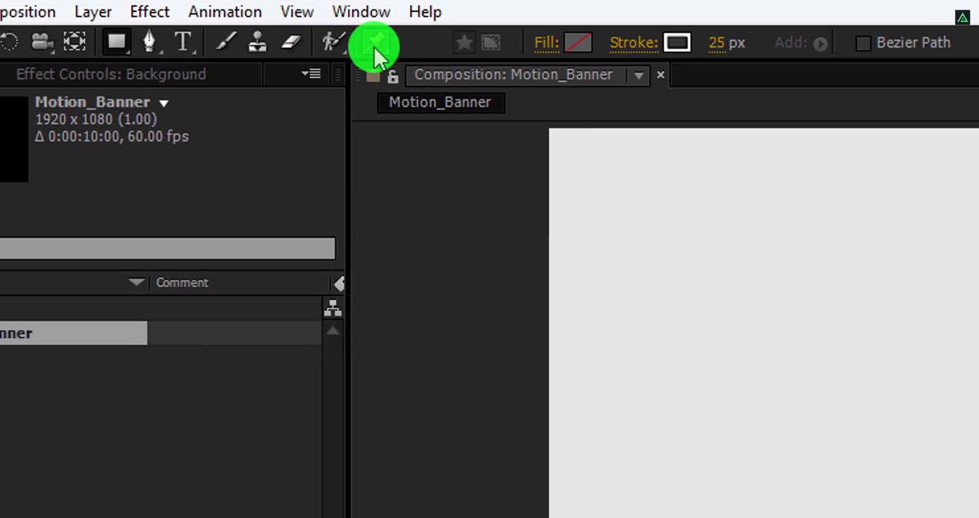
click(543, 43)
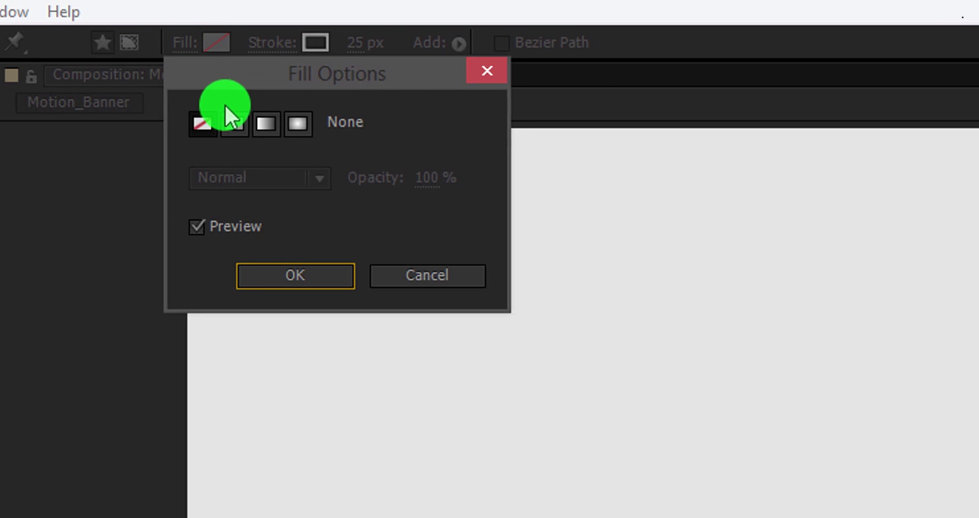
click(230, 120)
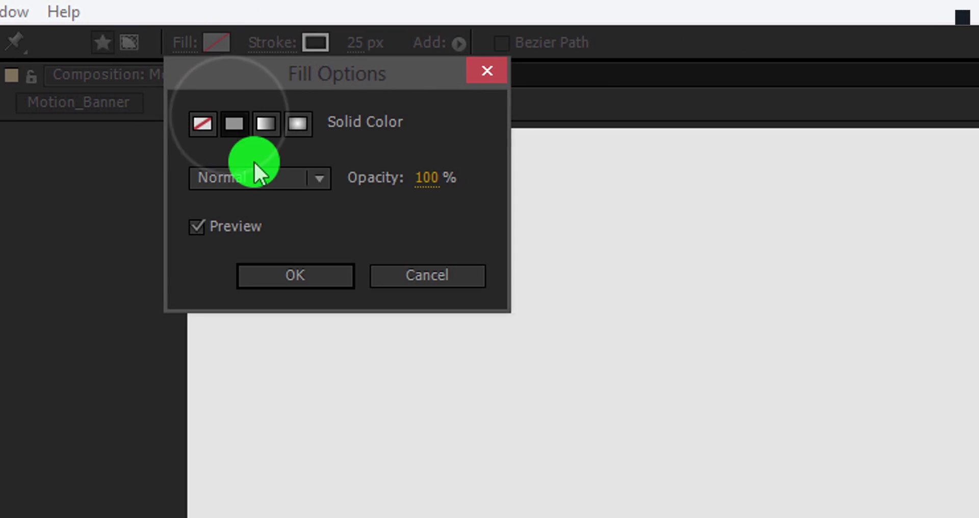
click(280, 268)
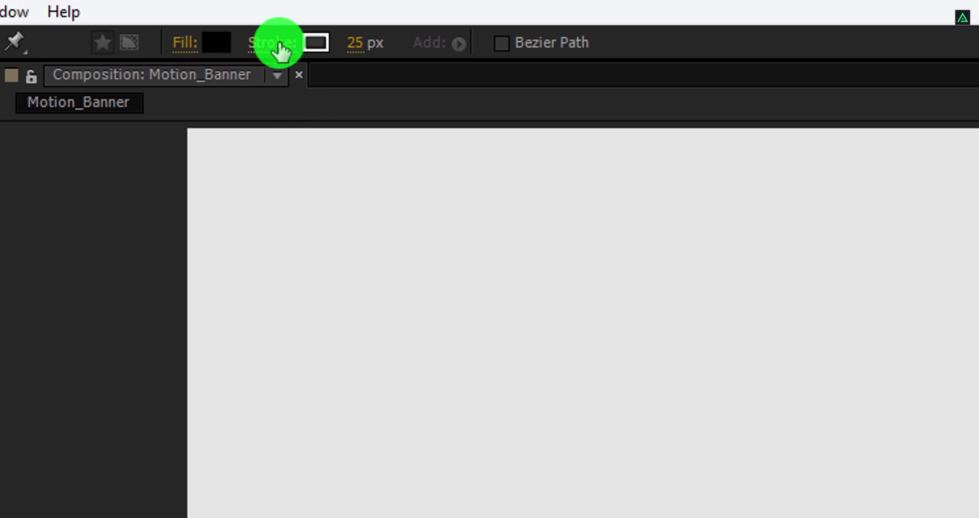
Step: Set the shape stroke to None and draw a wide black rectangle across the upper-middle area of the canvas
click(278, 45)
click(197, 124)
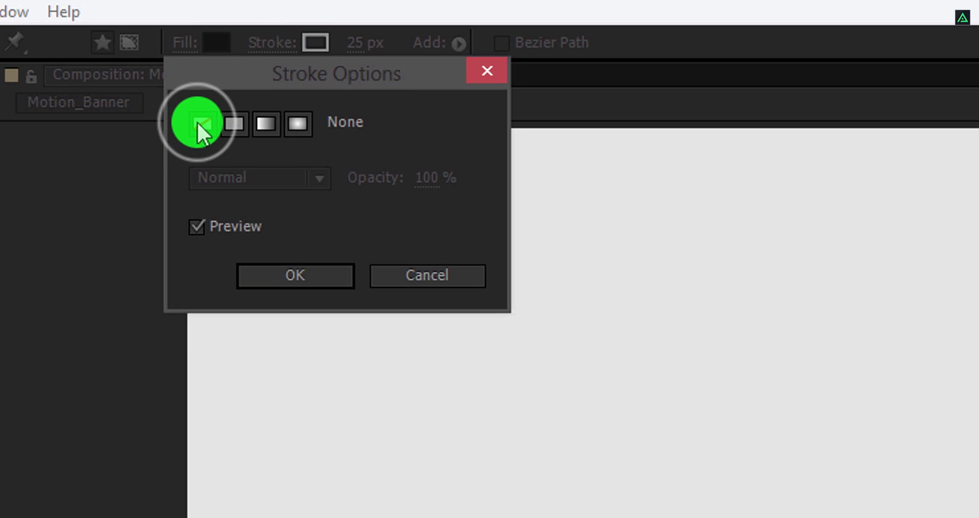
click(270, 267)
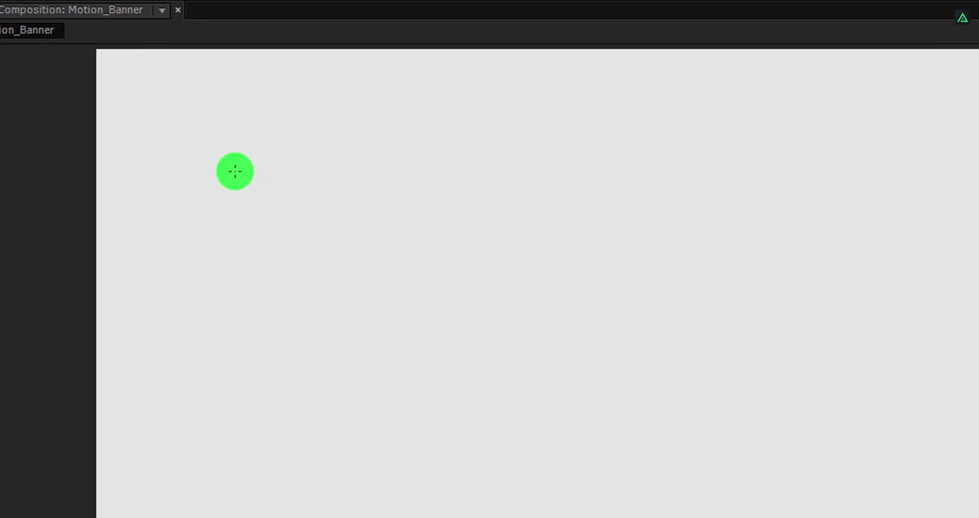
drag(197, 156, 978, 433)
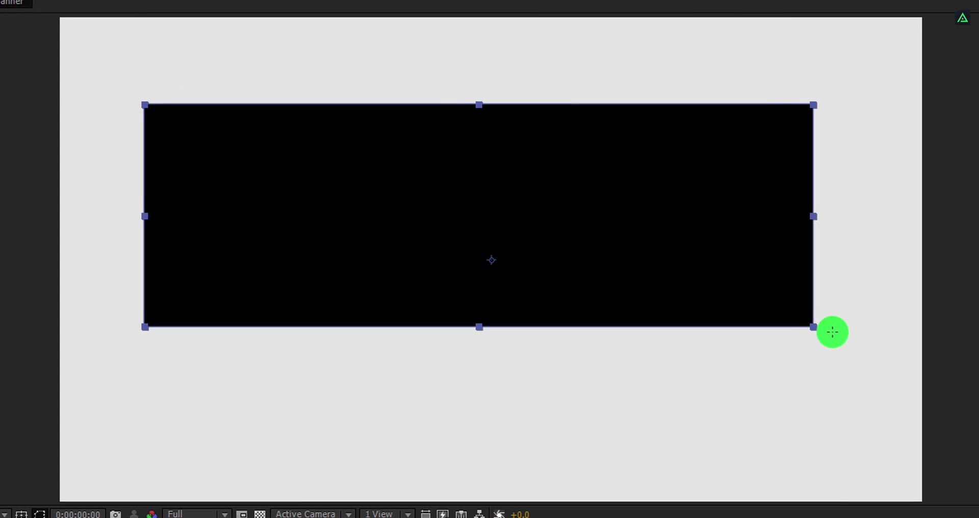
drag(831, 332, 895, 349)
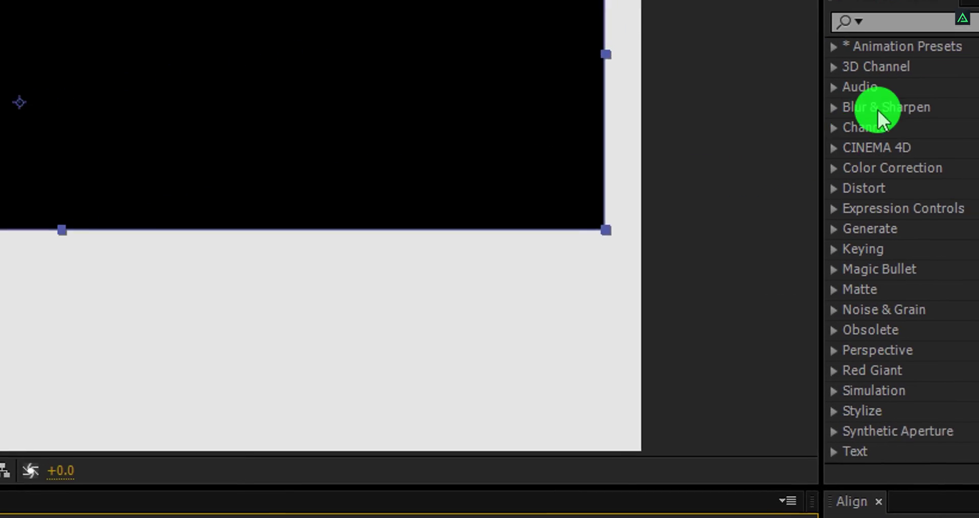
Step: Find the Wave Warp effect and apply it to the black rectangle's layer
click(910, 20)
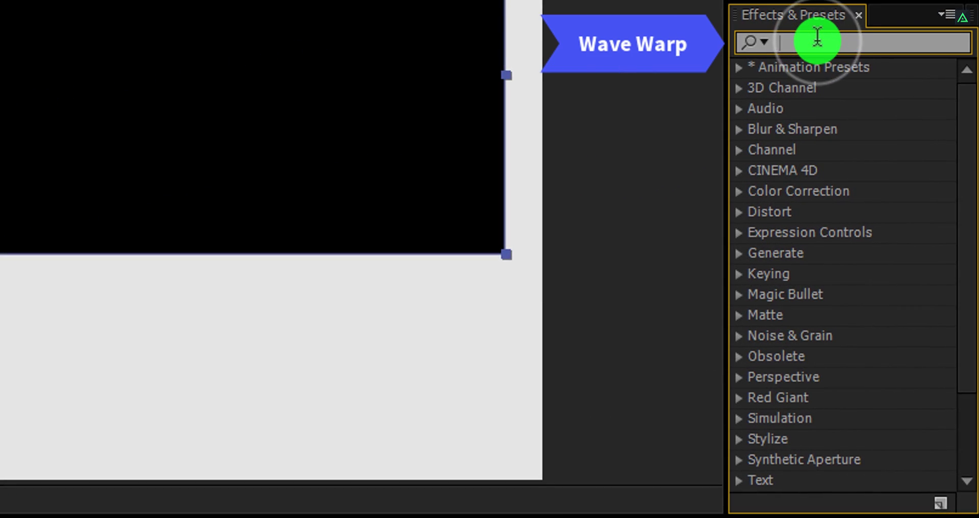
text(wav)
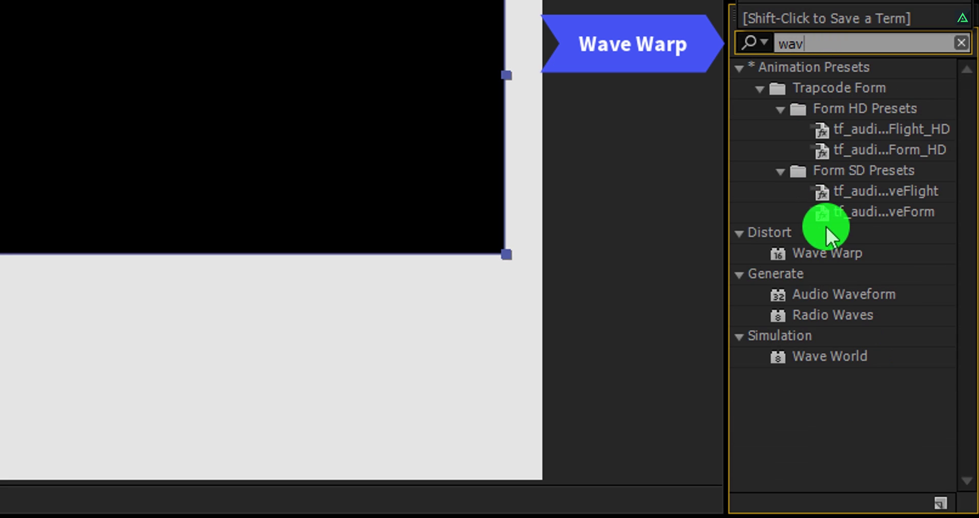
drag(826, 248, 326, 187)
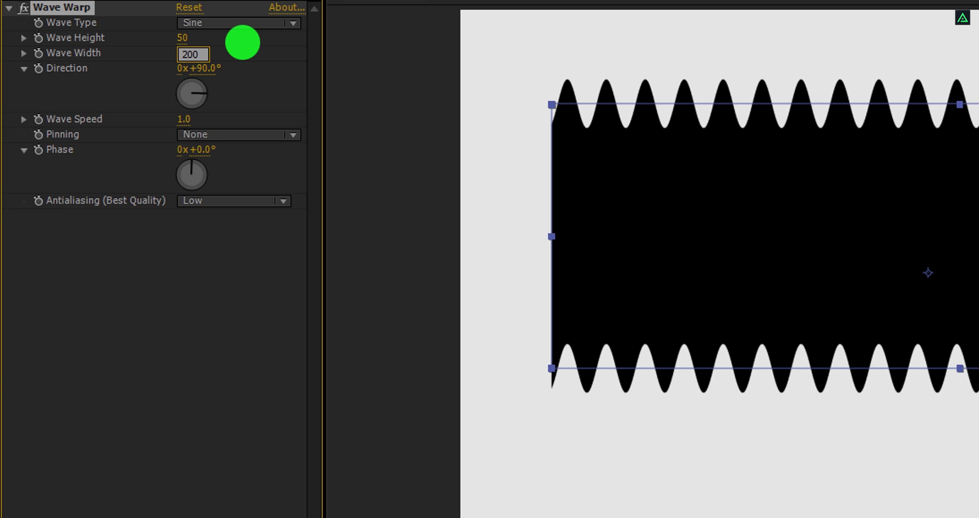
Step: Set the Wave Warp's wave width to 200 and wave height to 20, and shift the shape toward the canvas's horizontal centre
key(Return)
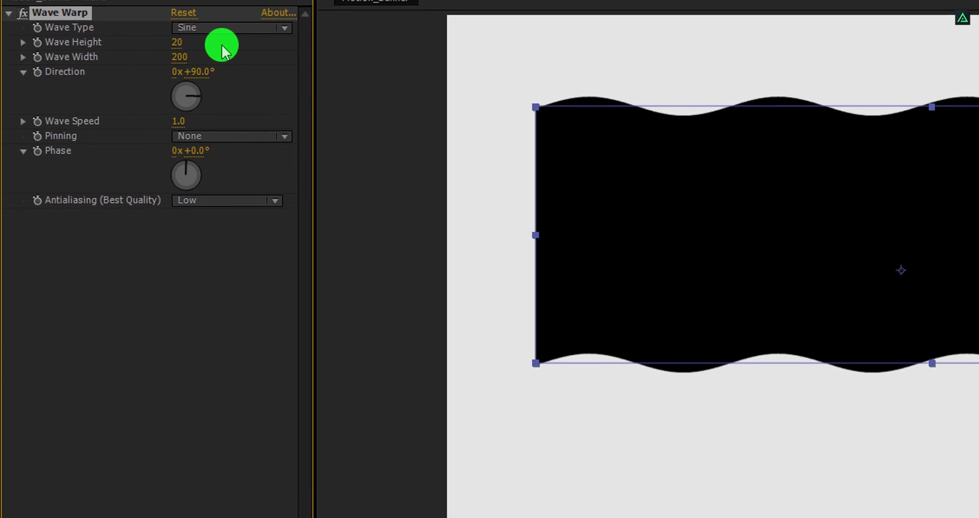
drag(602, 196, 624, 201)
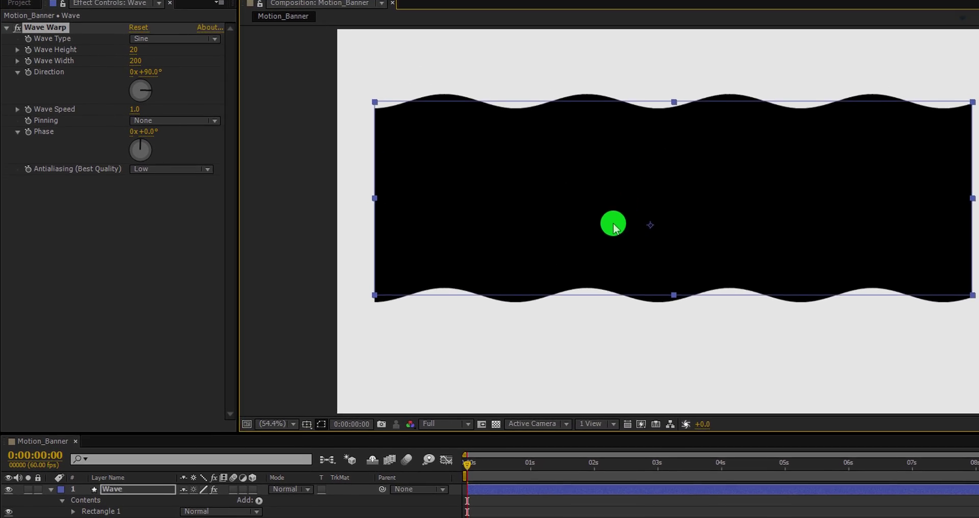
drag(452, 484, 482, 490)
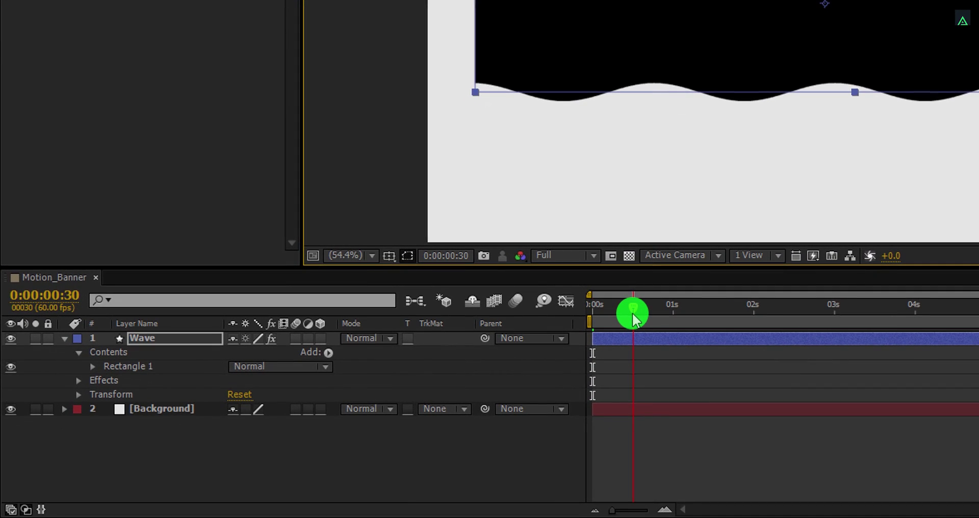
Step: Pre-compose the Wave layer as Wave Comp, moving all attributes into the new composition
right_click(178, 345)
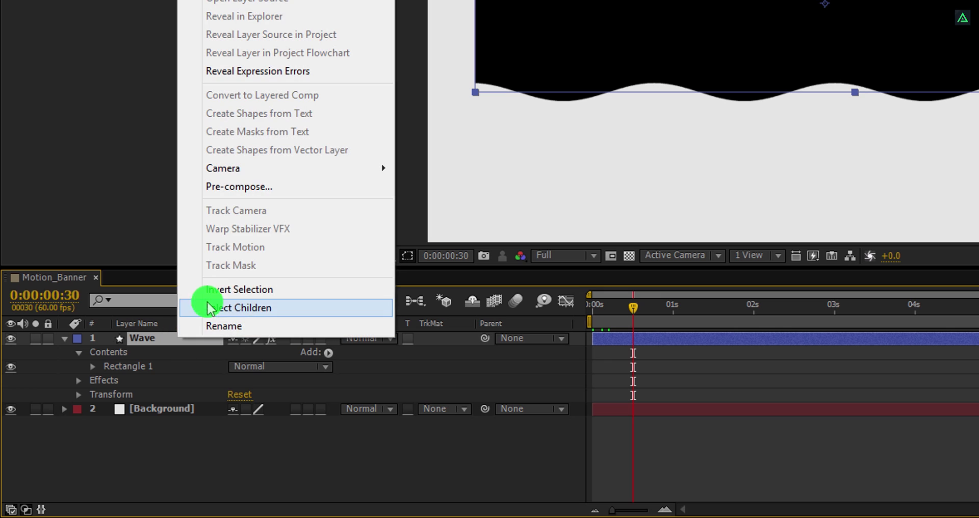
click(274, 190)
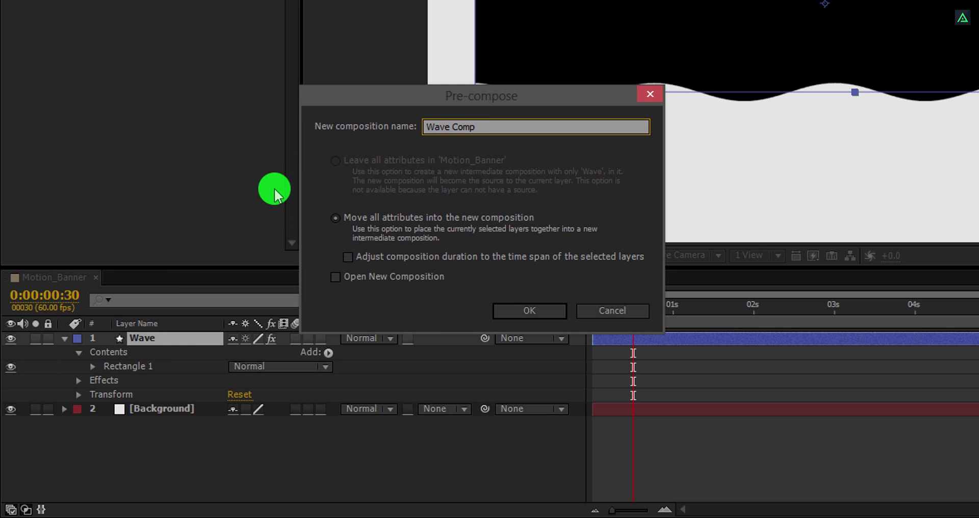
click(522, 310)
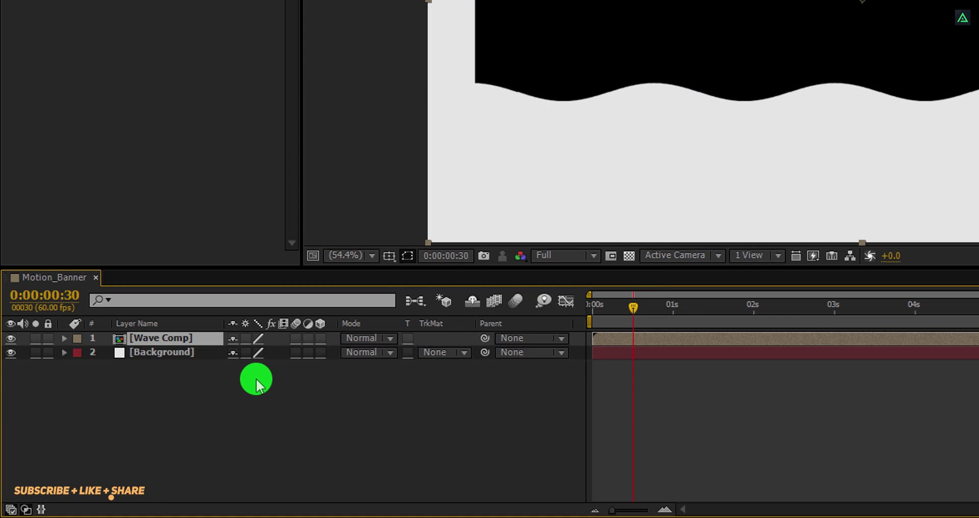
Step: Rotate the Wave Comp layer to -45° and move it into the upper-left corner of the canvas
key(r)
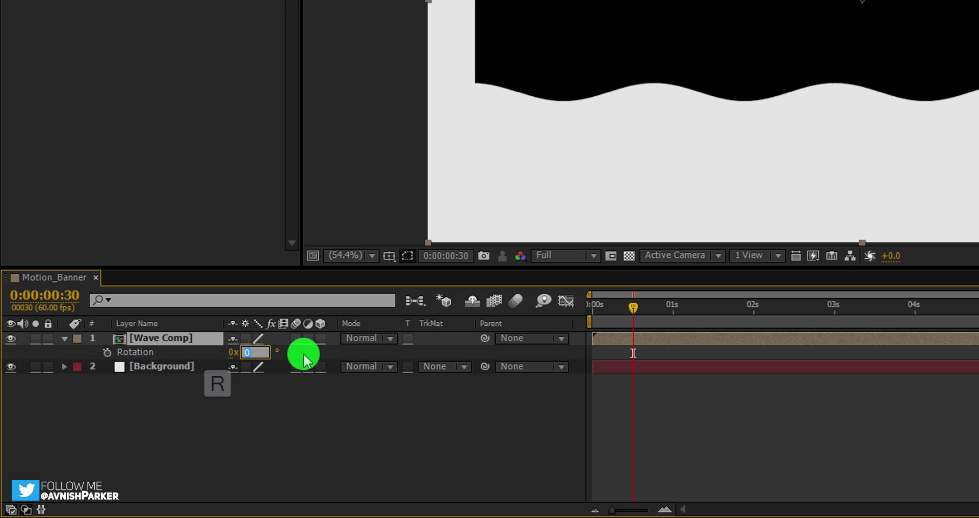
text(45)
key(Return)
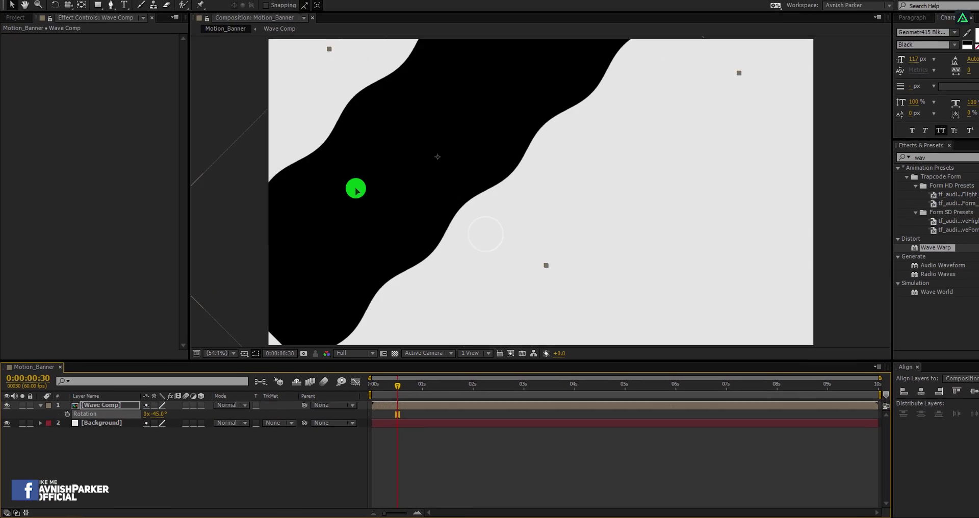
drag(235, 135, 219, 116)
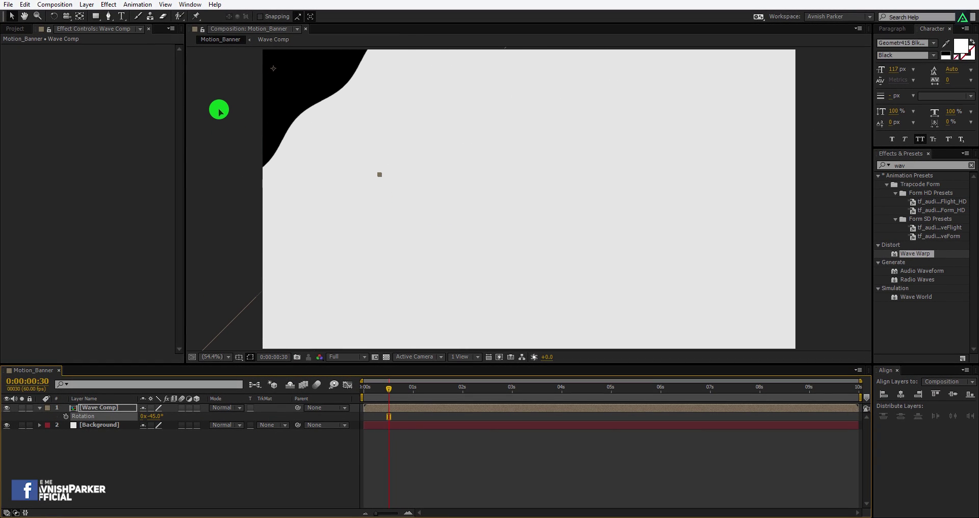
Step: Scale Wave Comp down to 38% and reposition it so its wavy edge fills the canvas's upper-left corner
key(s)
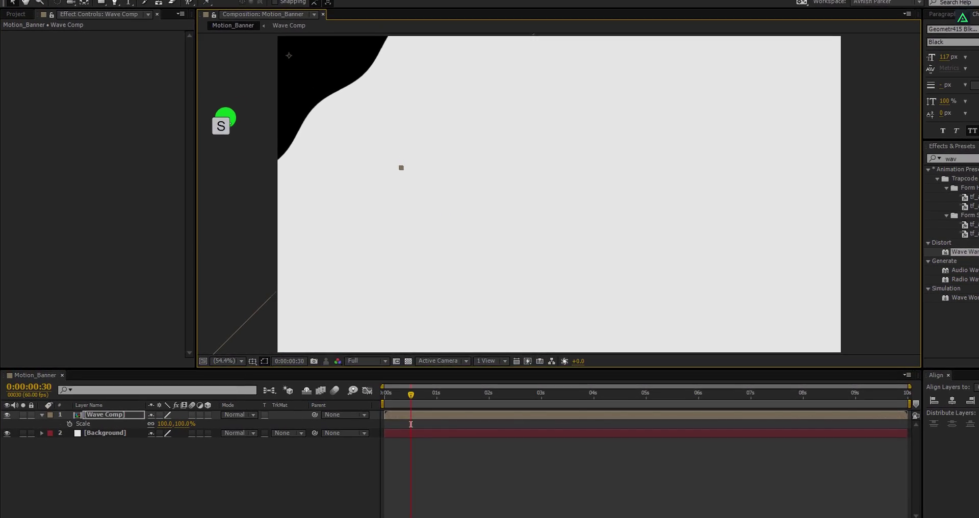
drag(171, 423, 166, 426)
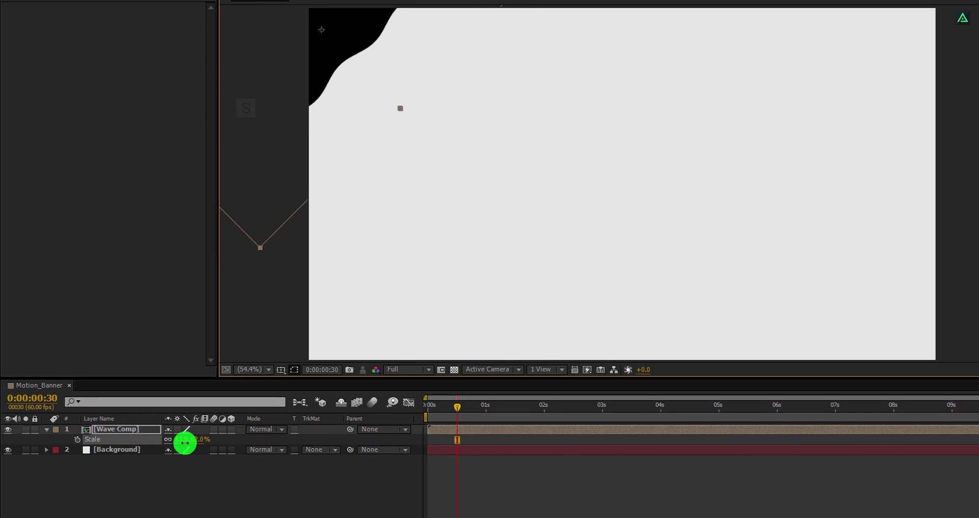
mouse_move(321, 59)
mouse_down()
mouse_move(332, 87)
mouse_move(323, 51)
mouse_up()
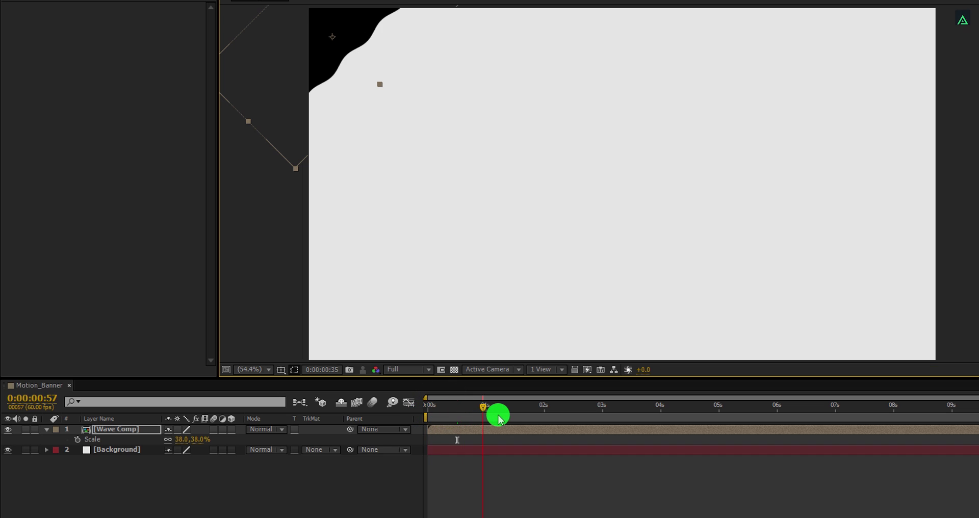
drag(544, 417, 543, 415)
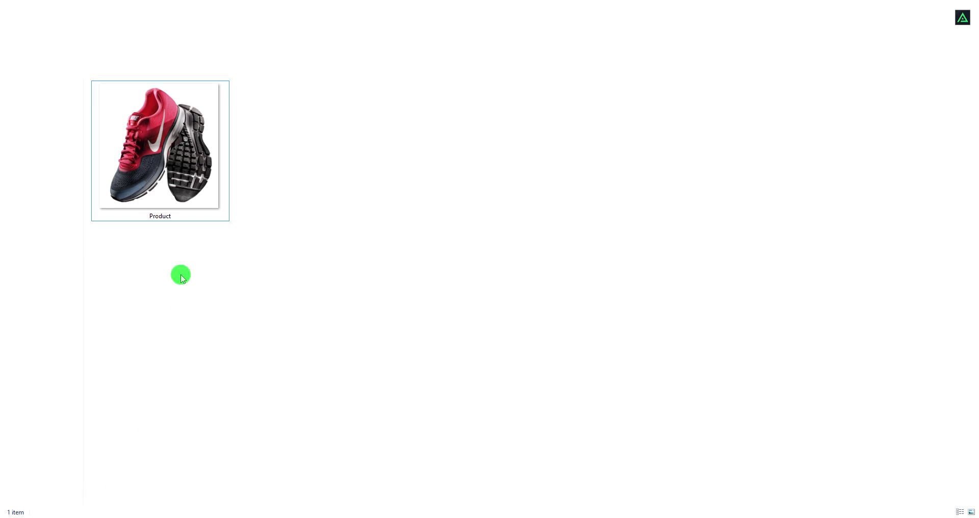
Step: Import the Product.png shoe image into the project and add it to the Motion_Banner composition above Wave Comp
drag(172, 161, 80, 200)
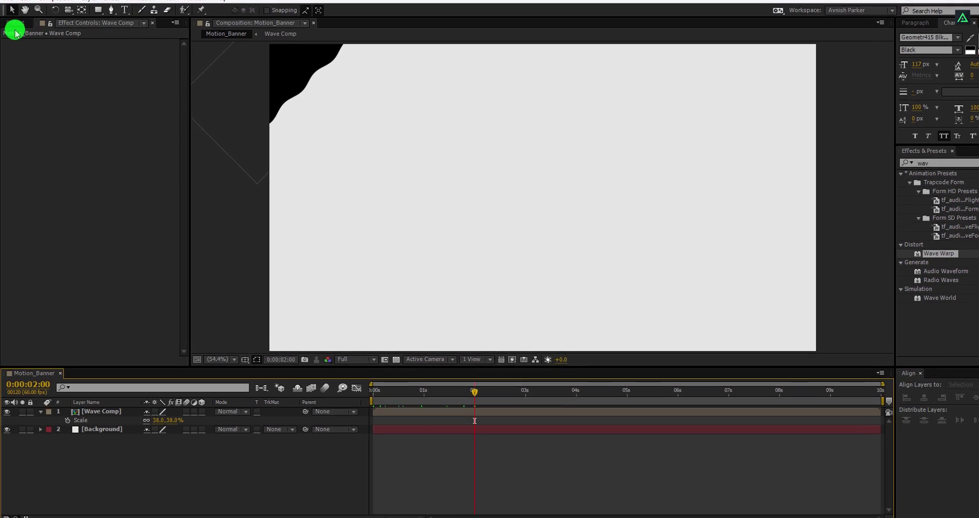
click(14, 29)
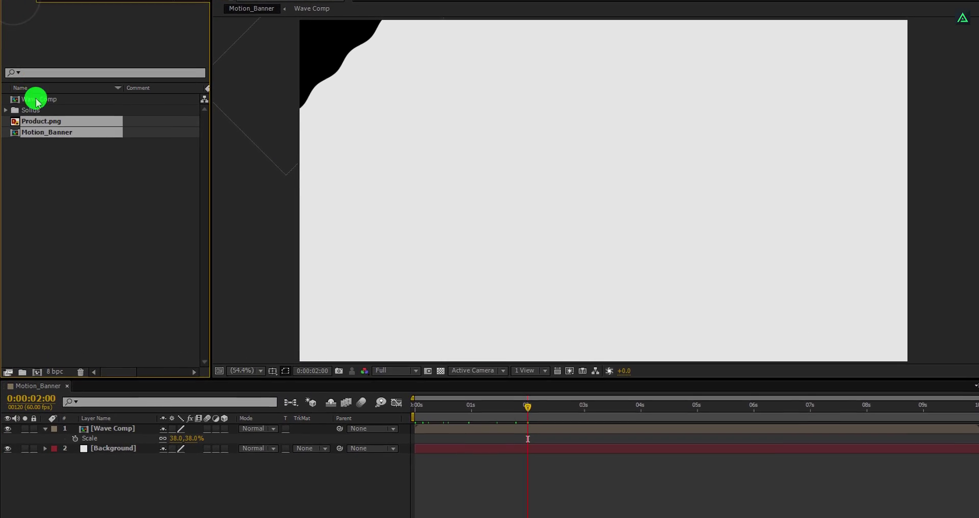
click(37, 140)
drag(44, 116, 59, 169)
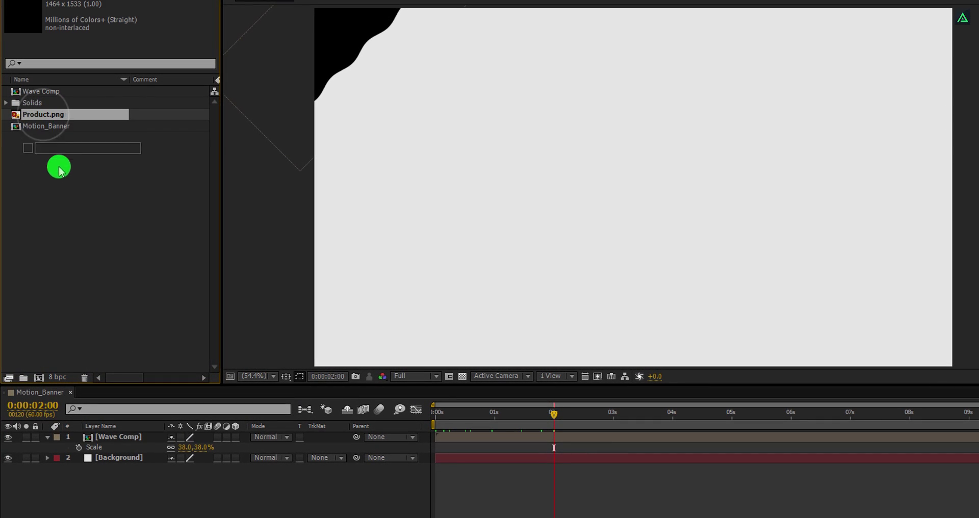
drag(107, 398, 109, 441)
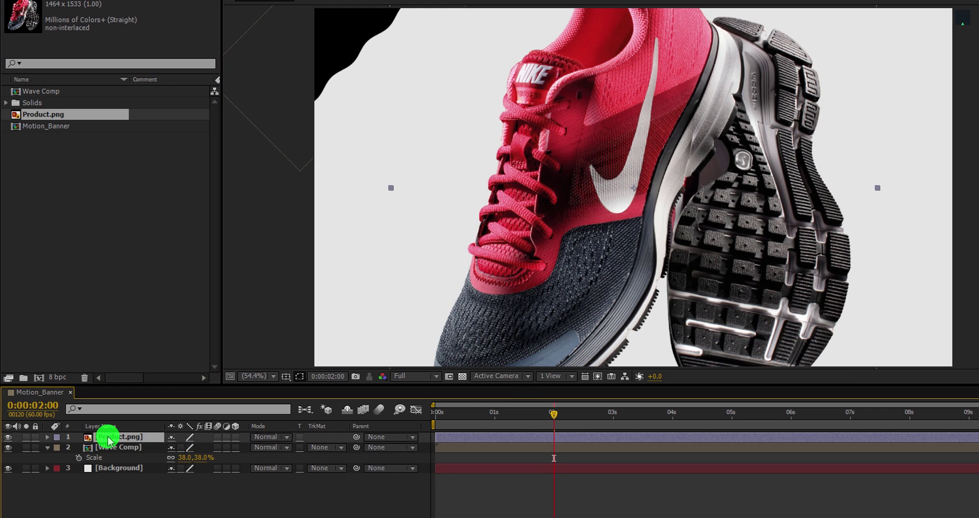
Step: Scale the Product.png layer to 35% and pre-compose it as Product, moving all attributes into the new composition
key(s)
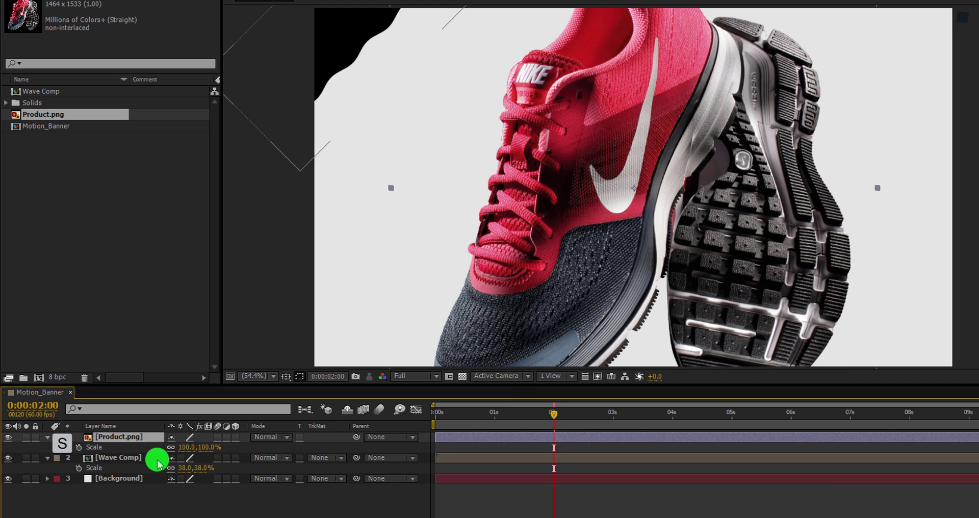
drag(206, 452, 183, 464)
right_click(139, 435)
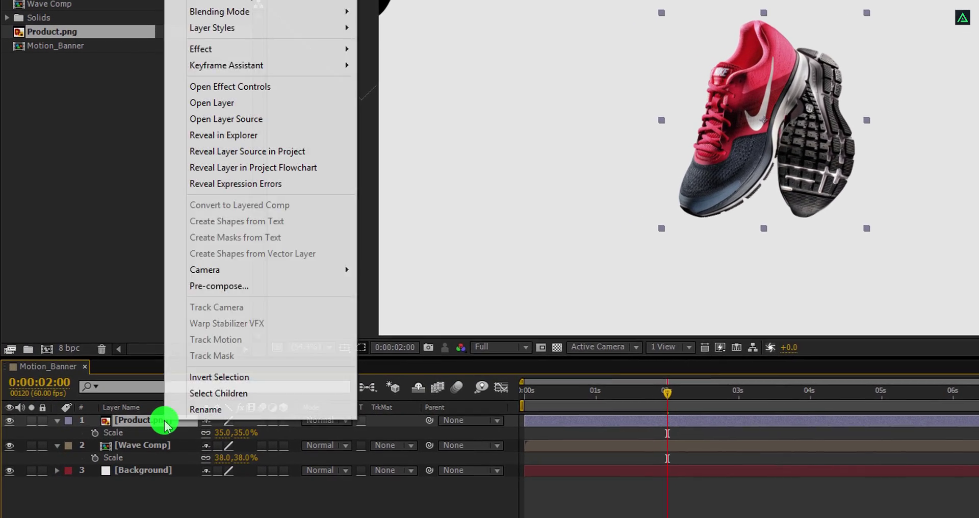
click(256, 284)
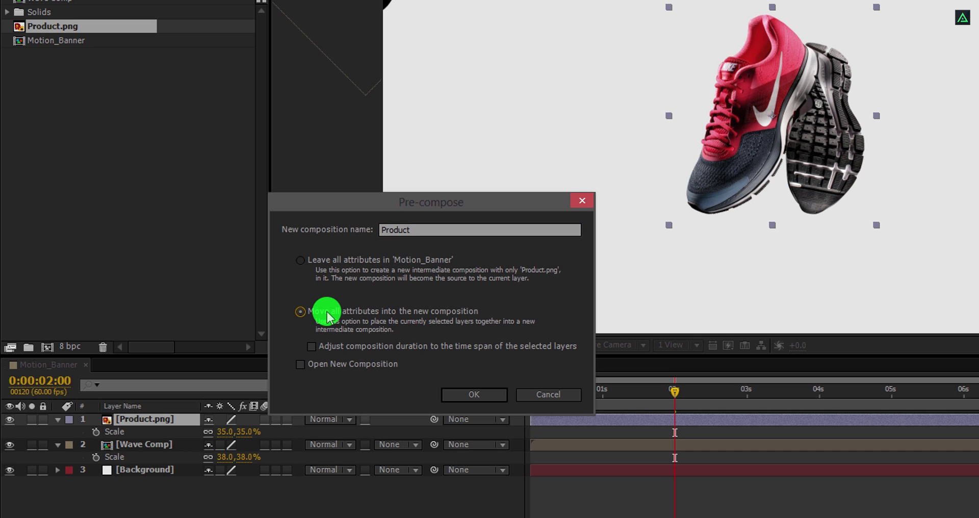
click(455, 395)
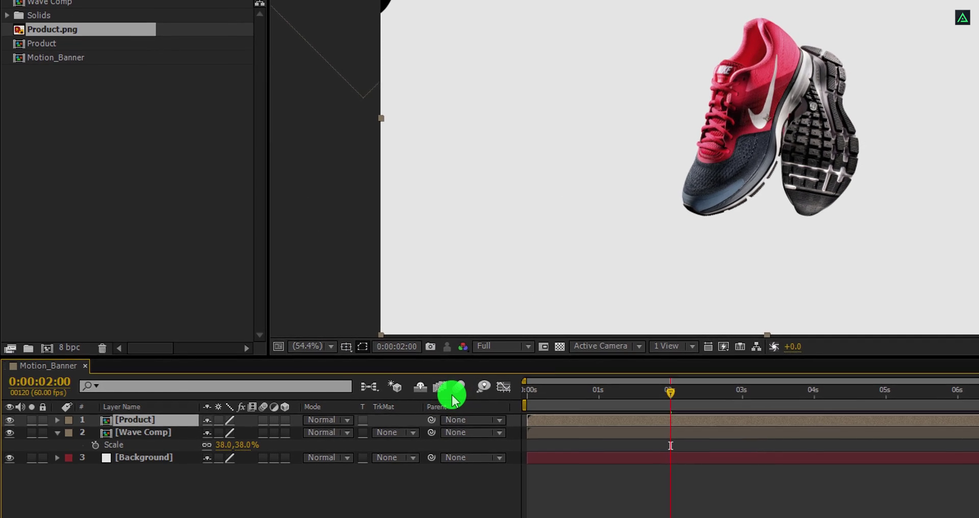
Step: Move the shoe right of centre and keyframe its Position from 1391.6, -255.5 at 1 second to 1391.6, 534.5 at 2 seconds
drag(645, 175, 744, 208)
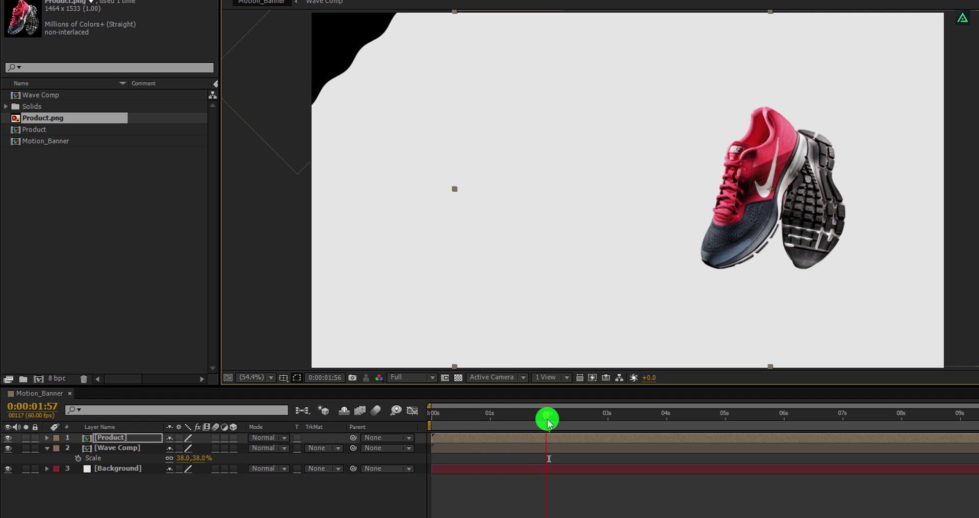
click(463, 433)
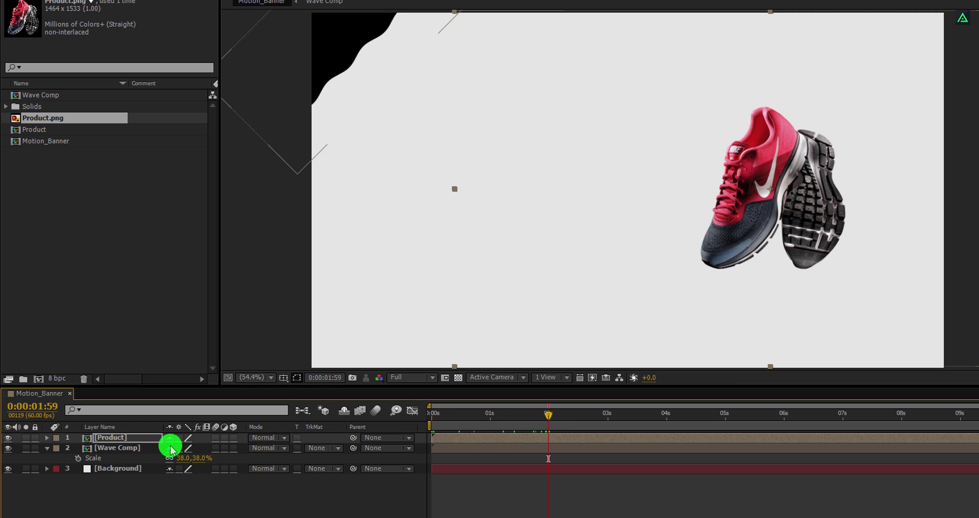
click(133, 441)
key(p)
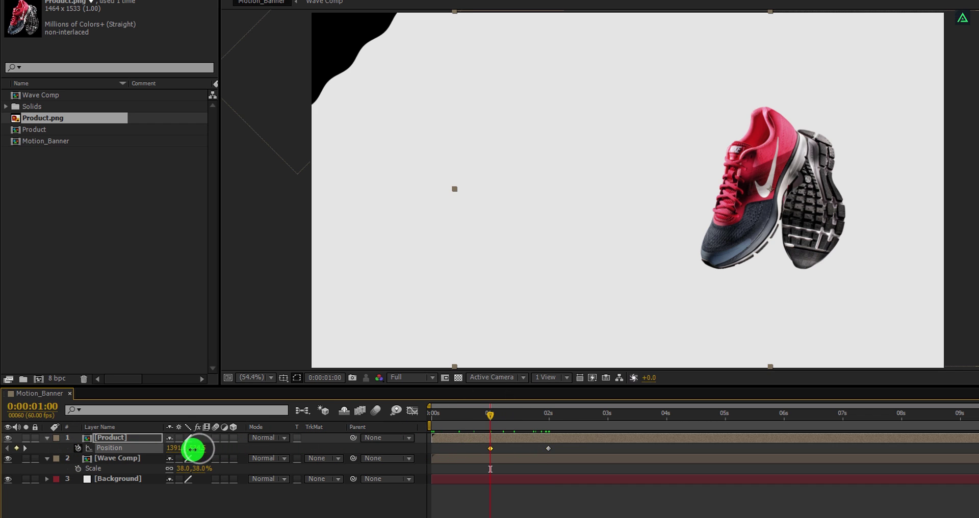
drag(193, 449, 119, 480)
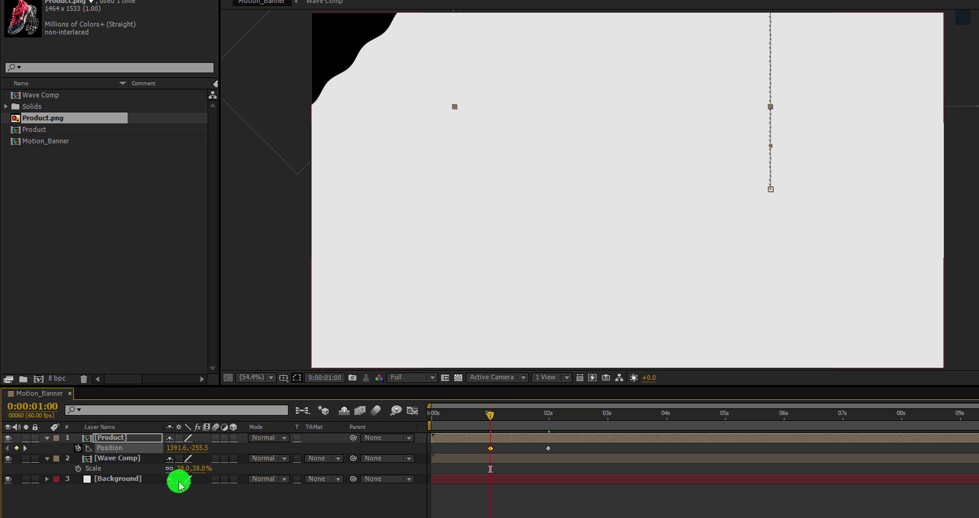
drag(502, 416, 555, 415)
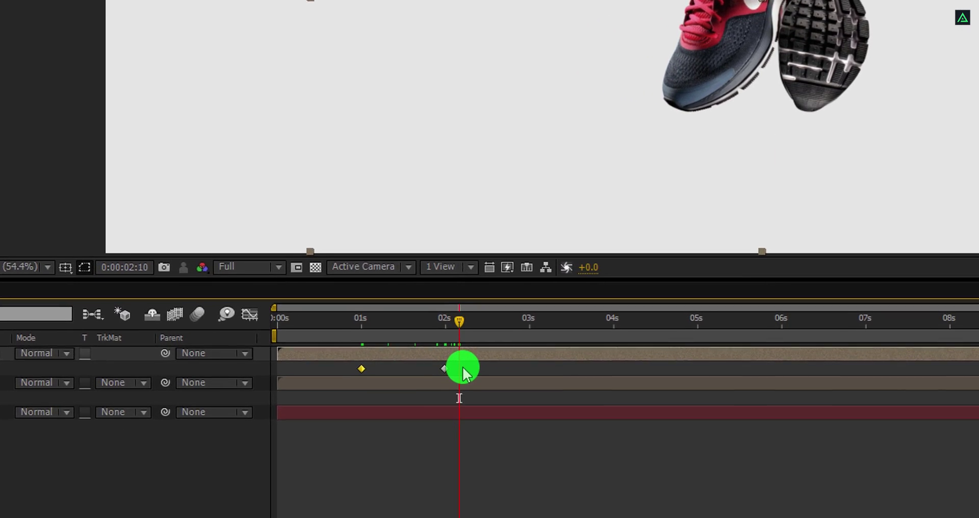
Step: Apply Easy Ease to both Position keyframes of the Product layer
drag(498, 401, 410, 414)
right_click(264, 309)
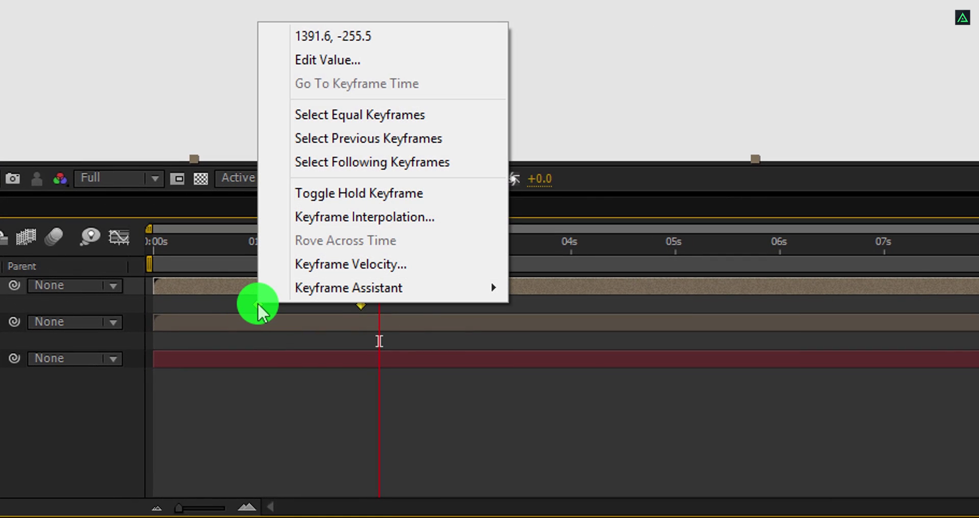
mouse_move(418, 299)
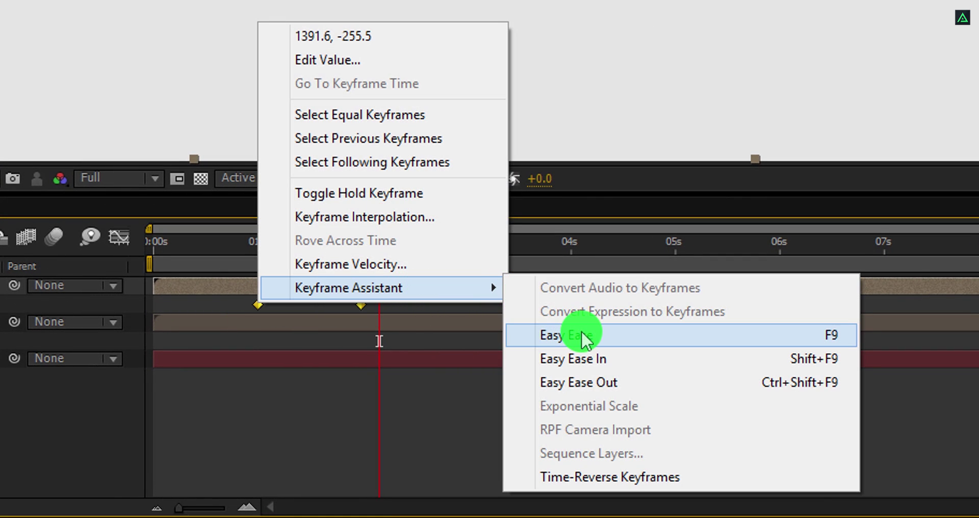
click(574, 334)
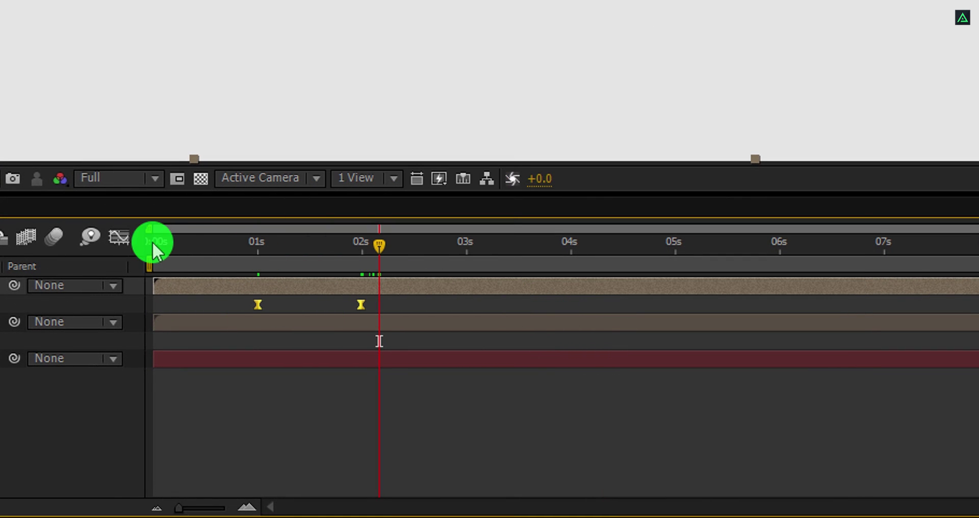
Step: Reshape the Product layer's Position speed graph so the motion peaks just after 1 second and slows gradually toward 2 seconds
click(121, 238)
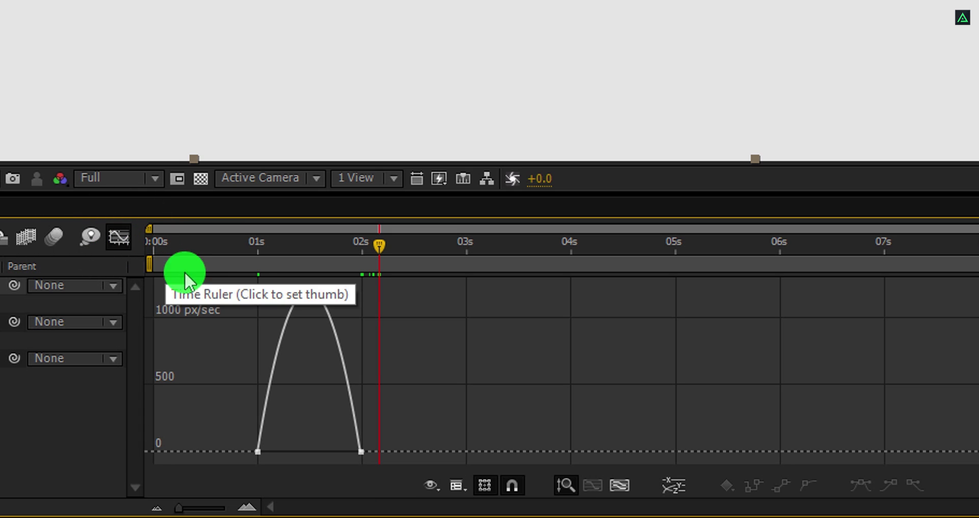
right_click(308, 342)
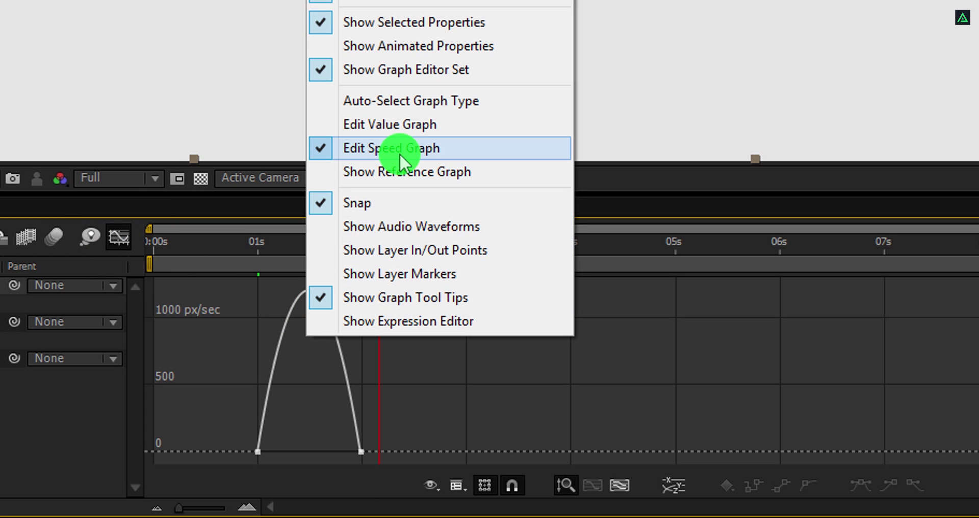
click(396, 419)
drag(370, 450, 306, 451)
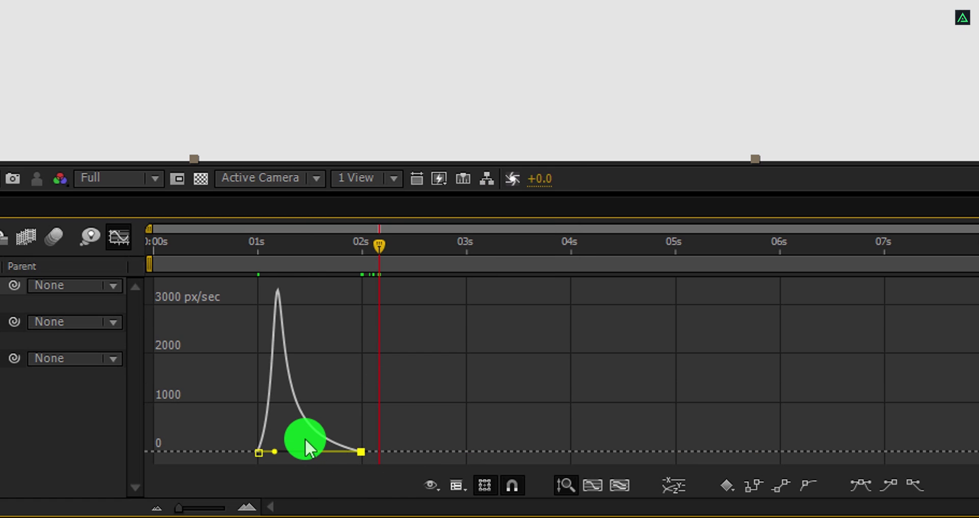
click(121, 230)
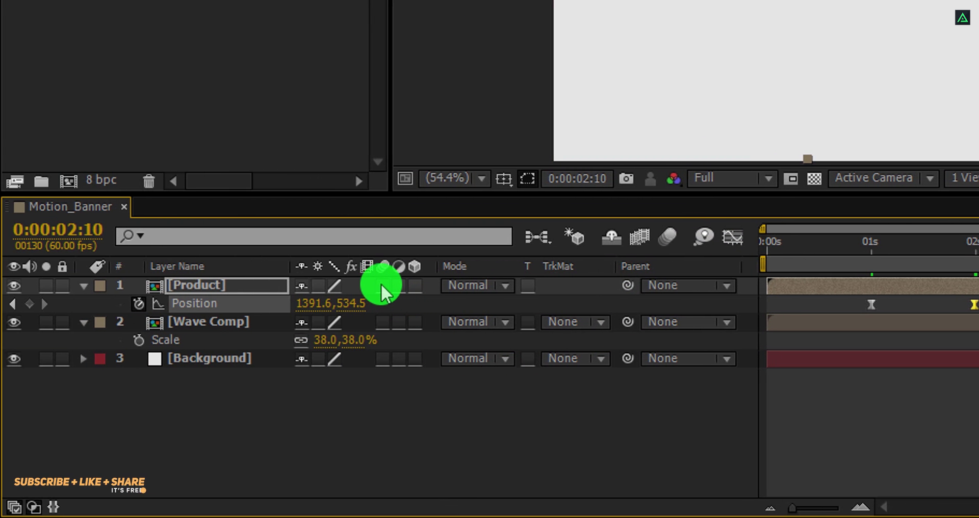
Step: Turn on motion blur for the Product layer and enable it for the whole composition
key(F4)
key(F4)
key(F4)
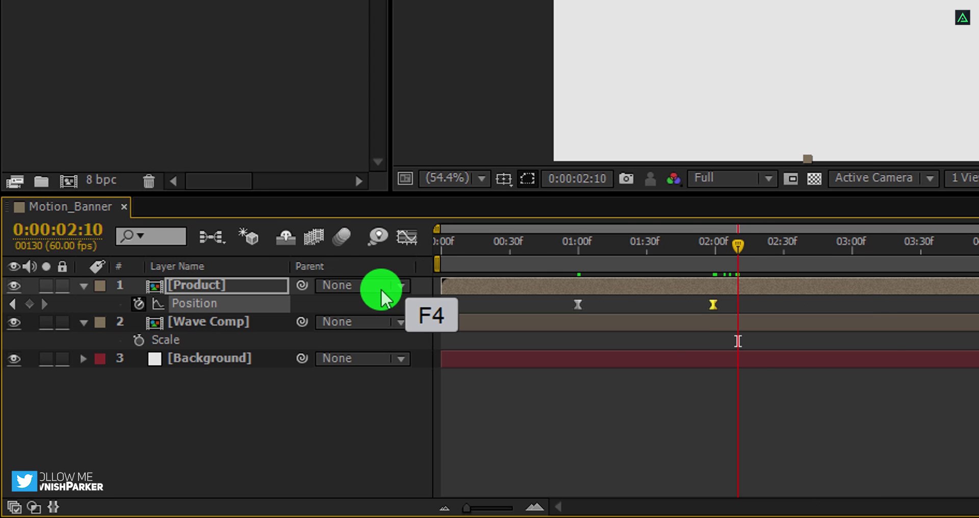
key(F4)
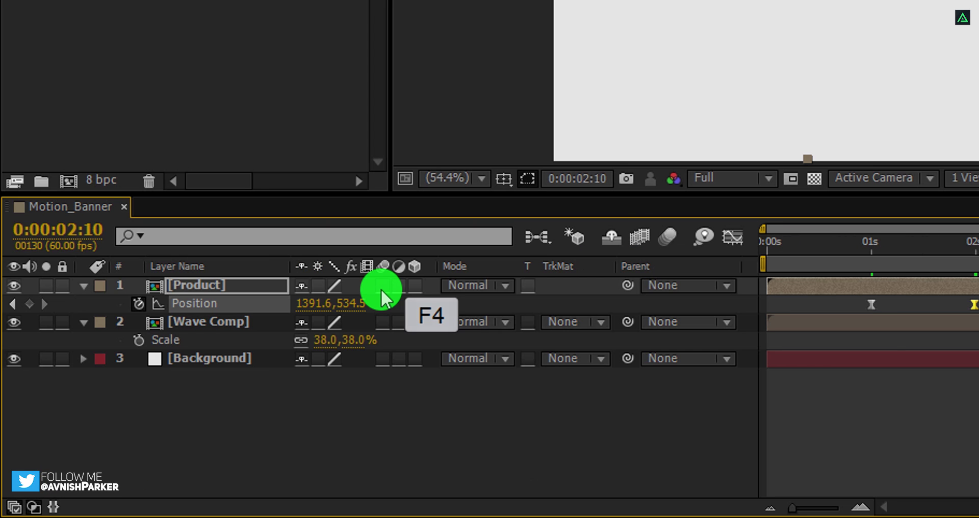
click(382, 286)
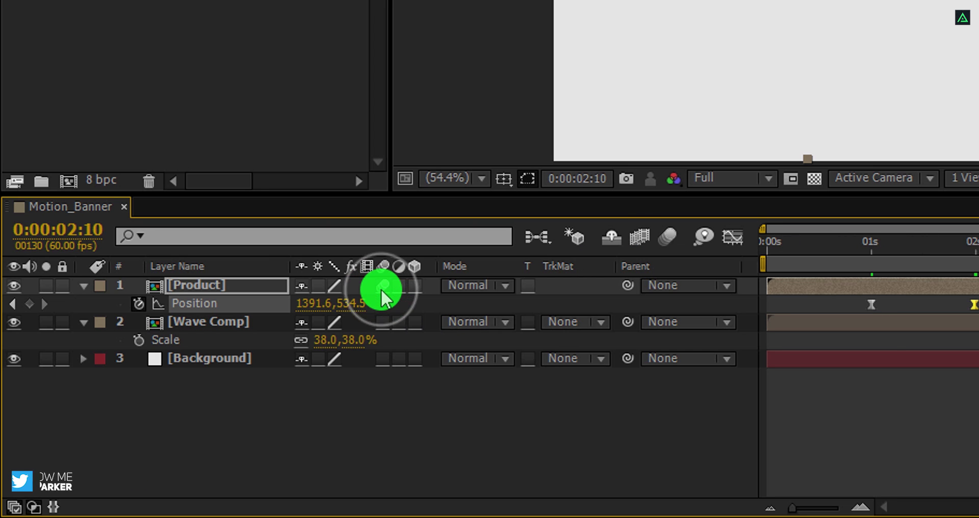
click(669, 237)
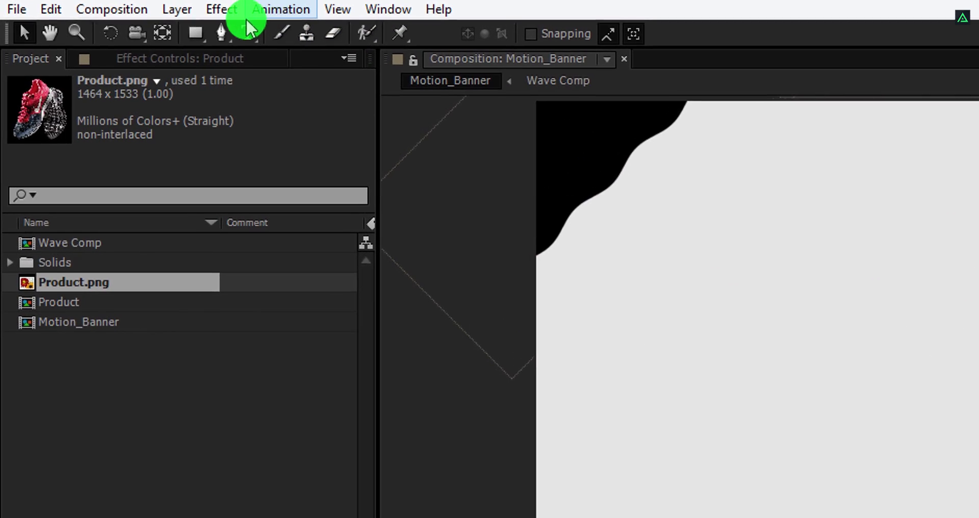
Step: Draw a thin, flat black ellipse just beneath the shoe, slightly wider than it, and name its layer Shadow
drag(195, 32, 382, 87)
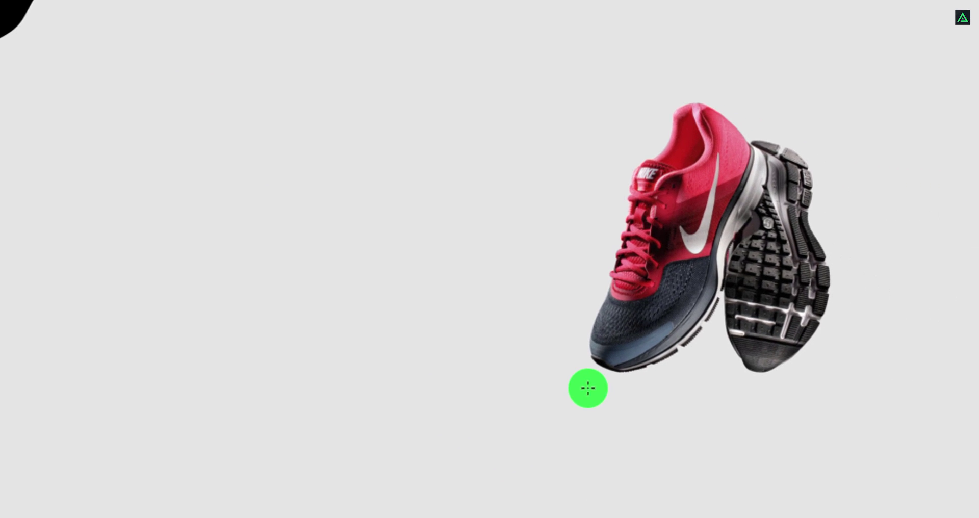
drag(617, 400, 841, 402)
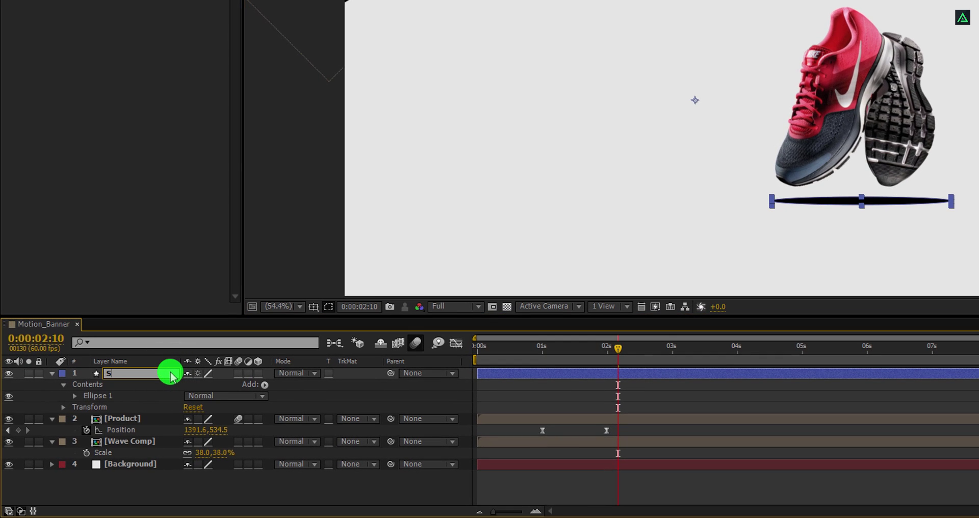
key(Return)
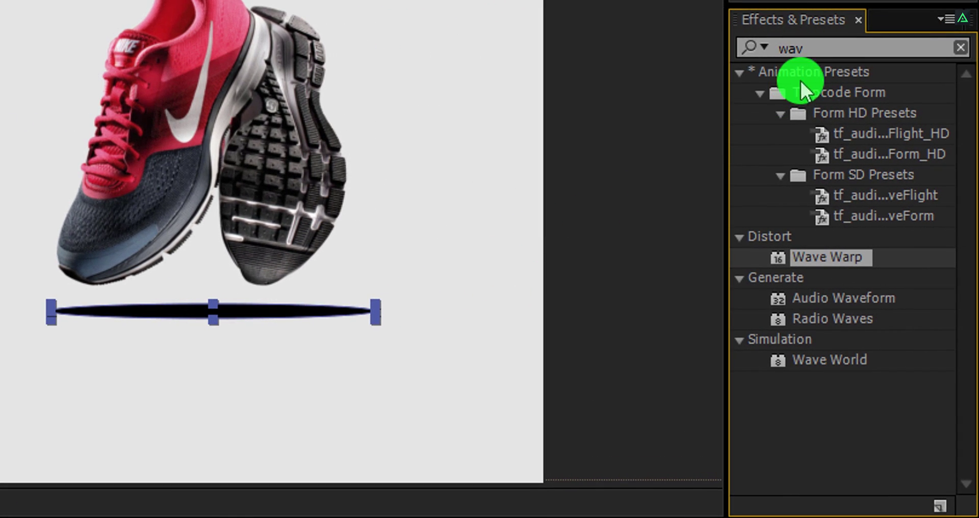
Step: Apply the Fast Blur effect to the Shadow layer and raise its blurriness until the ellipse looks like a soft shadow
click(868, 49)
text(fast)
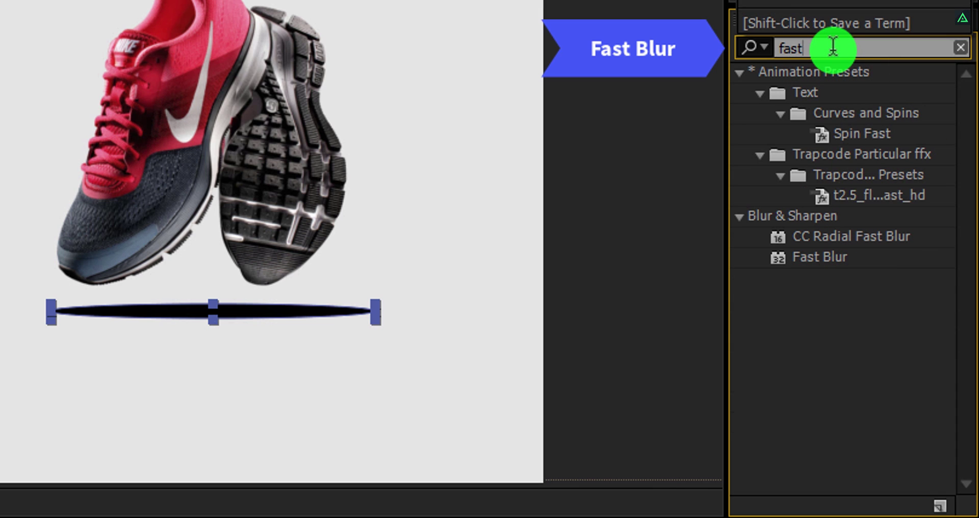
double_click(804, 258)
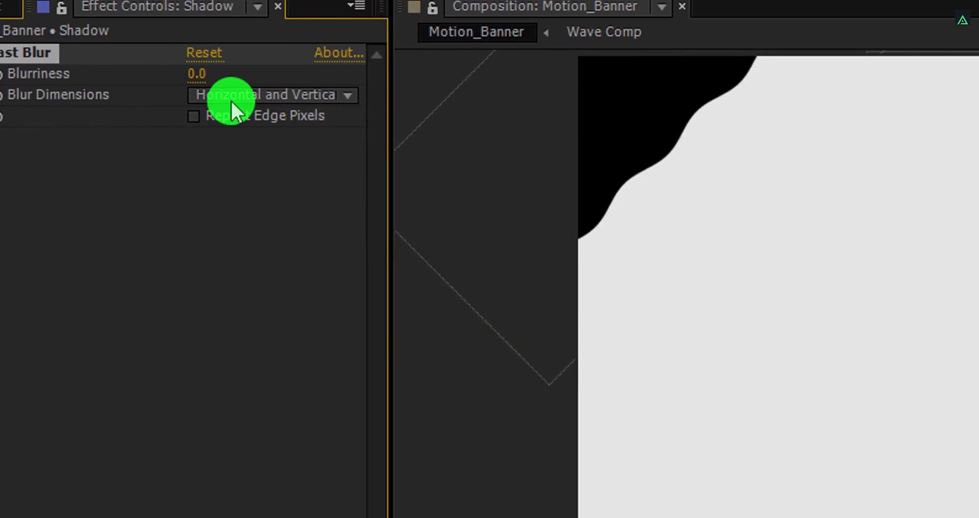
drag(256, 87, 302, 90)
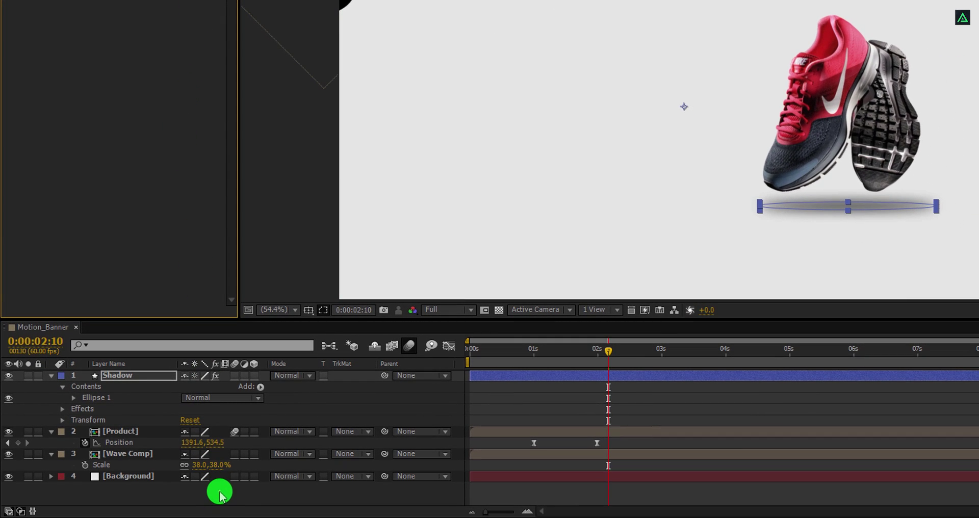
Step: Unlink the Shadow ellipse's own transform scale and set it to 101% horizontally and 10% vertically
click(219, 495)
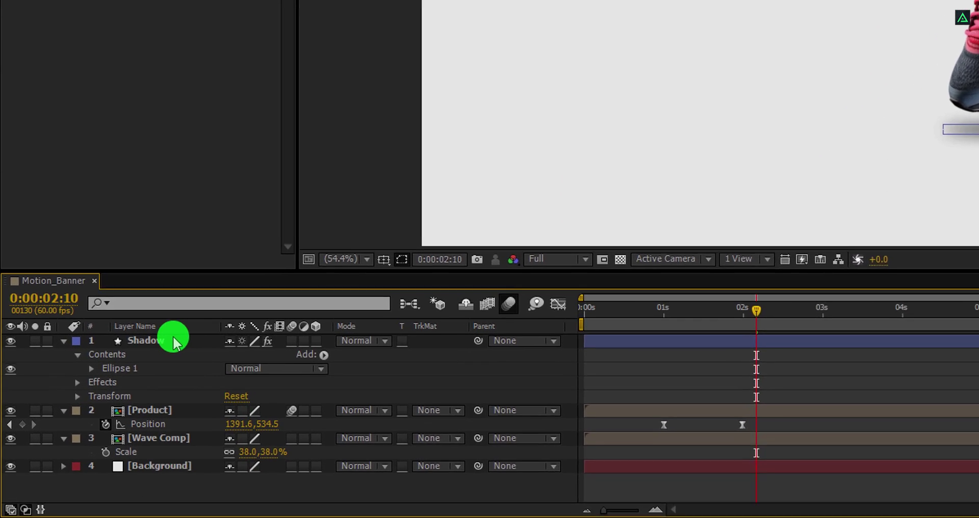
click(138, 377)
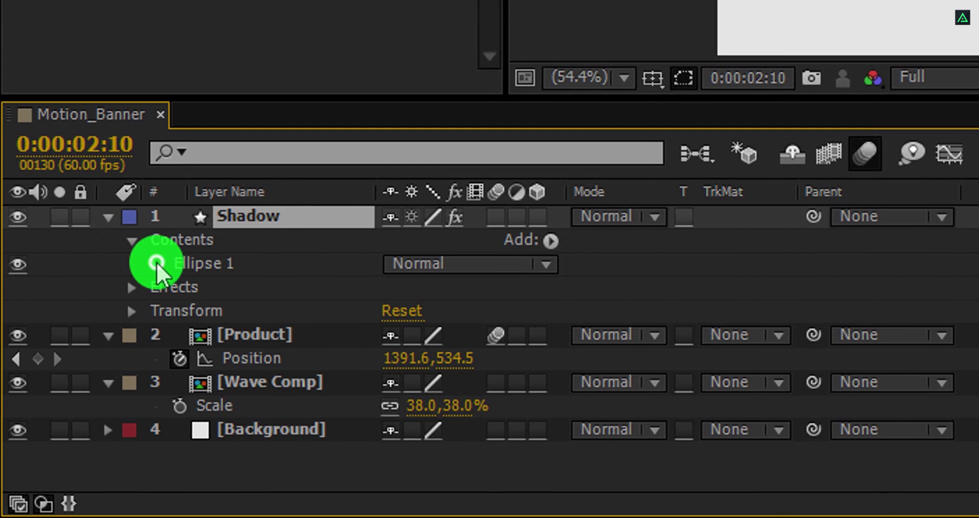
click(156, 263)
click(178, 359)
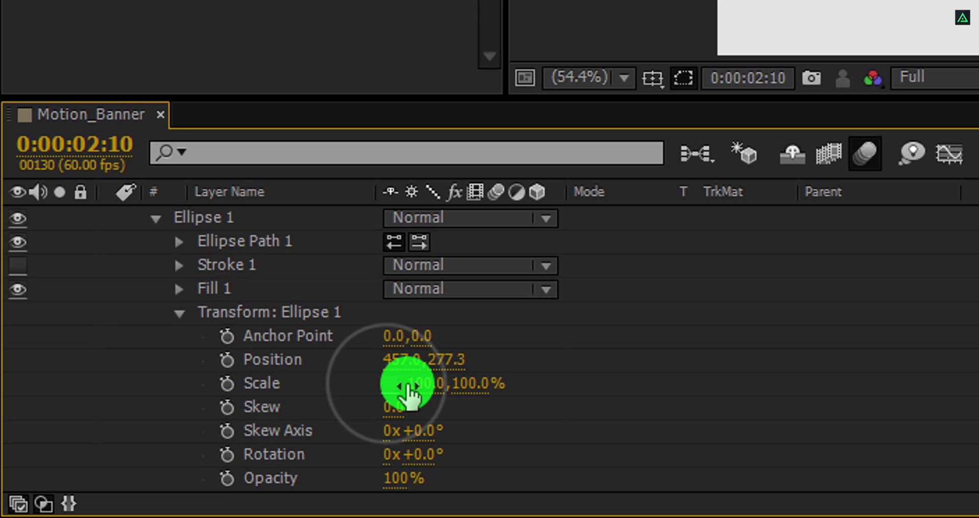
click(415, 383)
click(469, 386)
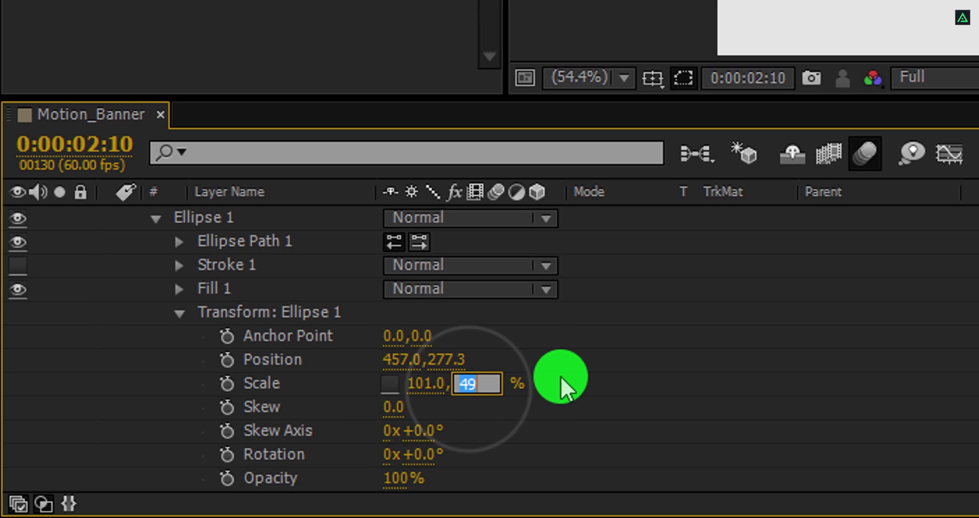
text(10)
key(Return)
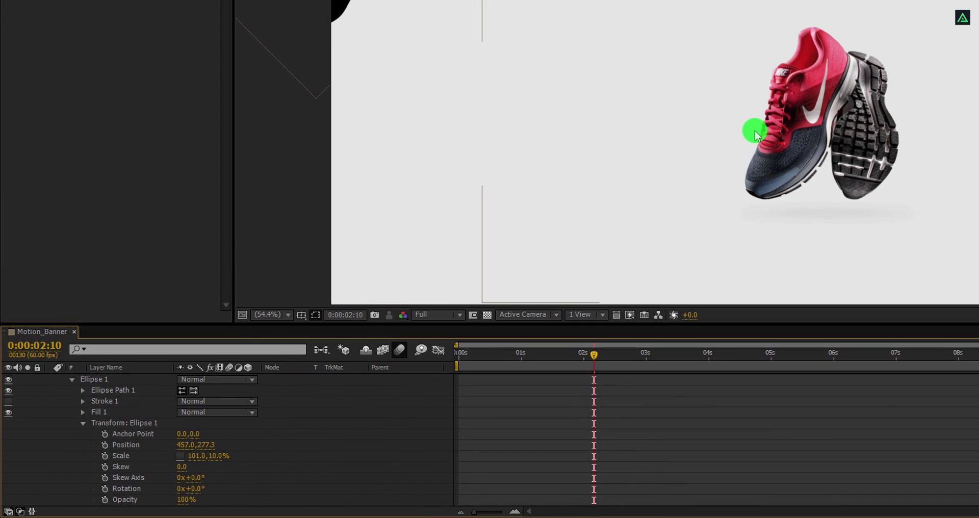
Step: Collapse the Shadow layer's properties, duplicate the Background layer and name the upper copy Color_Background
scroll(130, 421, up, 1)
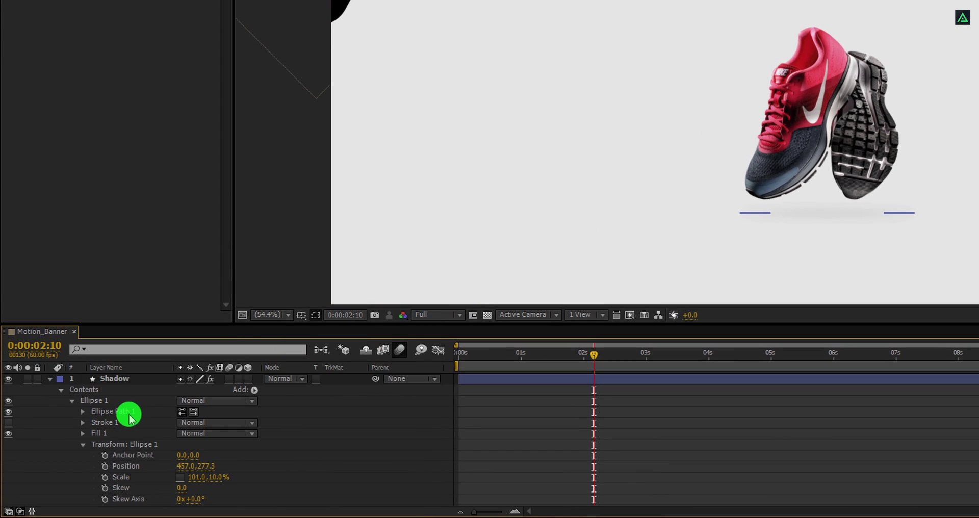
click(49, 379)
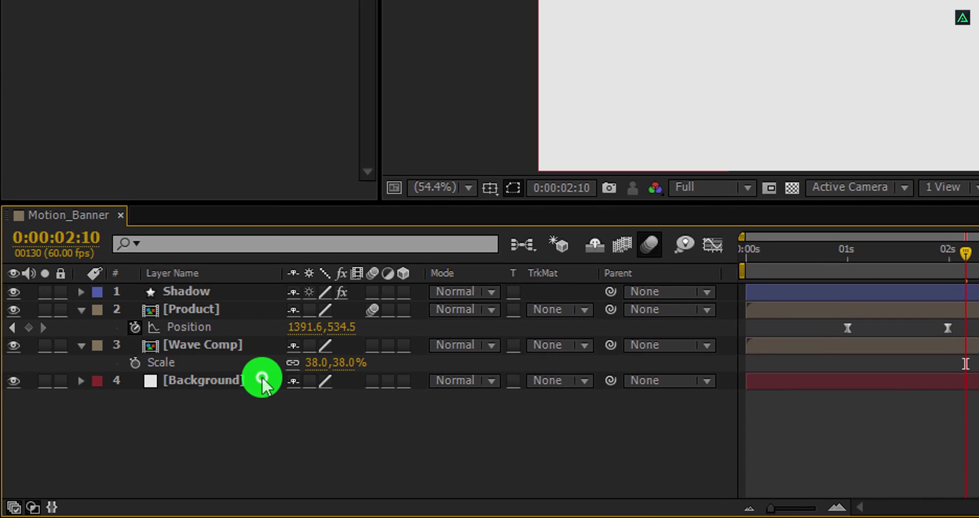
click(261, 381)
key(ctrl+d)
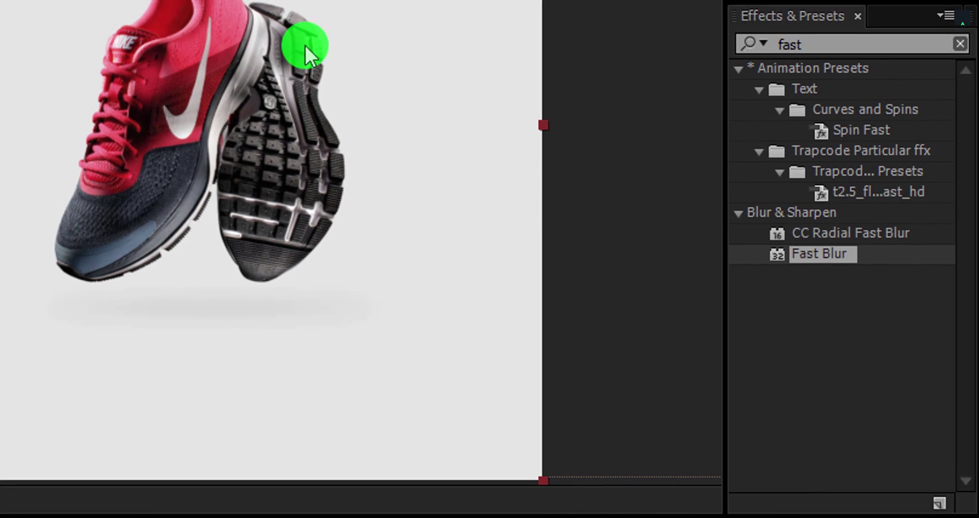
Step: Find the Gradient Ramp effect and apply it to the Color_Background layer
double_click(818, 47)
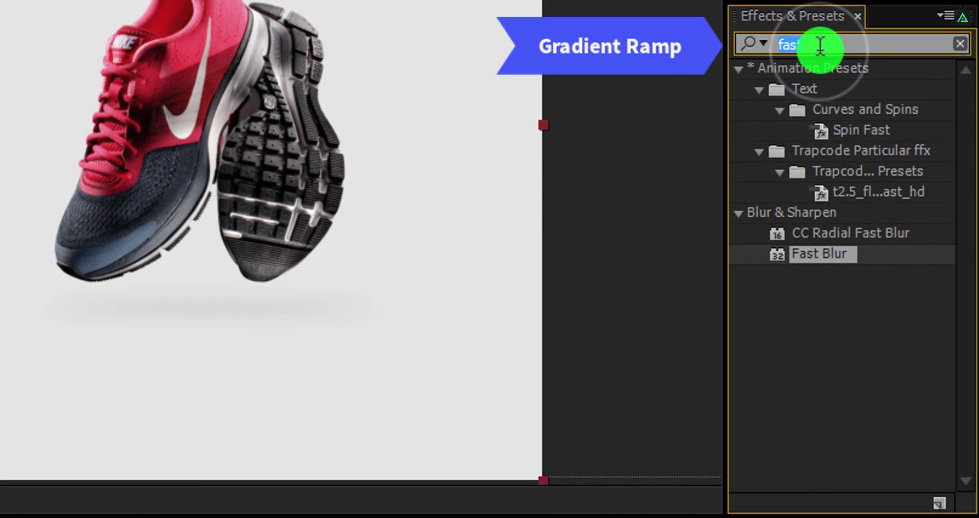
text(ramp)
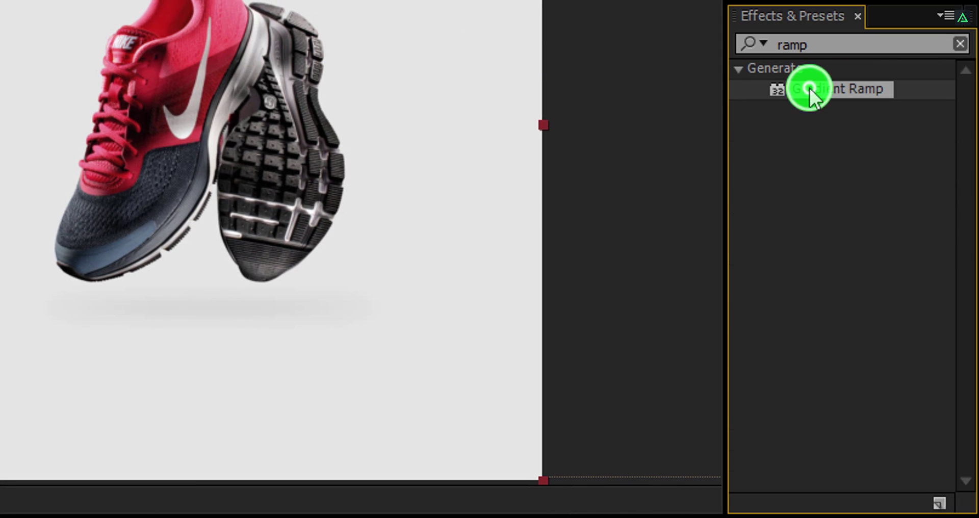
double_click(808, 88)
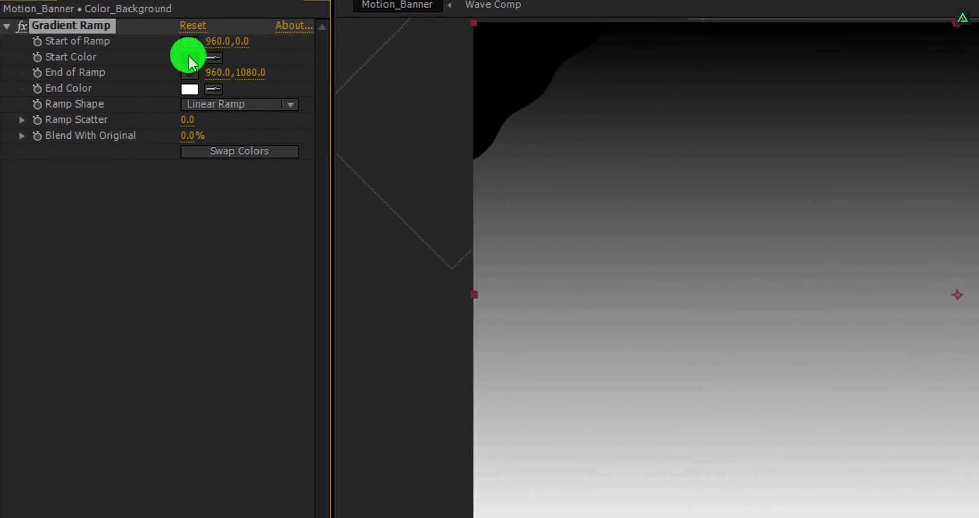
Step: Set the Color_Background gradient's start color to amber orange and its end color to pink FF0066
click(191, 58)
click(734, 224)
drag(696, 28, 669, 38)
click(867, 20)
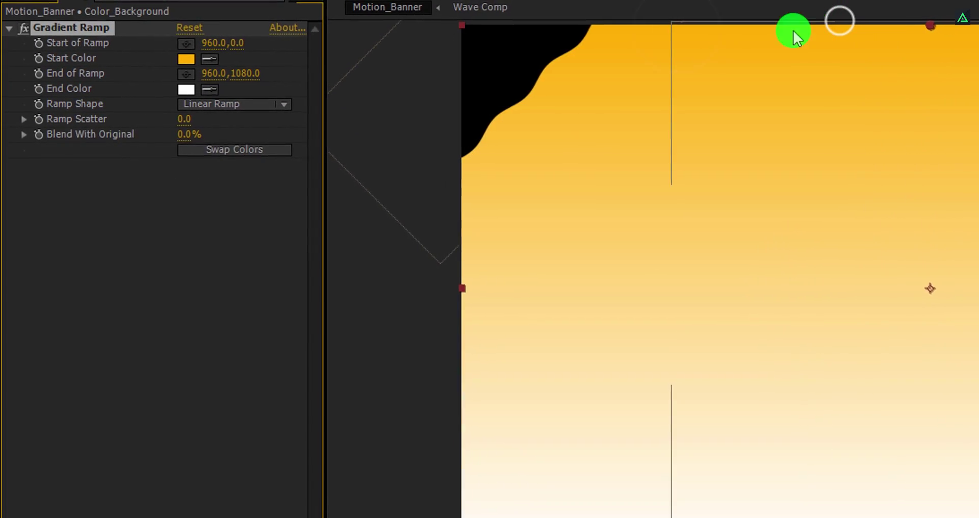
click(177, 91)
click(643, 34)
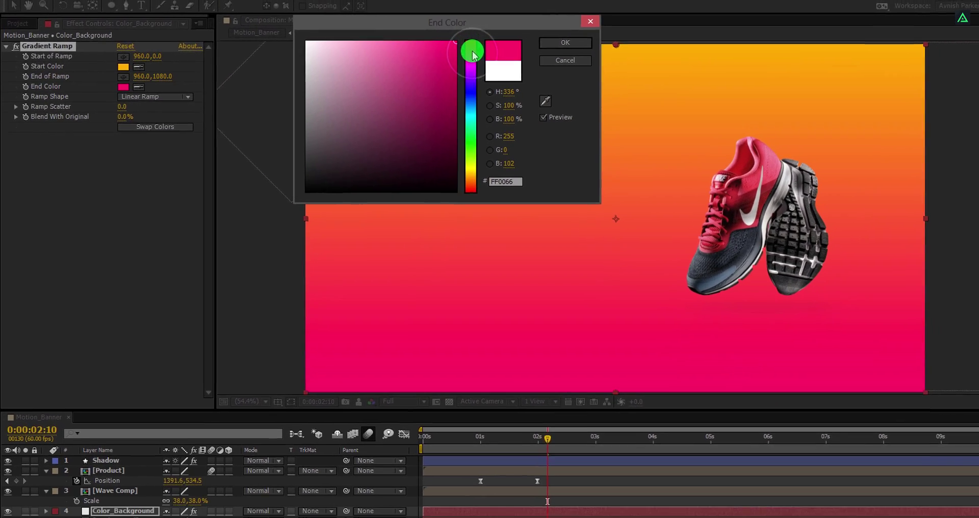
click(805, 32)
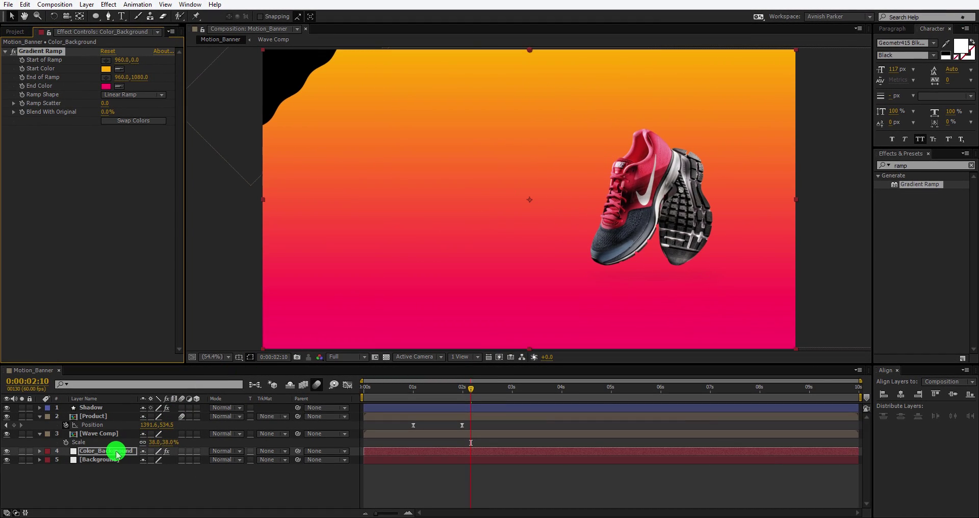
Step: Draw a closed four-point Pen mask on Color_Background around the shoe side, with a slanted inner edge and the other corners outside the frame
click(270, 387)
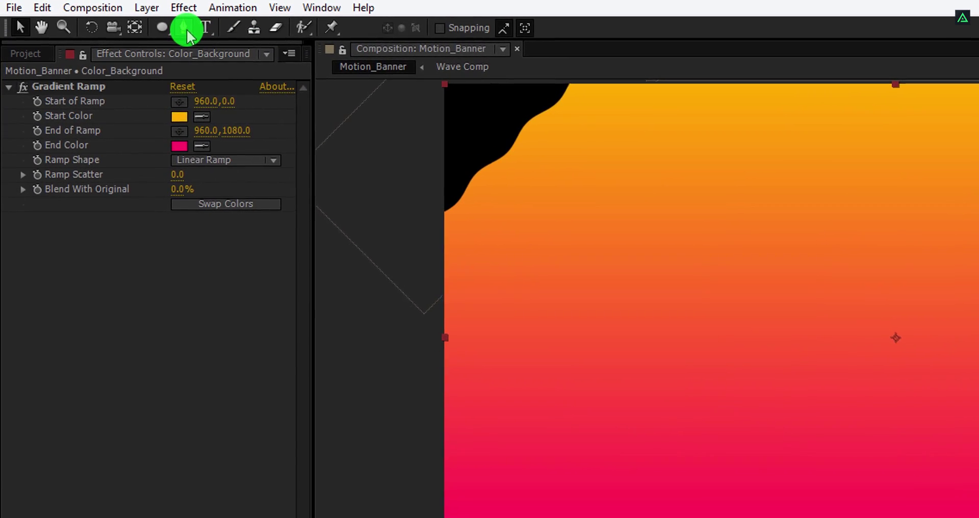
click(173, 27)
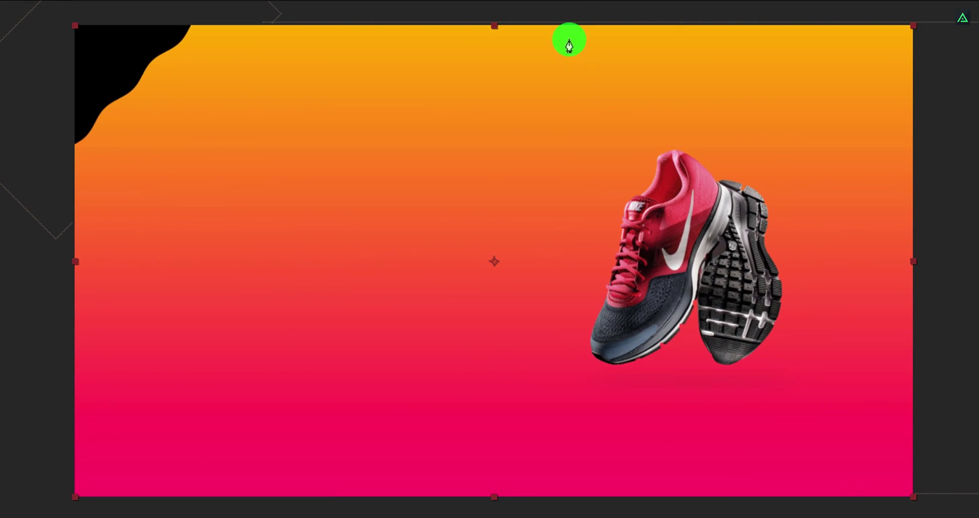
click(567, 9)
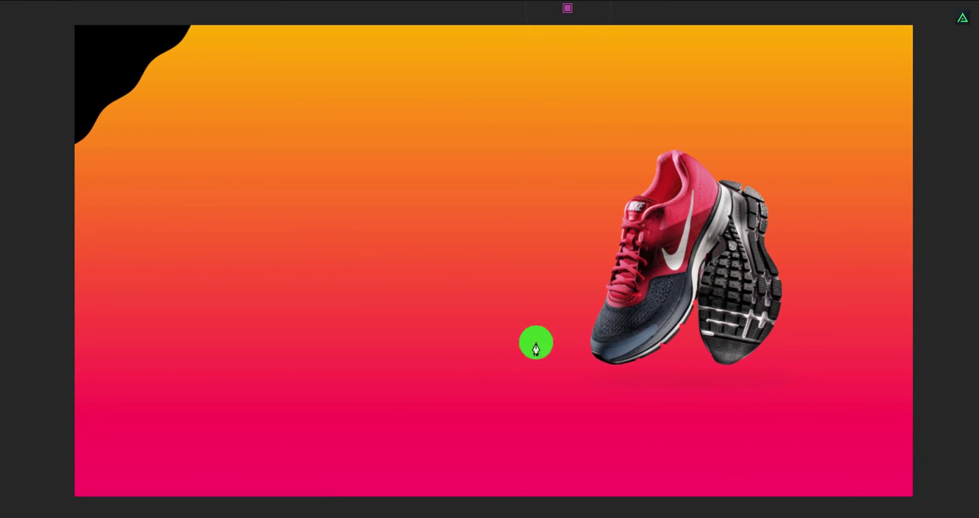
click(486, 507)
click(925, 503)
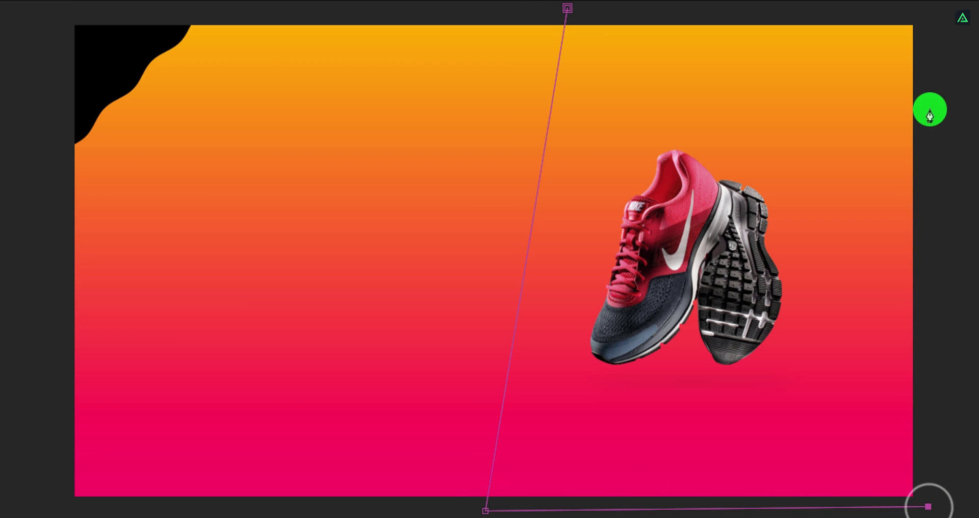
click(919, 11)
click(567, 9)
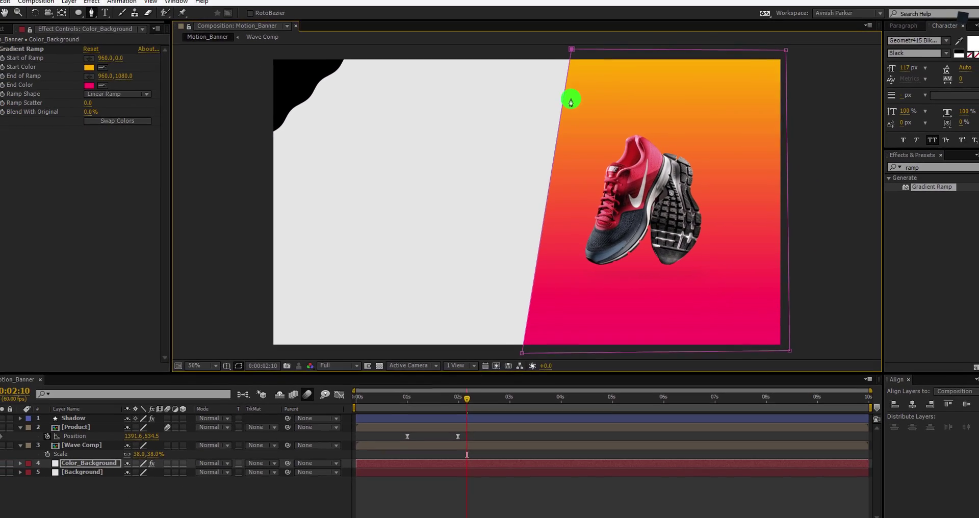
click(199, 481)
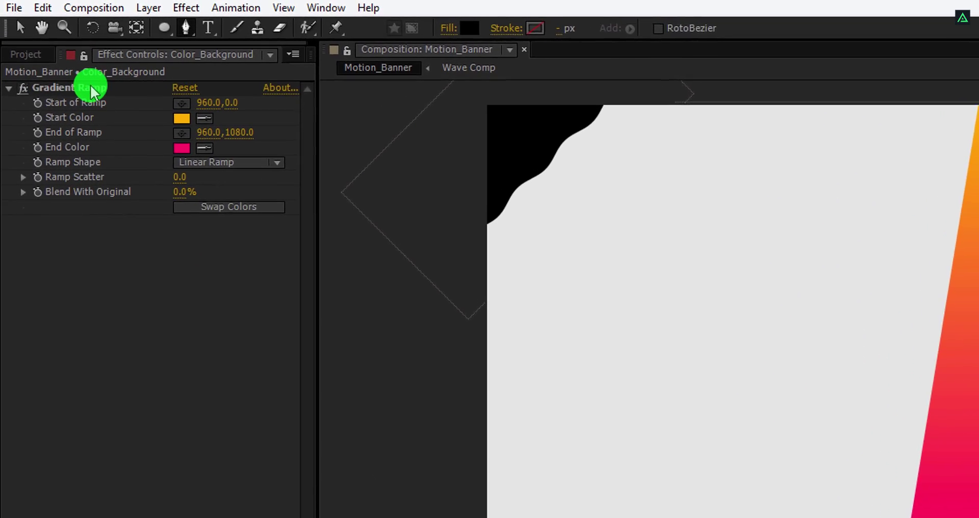
Step: Copy the Gradient Ramp from Color_Background to the Wave Comp layer and move its ramp end point to about 357, 1125
click(60, 59)
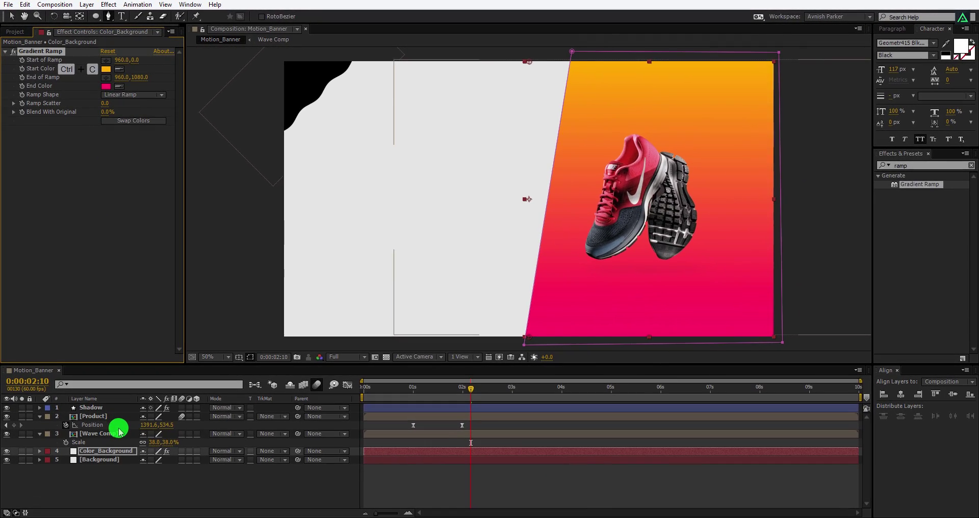
click(122, 437)
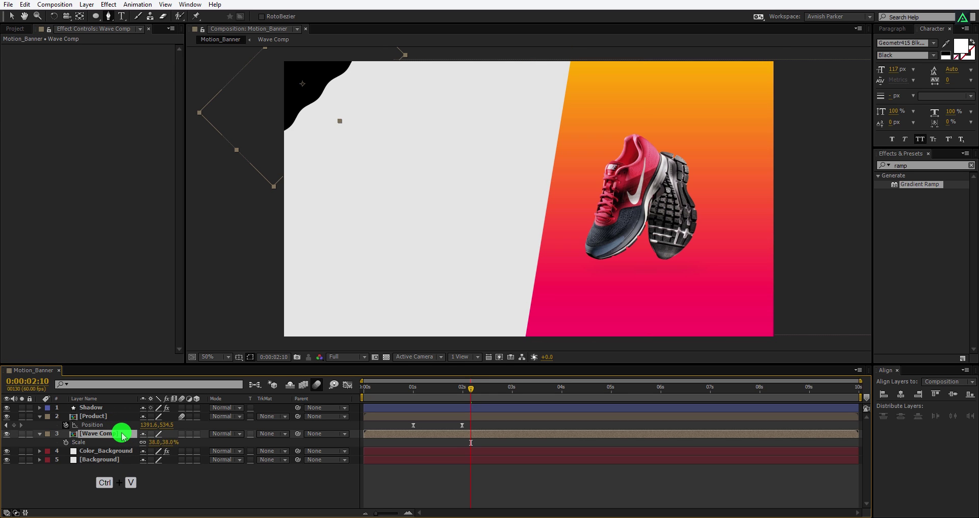
key(ctrl+v)
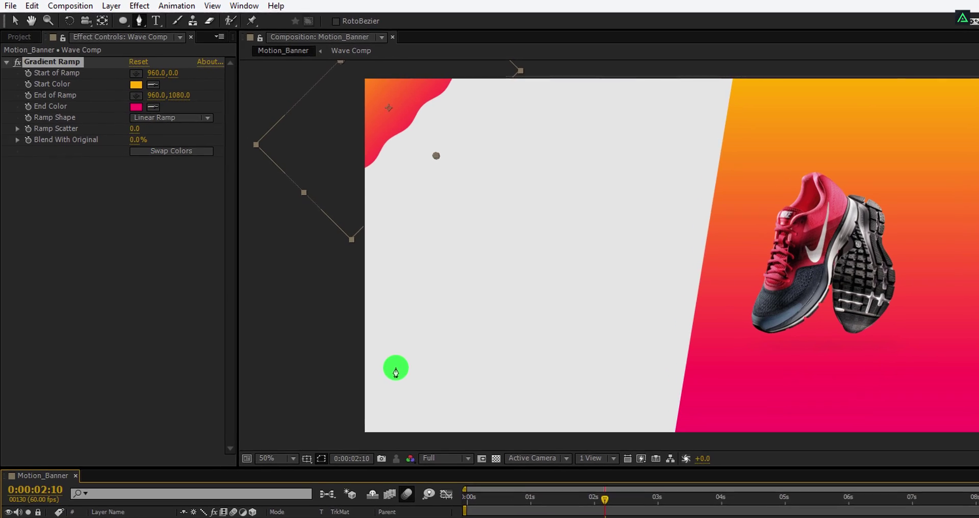
key(v)
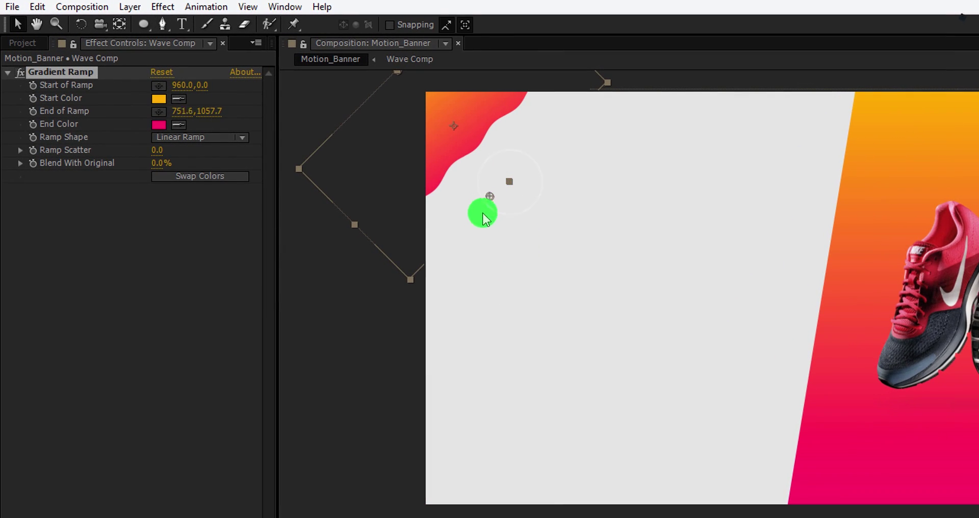
drag(482, 213, 454, 252)
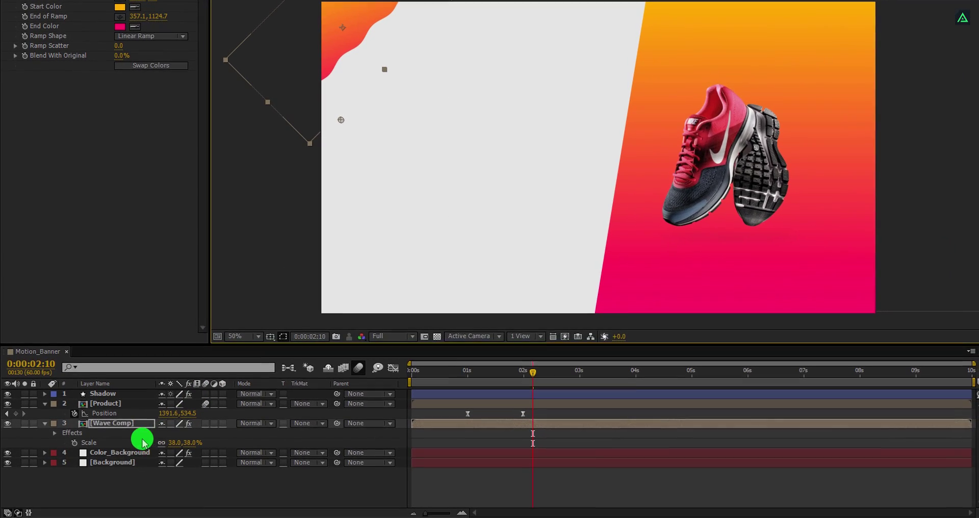
Step: Shift the two vertices of the Color_Background mask's slanted edge in opposite directions to make it more diagonal
click(131, 453)
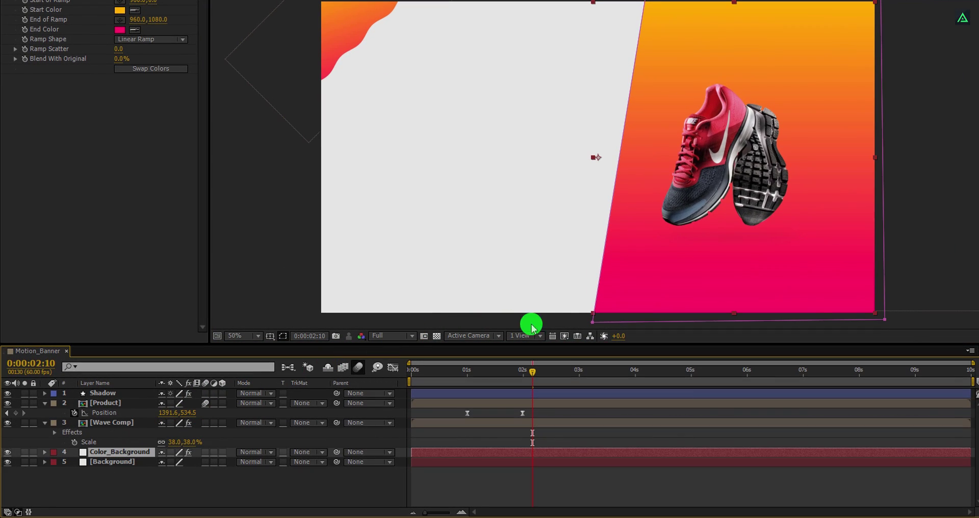
click(593, 325)
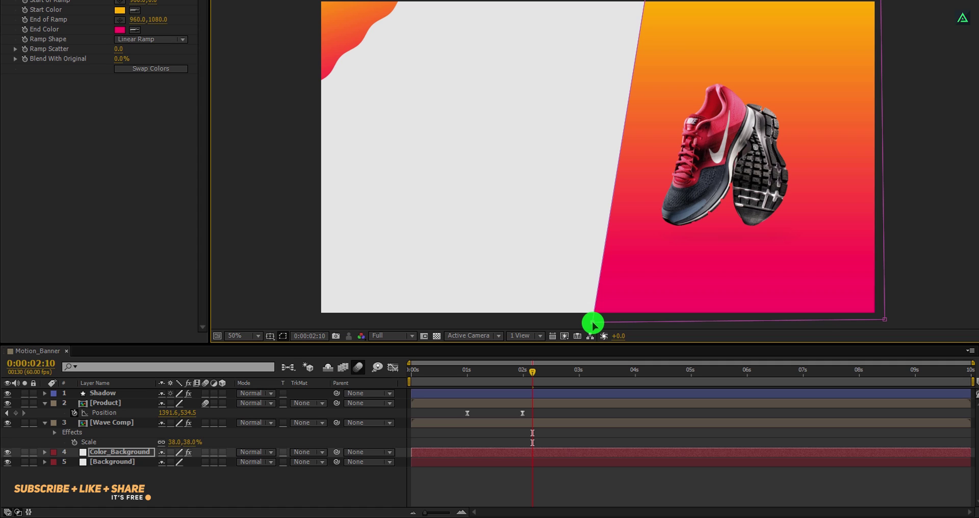
click(283, 337)
click(283, 337)
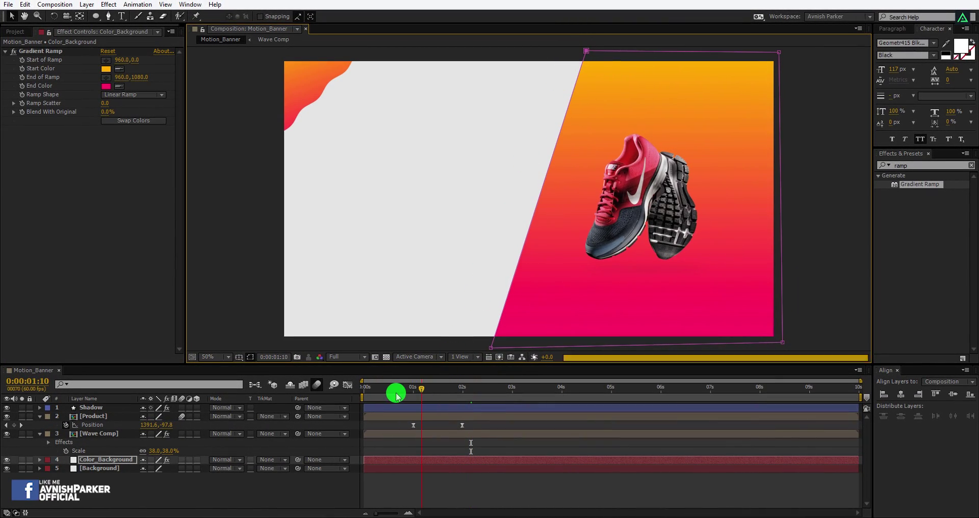
Step: Check the shoe's drop-in and keyframe the Shadow layer's opacity at 0% at 0:00:01:22 and 100% at 0:00:01:59
click(368, 400)
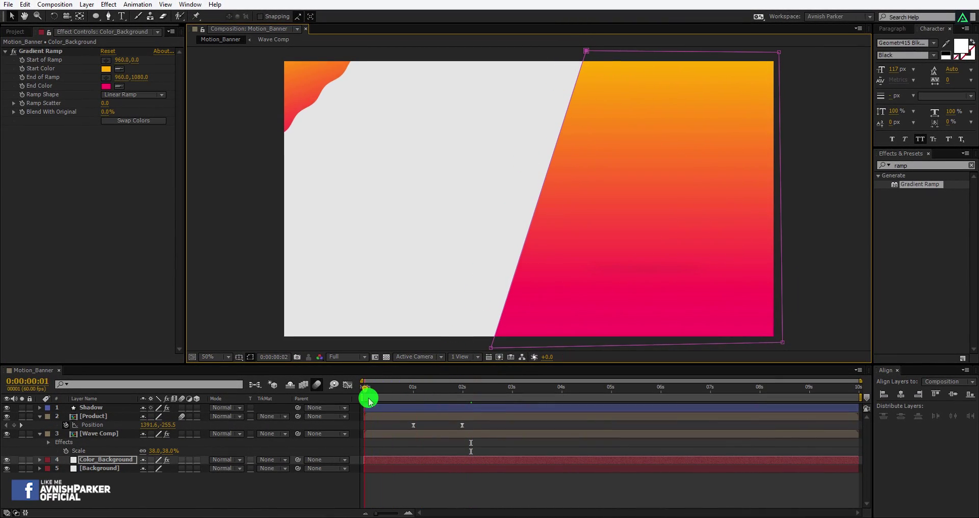
drag(427, 390, 439, 388)
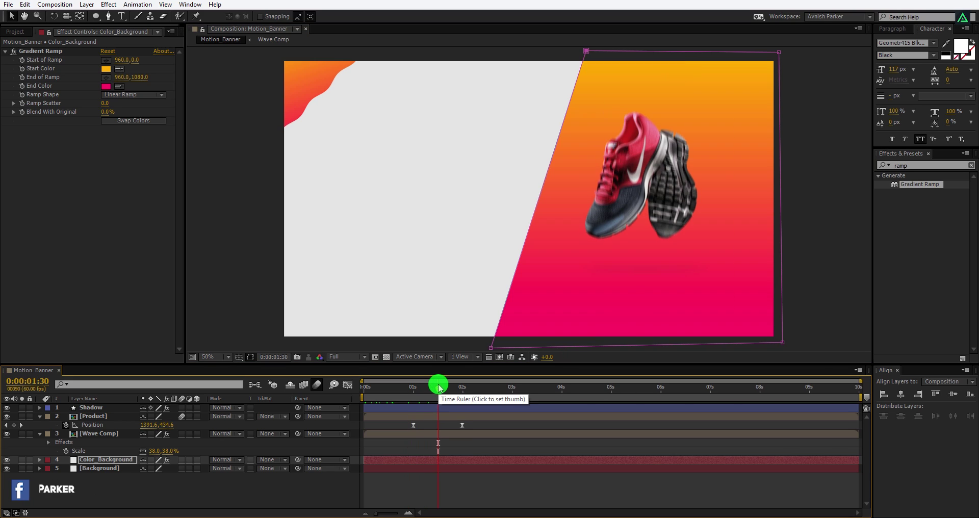
click(443, 416)
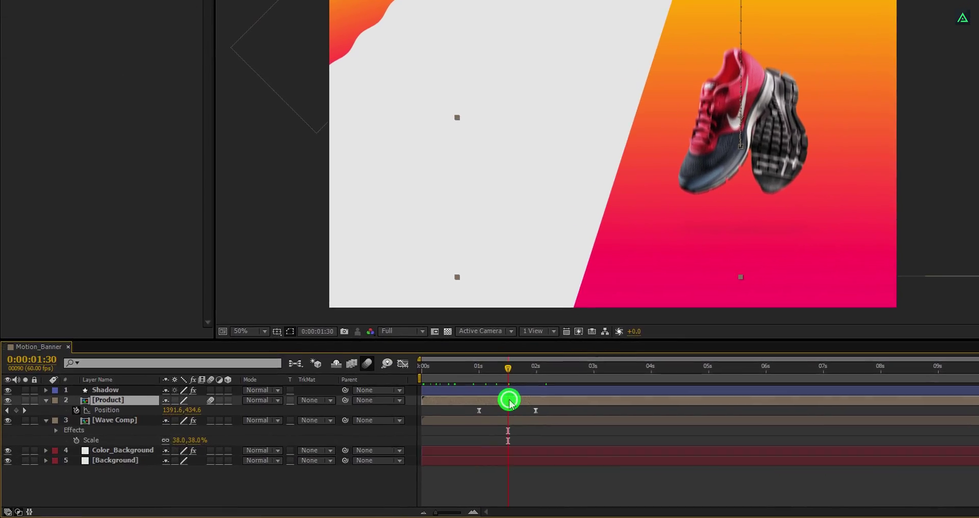
click(562, 361)
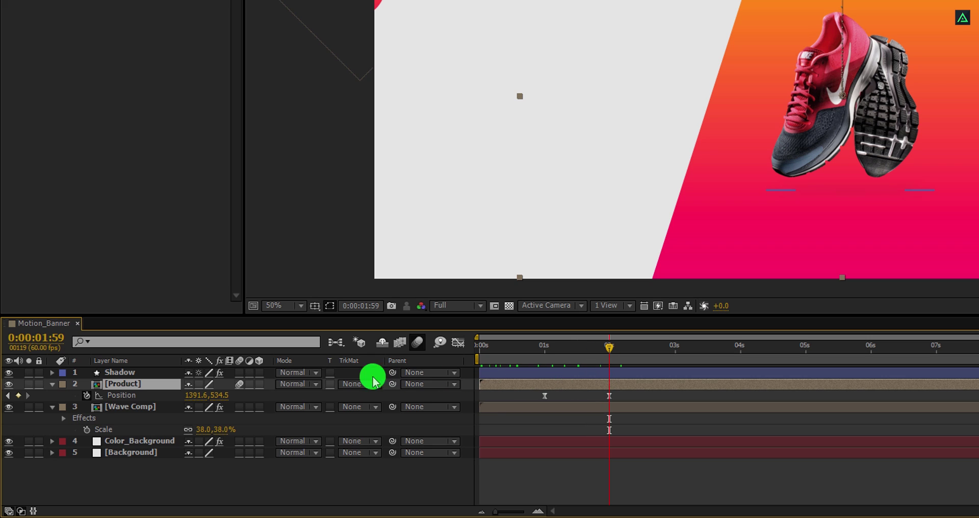
click(152, 376)
key(t)
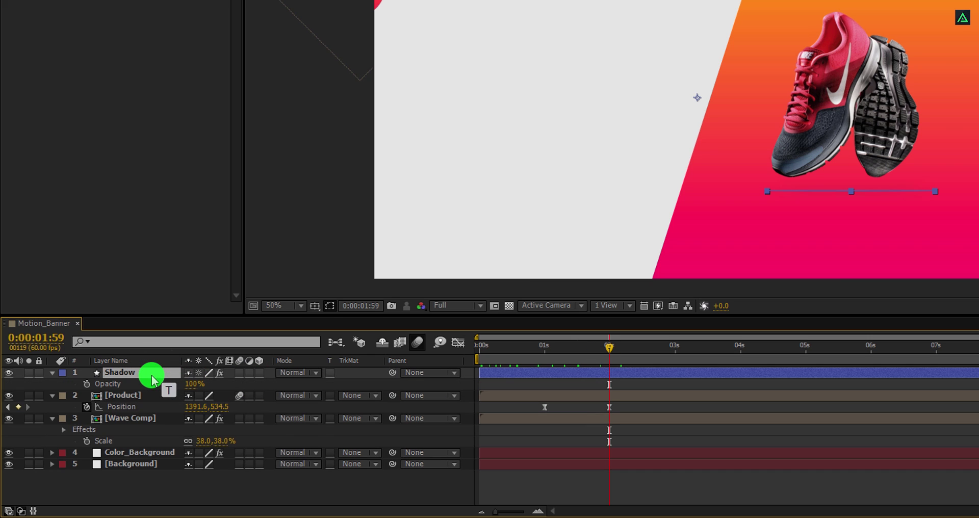
click(382, 393)
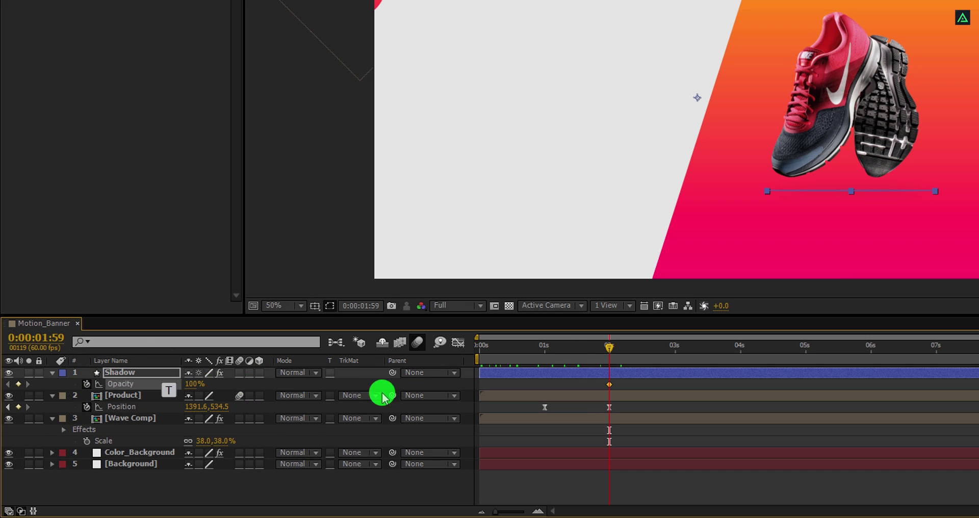
drag(579, 352, 569, 352)
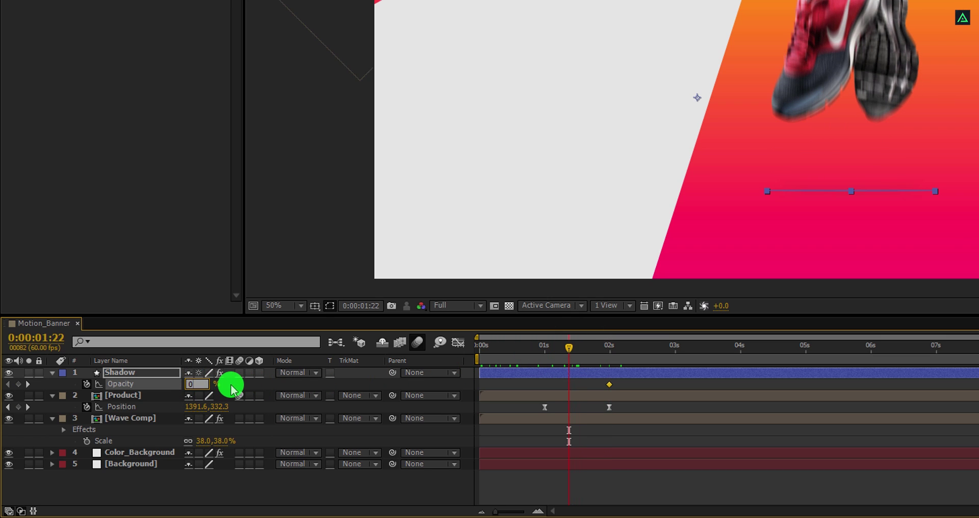
click(401, 421)
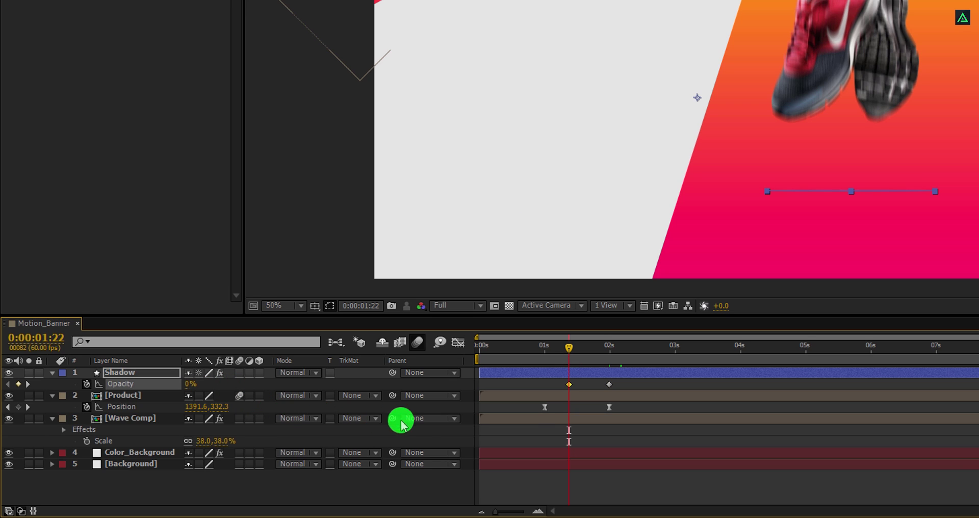
Step: Apply Easy Ease to both opacity keyframes of the Shadow layer
click(610, 384)
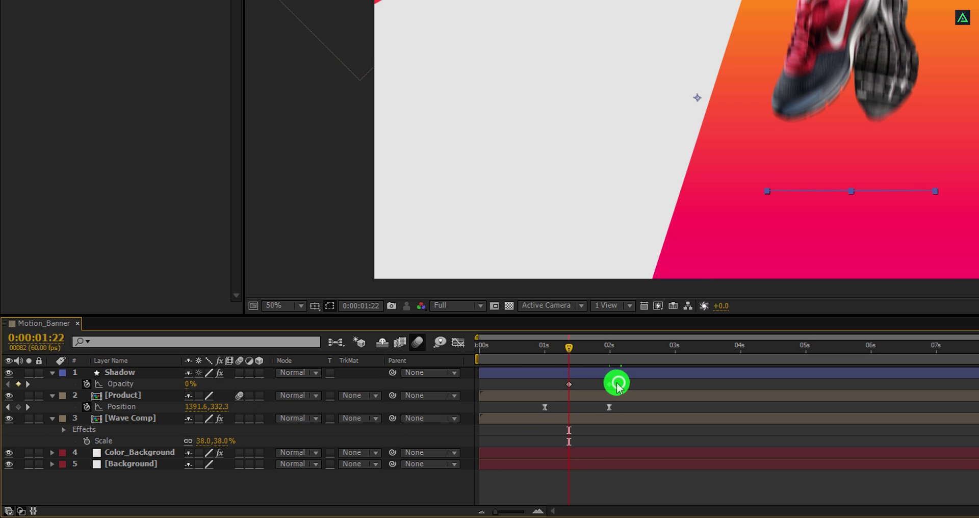
right_click(569, 388)
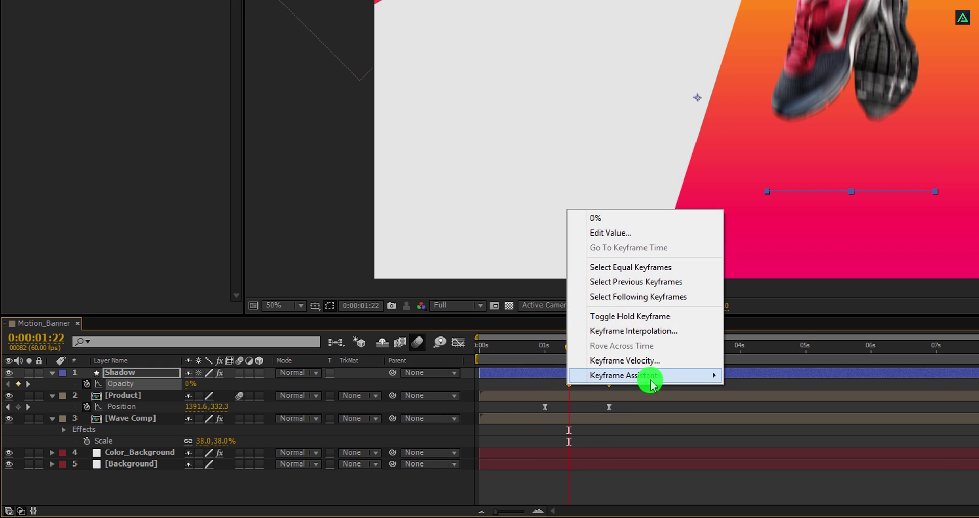
mouse_move(704, 377)
click(787, 407)
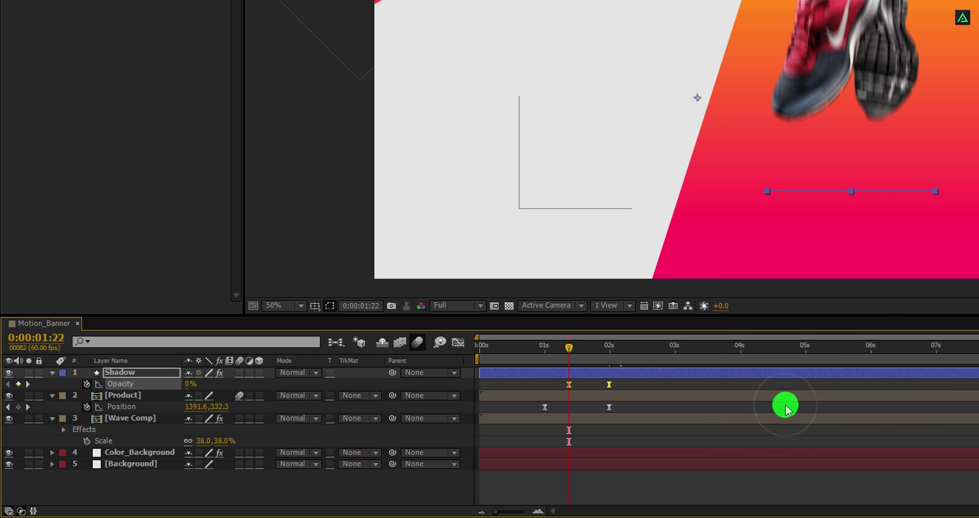
click(717, 481)
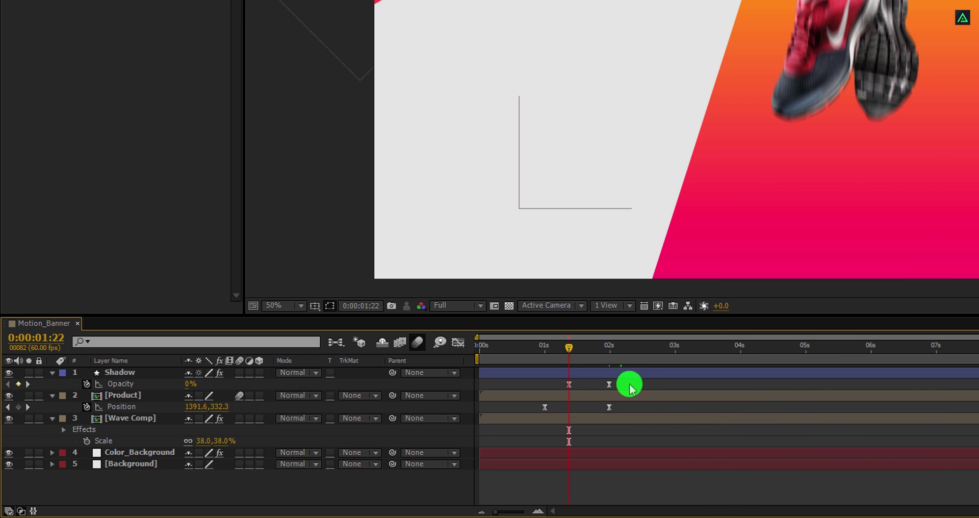
Step: Keyframe the Color_Background layer's position at 0:00:01:29 to 2071, 540, moving the gradient panel completely out of the frame
mouse_move(590, 350)
mouse_down()
mouse_move(607, 345)
mouse_move(565, 351)
mouse_move(576, 351)
mouse_up()
click(141, 456)
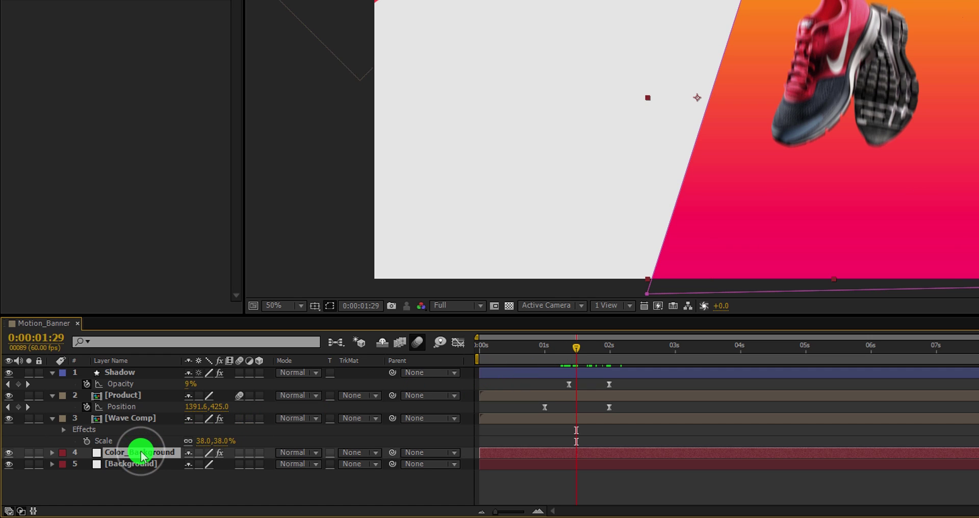
key(p)
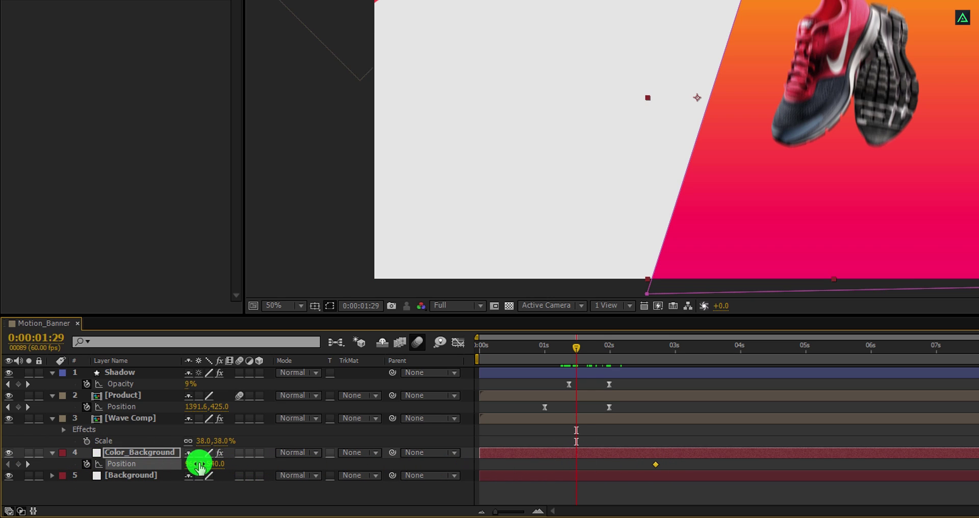
drag(199, 465, 849, 465)
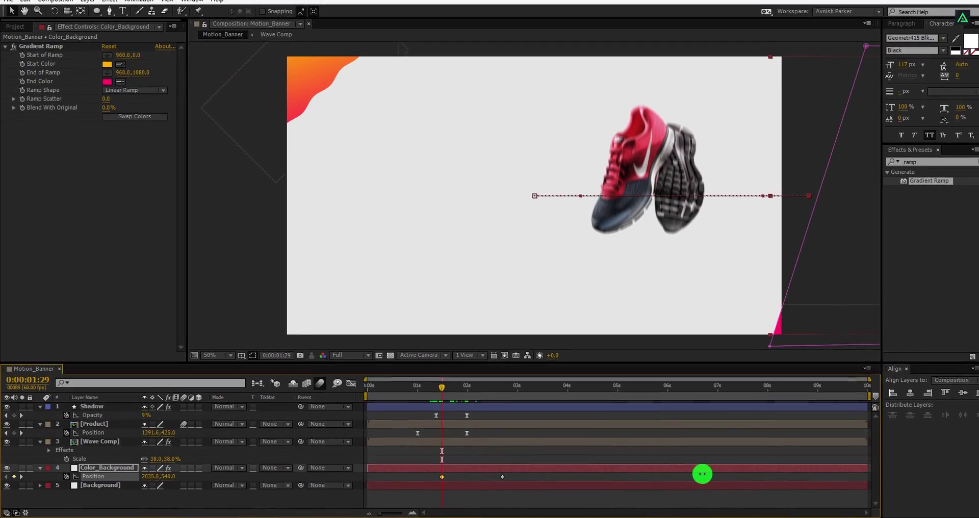
drag(701, 474, 718, 473)
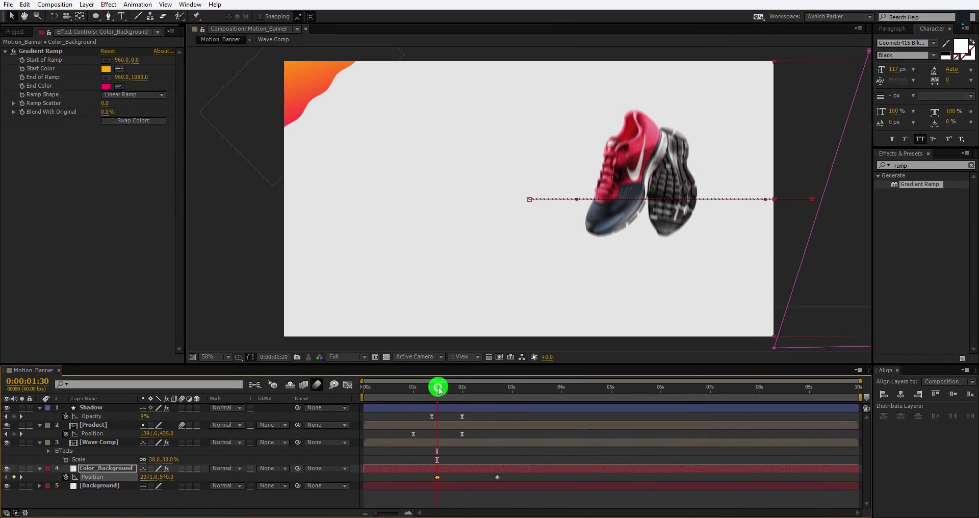
Step: Apply Easy Ease to both position keyframes of Color_Background and enable motion blur on the layer
drag(437, 388, 481, 389)
drag(506, 474, 429, 484)
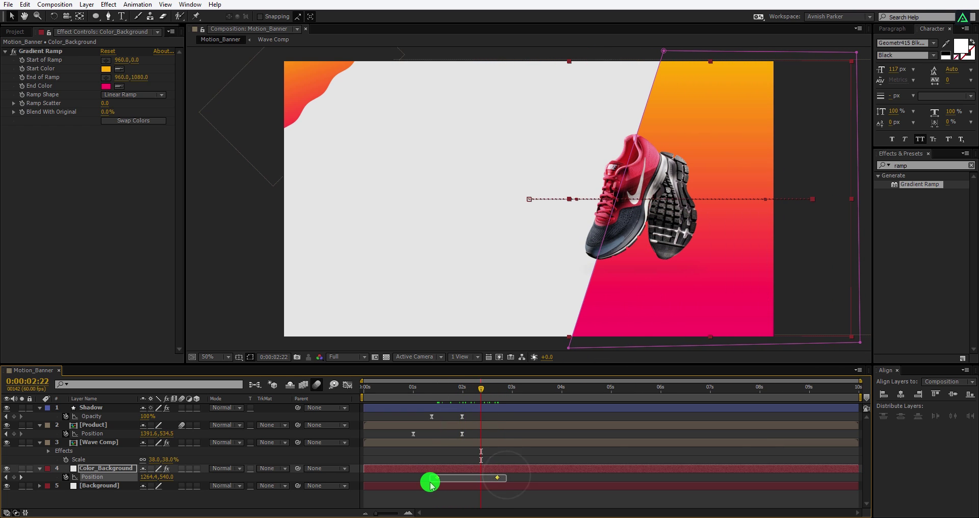
right_click(438, 479)
mouse_move(461, 472)
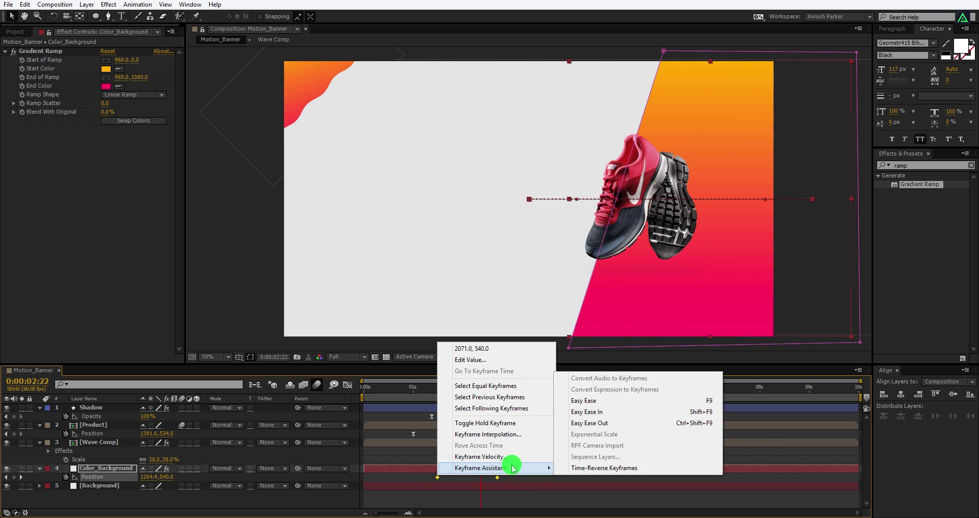
click(599, 404)
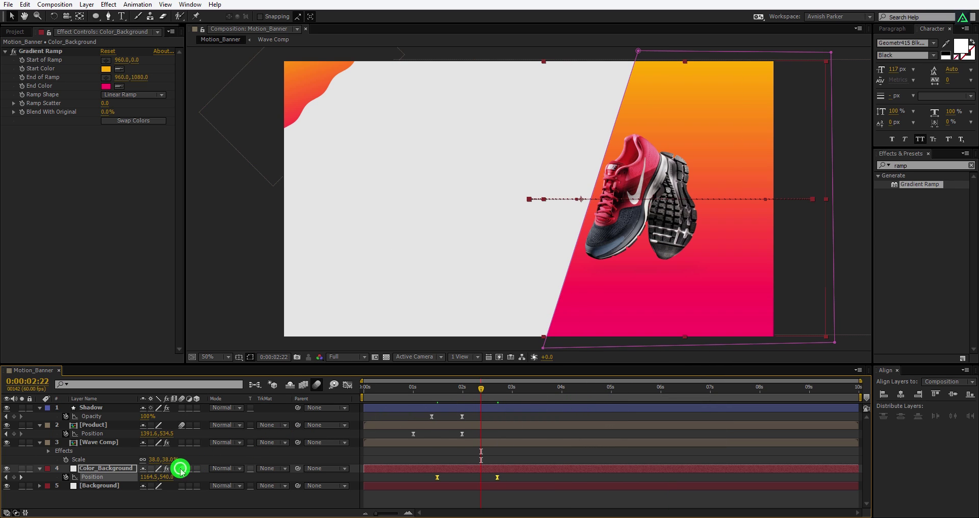
key(KP_0)
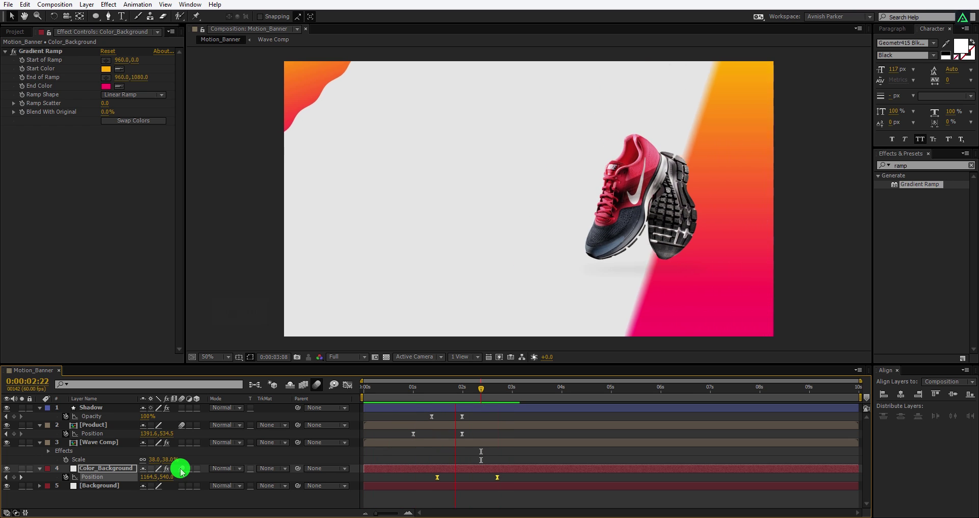
click(181, 468)
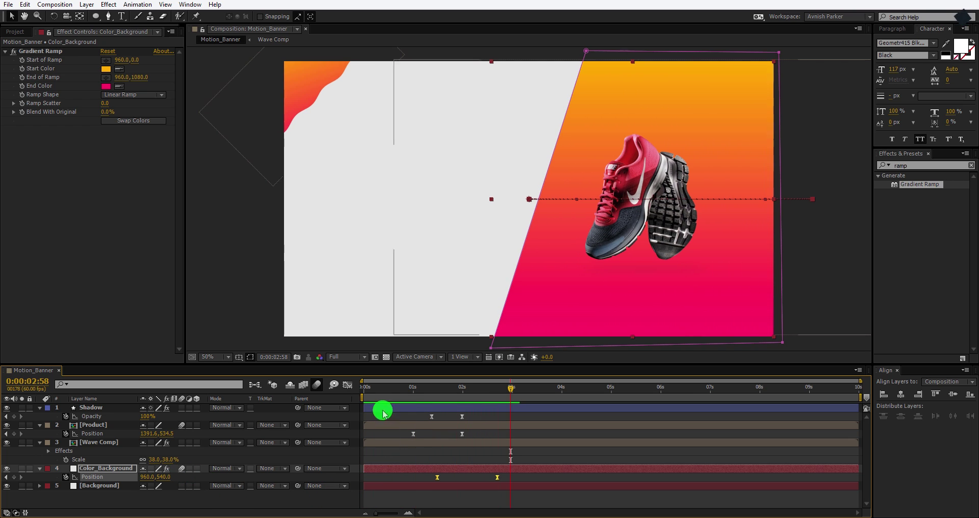
Step: Reshape Color_Background's position speed graph for a fast start and slow finish, pulling the last keyframe's influence to 100%
click(347, 384)
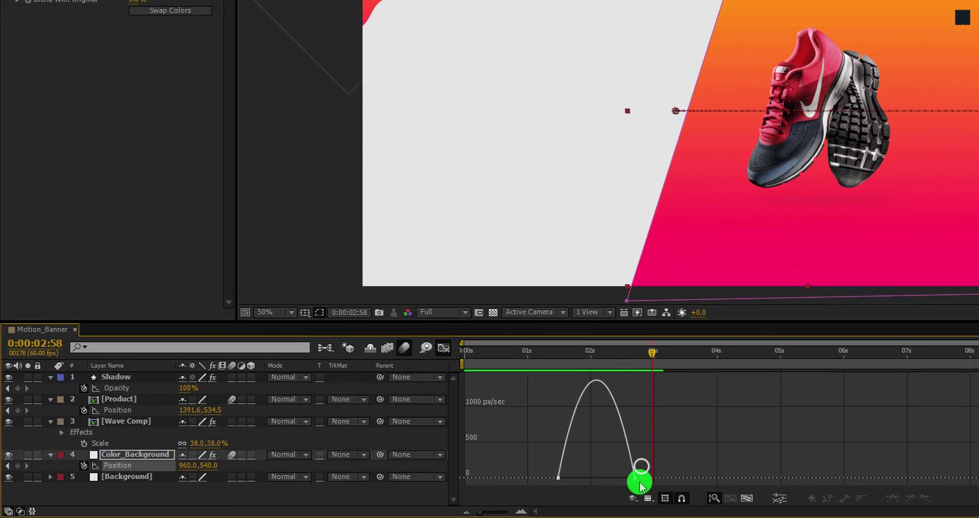
click(567, 481)
drag(544, 481, 534, 486)
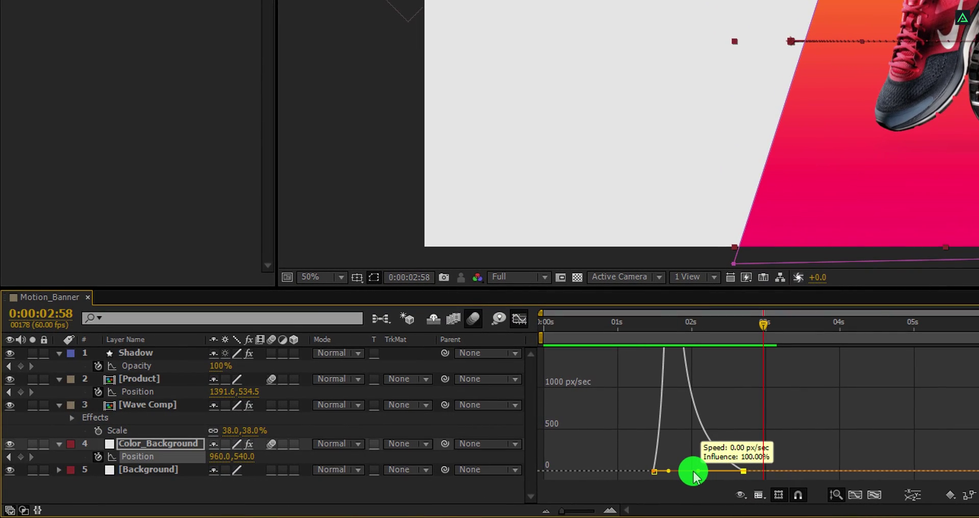
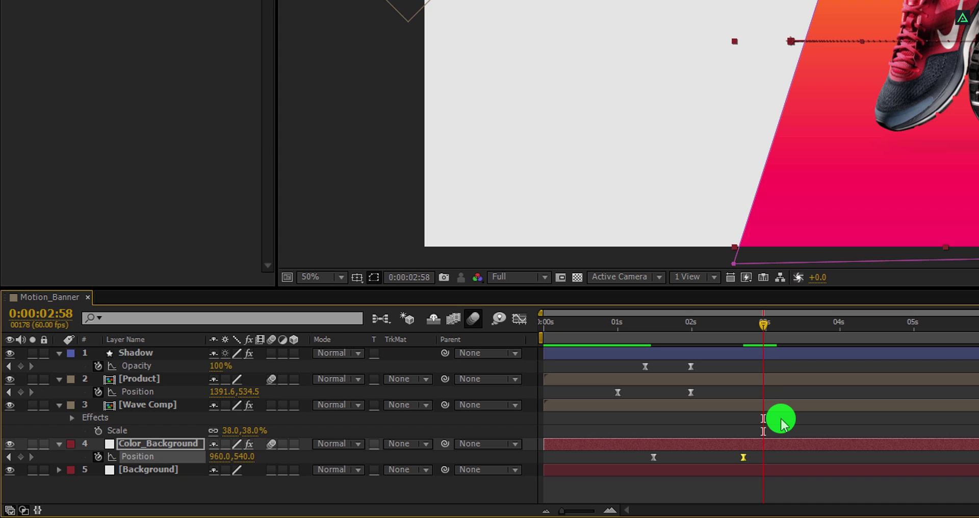
click(435, 490)
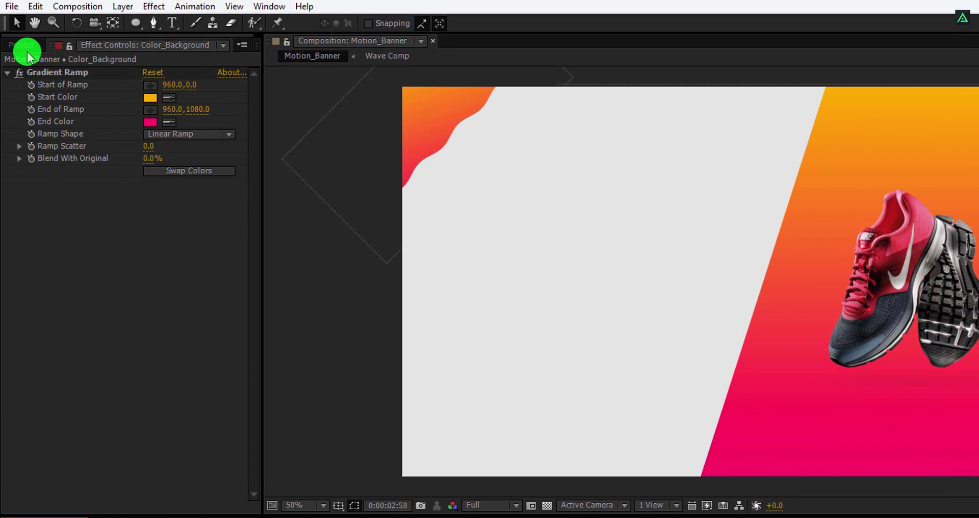
Step: Create a 1920 x 1080, 60 fps, 10-second composition named Ribbon
click(25, 47)
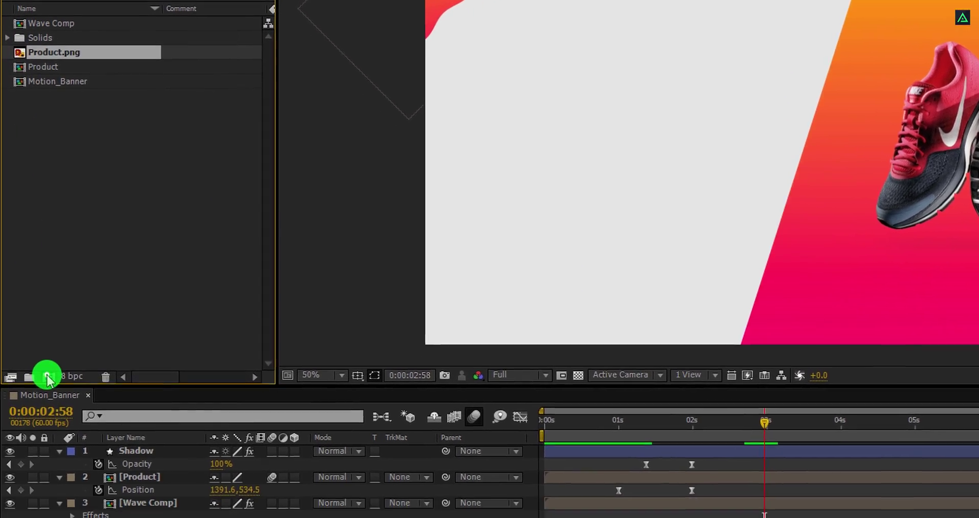
click(46, 508)
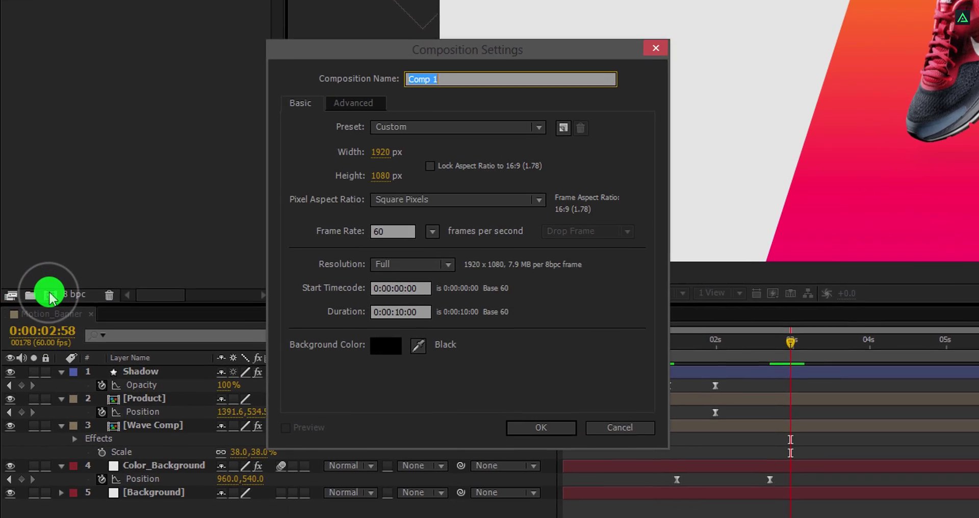
text(Ribbon)
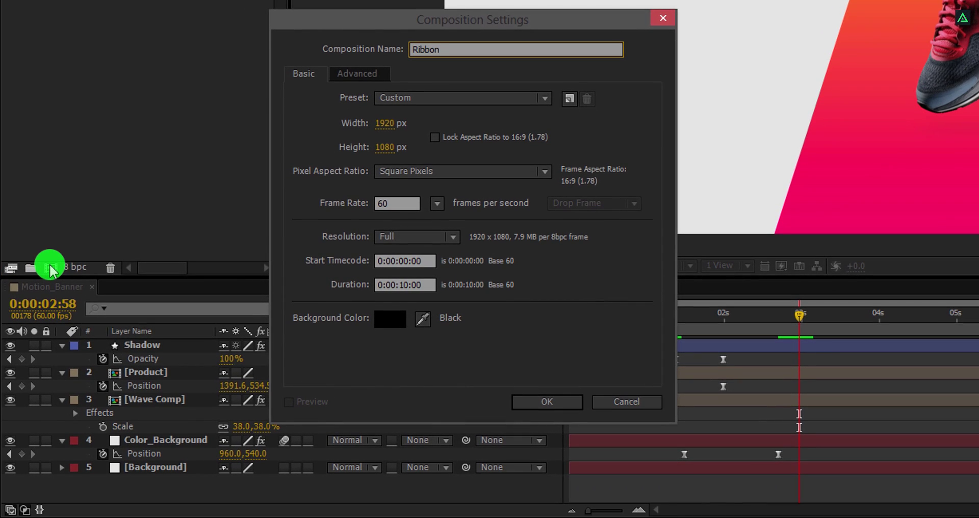
click(533, 400)
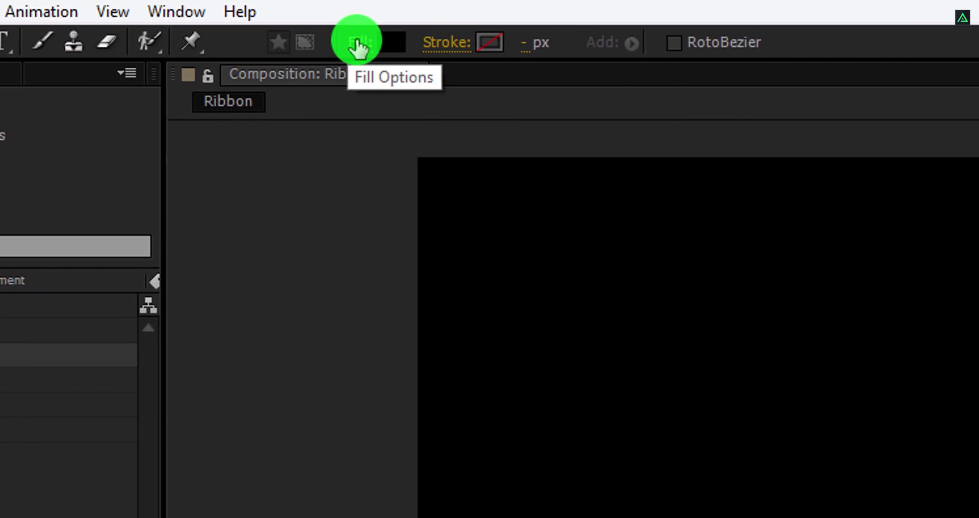
Step: Set the shape drawing options to no fill and a solid color stroke
click(358, 48)
click(378, 120)
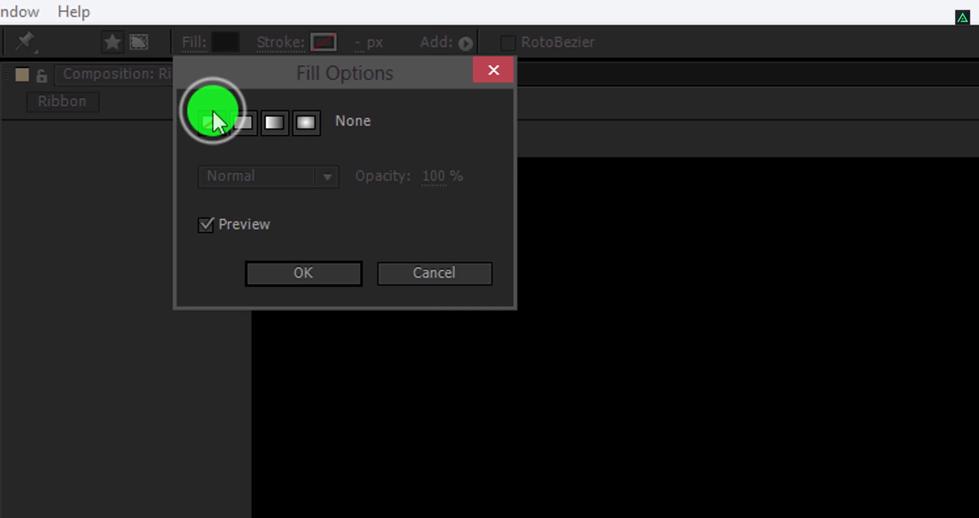
click(261, 265)
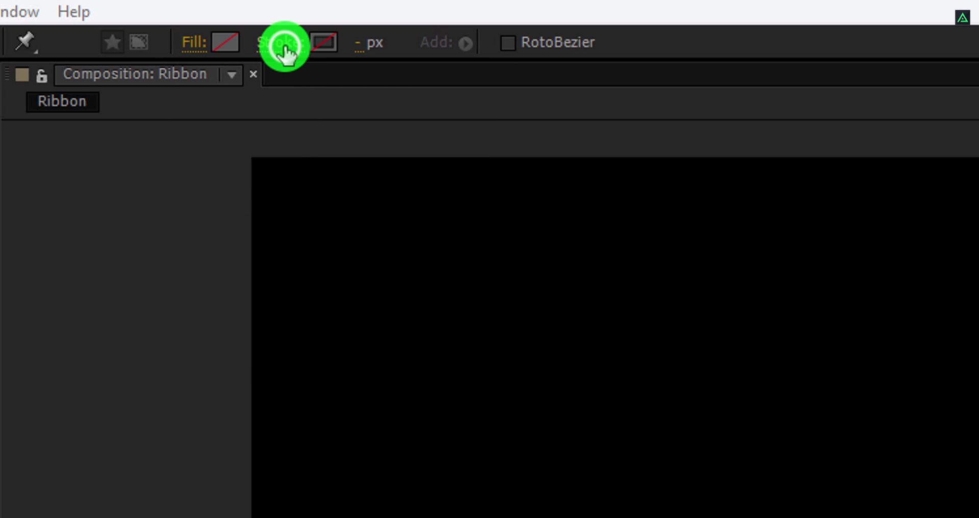
click(283, 46)
click(246, 120)
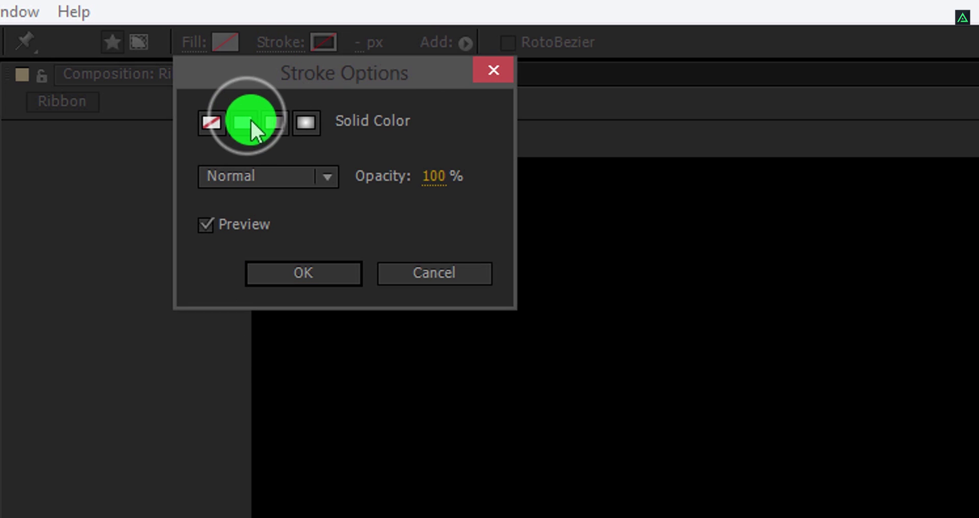
click(287, 269)
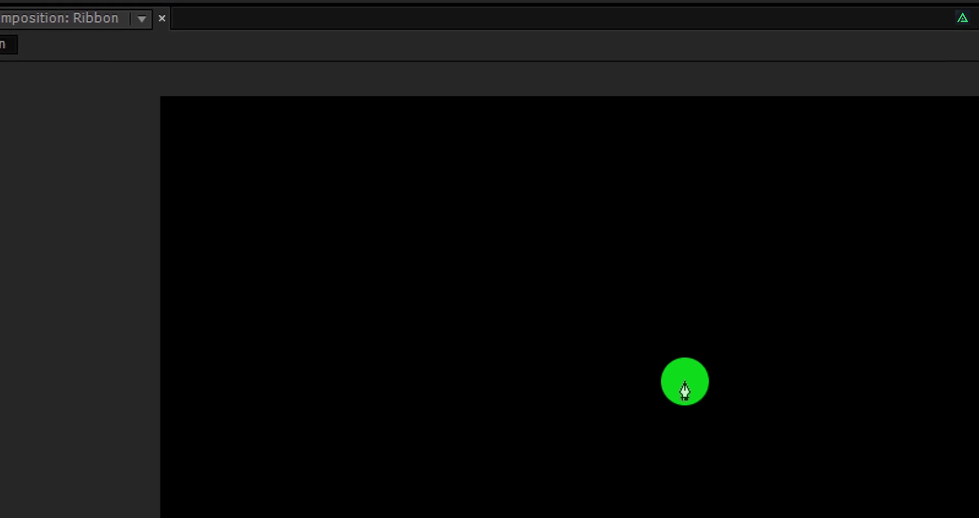
Step: Draw a straight horizontal two-point line near the centre of the Ribbon composition and set its stroke width to 100 px
click(388, 276)
key(shift)
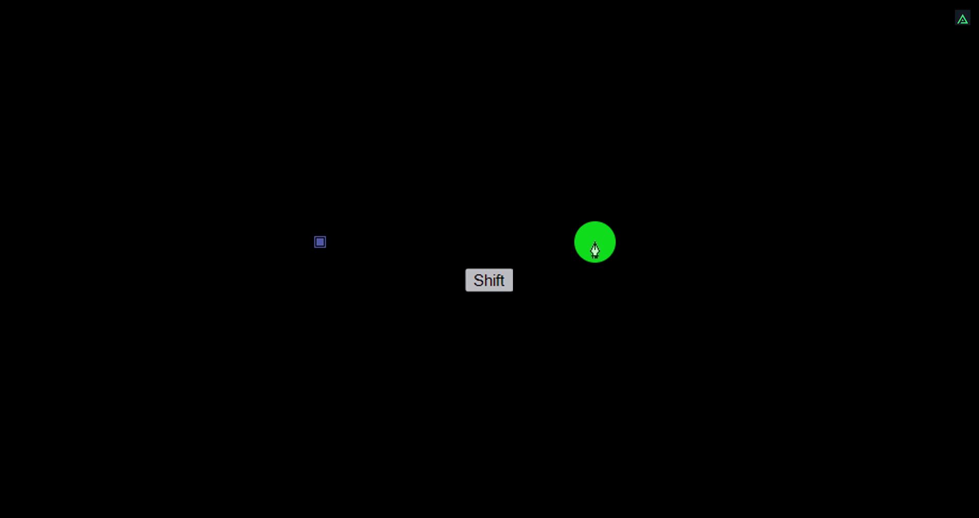
shift+click(594, 242)
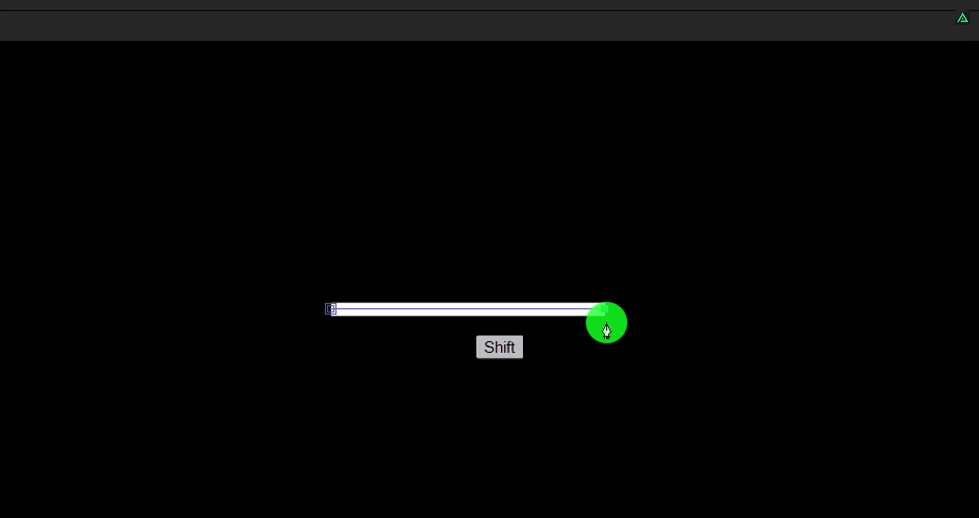
drag(91, 36, 168, 38)
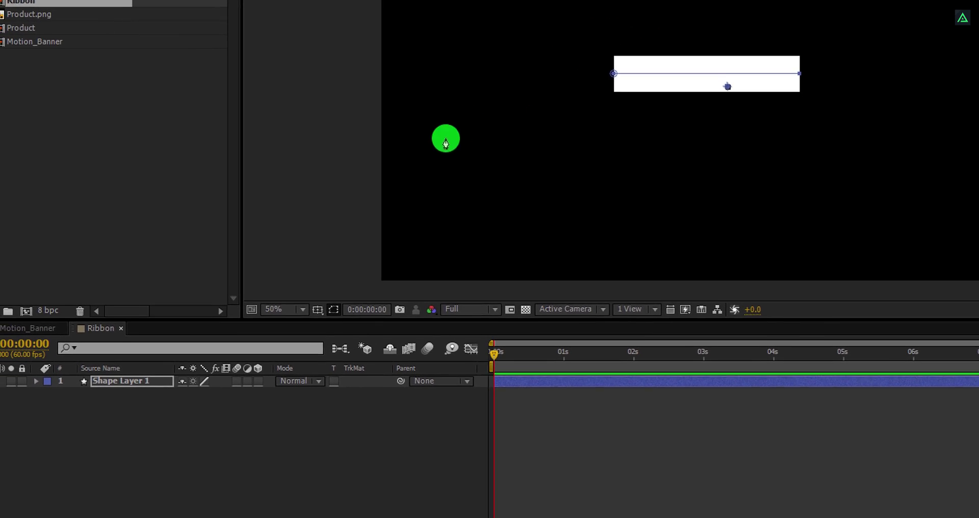
Step: Rename the line's shape layer as Base and add Trim Paths to it
click(162, 368)
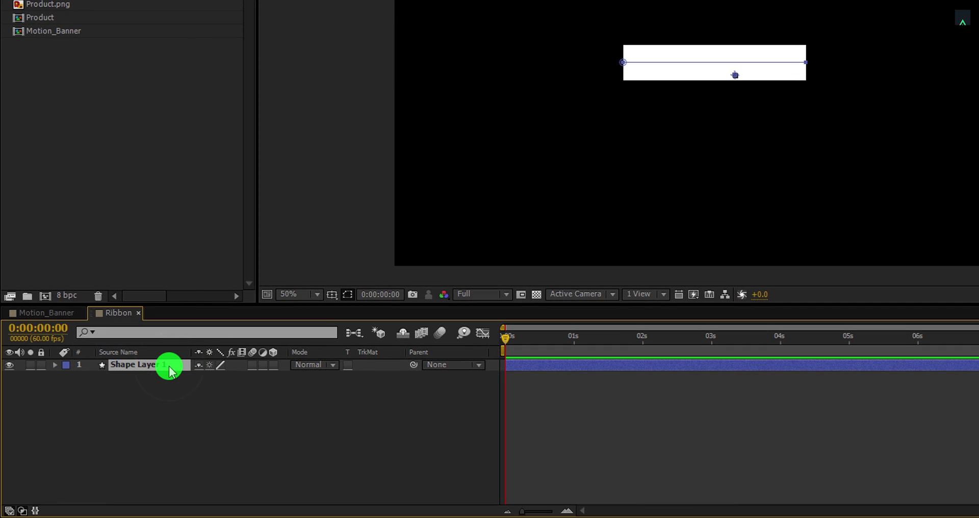
key(Return)
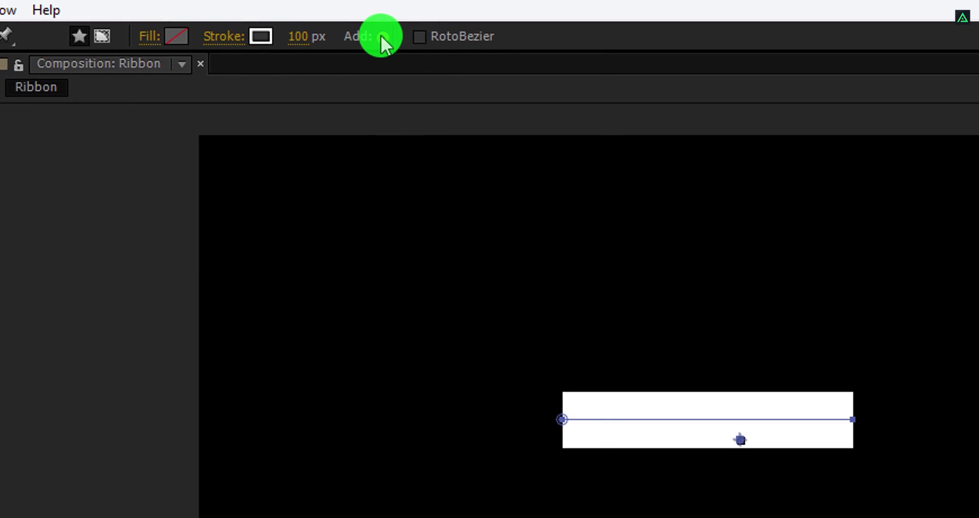
click(382, 37)
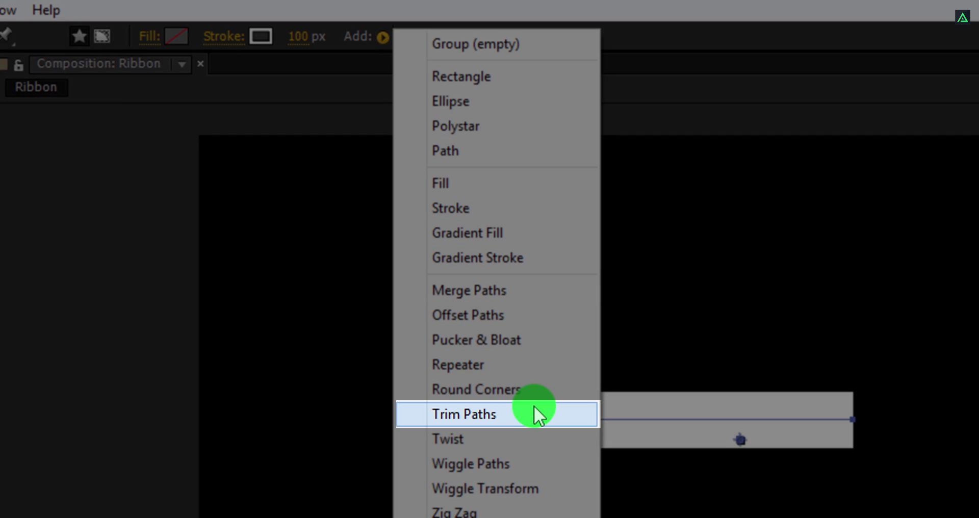
click(534, 408)
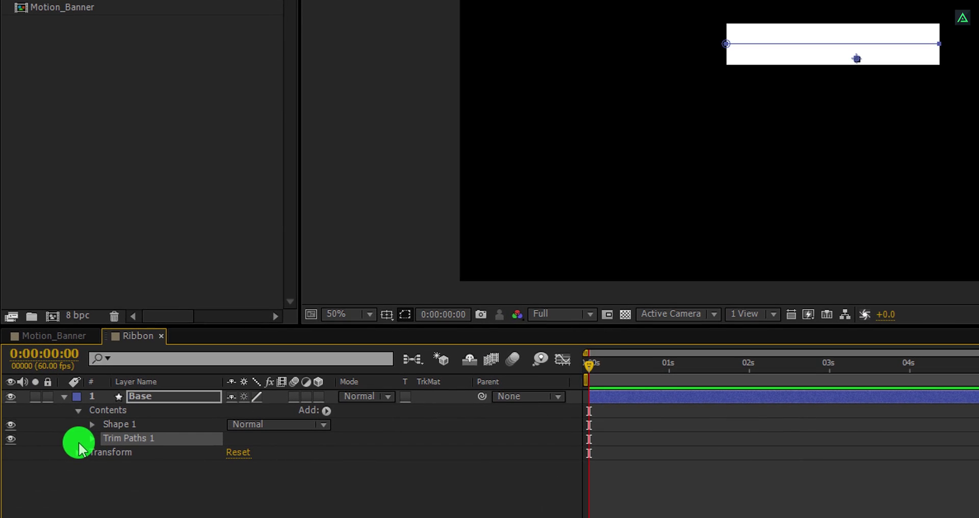
Step: Keyframe the Trim Paths End of Base at 0% at 0:00:00:00 and 100% at 0:00:00:30, and check the reveal
click(93, 439)
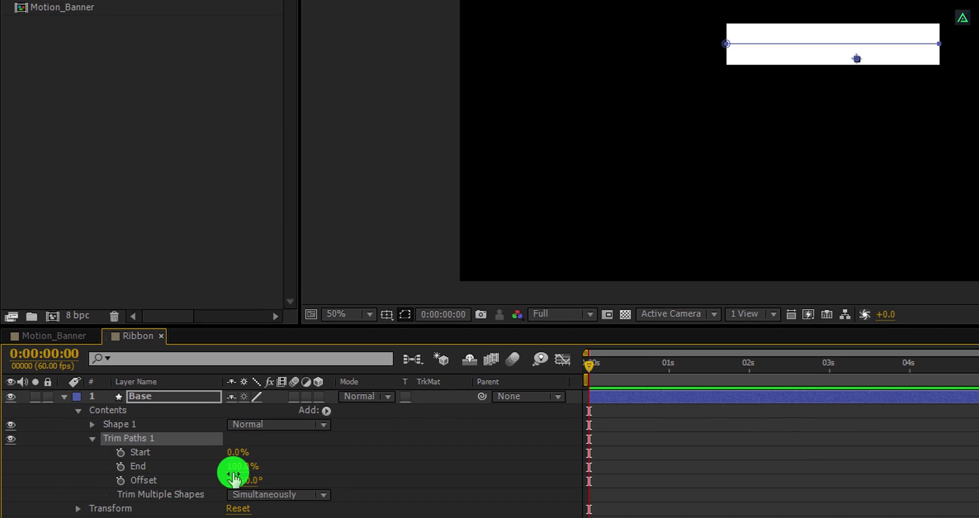
drag(236, 473, 142, 478)
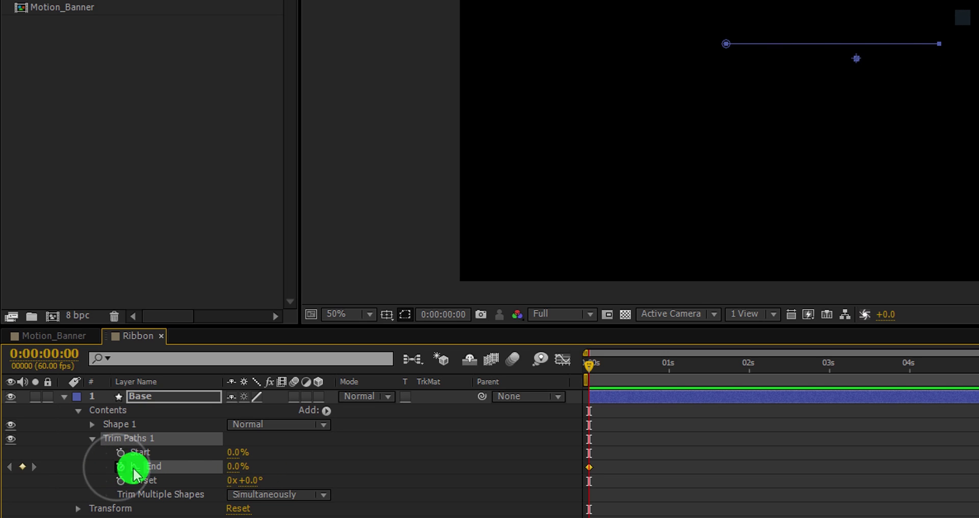
click(635, 372)
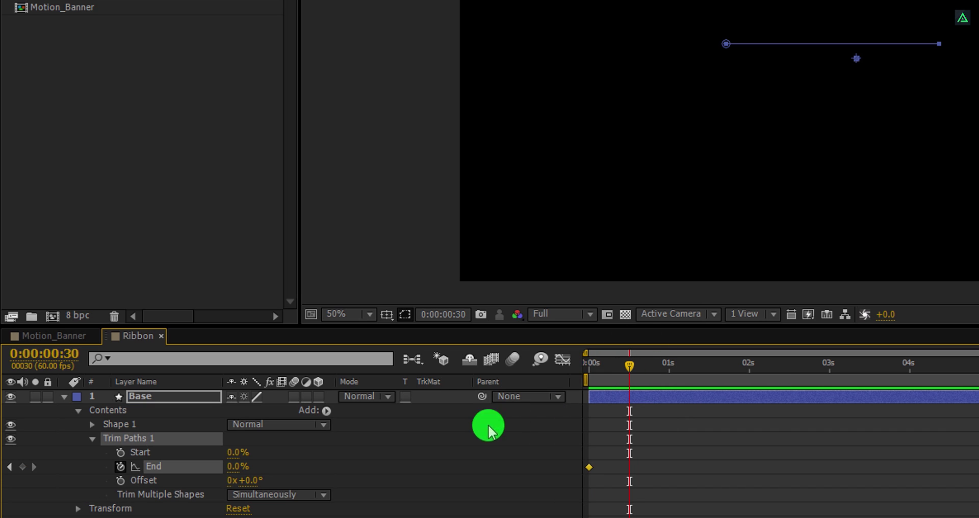
drag(236, 466, 350, 463)
key(space)
drag(605, 370, 637, 392)
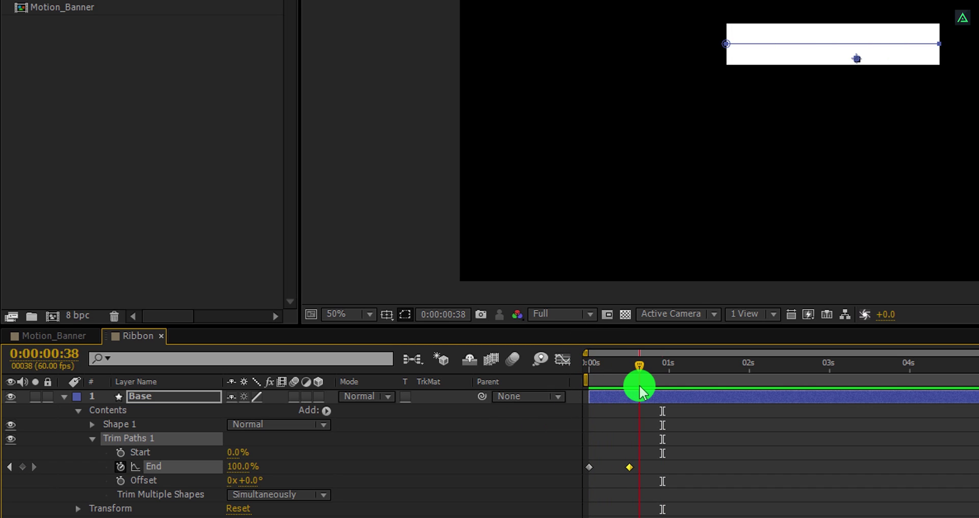
Step: Duplicate the Base layer and move the copy straight up until a small gap separates it from the original bar
click(173, 395)
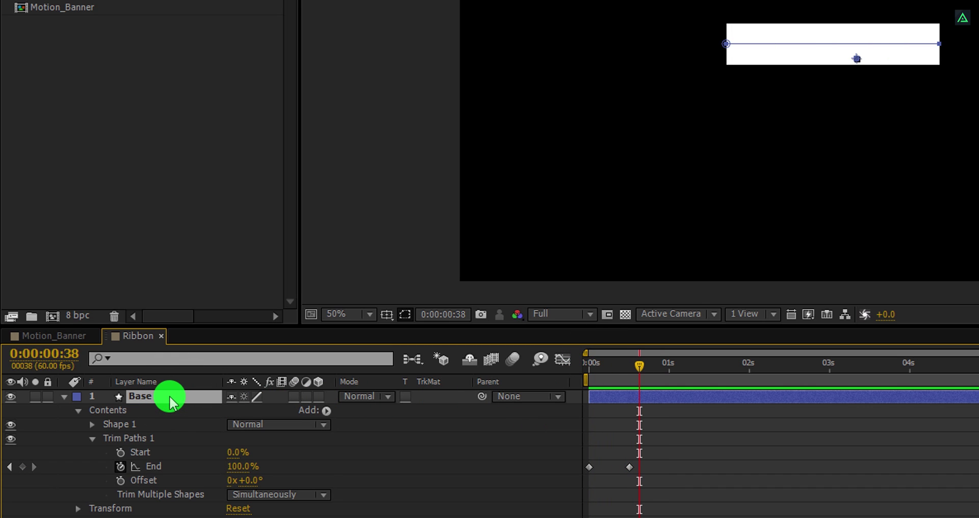
key(ctrl+d)
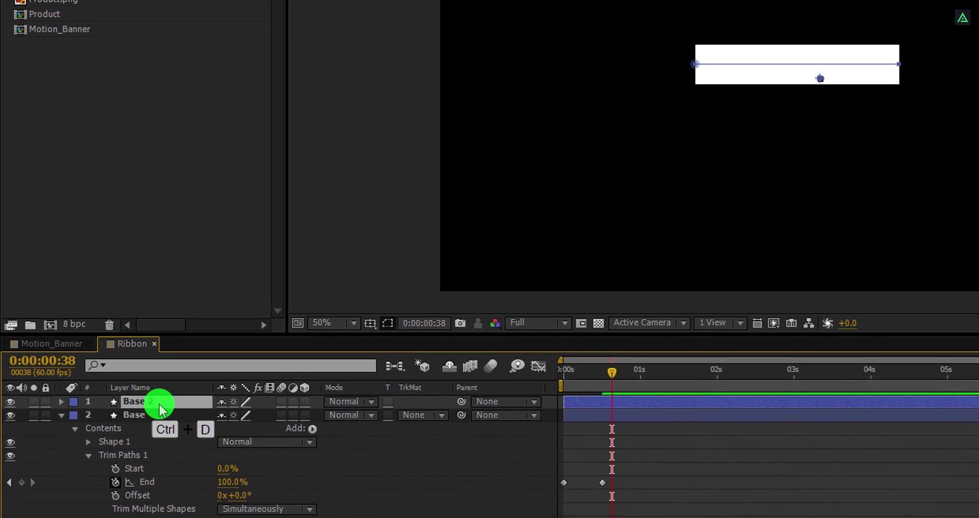
key(shift+Up)
key(shift+Up)
key(shift+Up)
key(shift+Up)
key(shift+Up)
key(shift+Up)
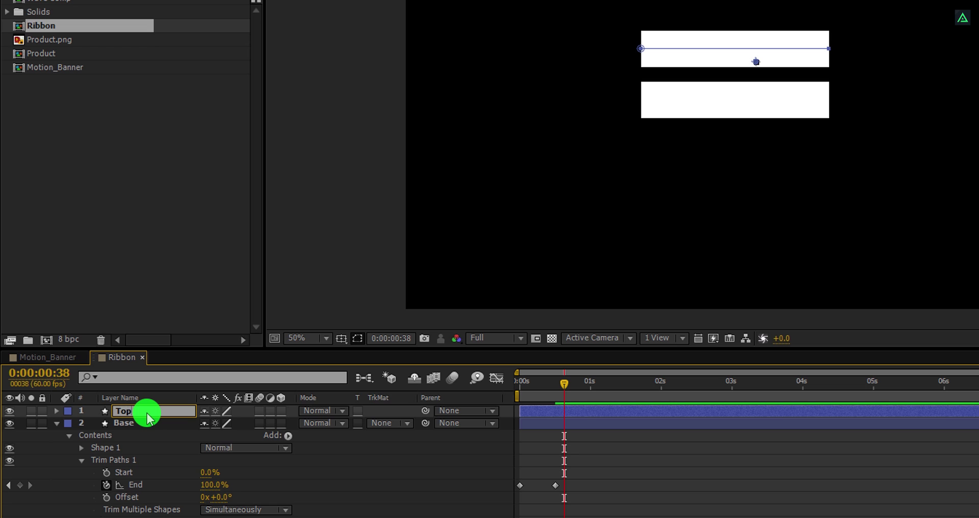
Step: Finish naming the duplicated bar's layer Top and nudge it further straight up to widen the gap above the Base bar
click(57, 423)
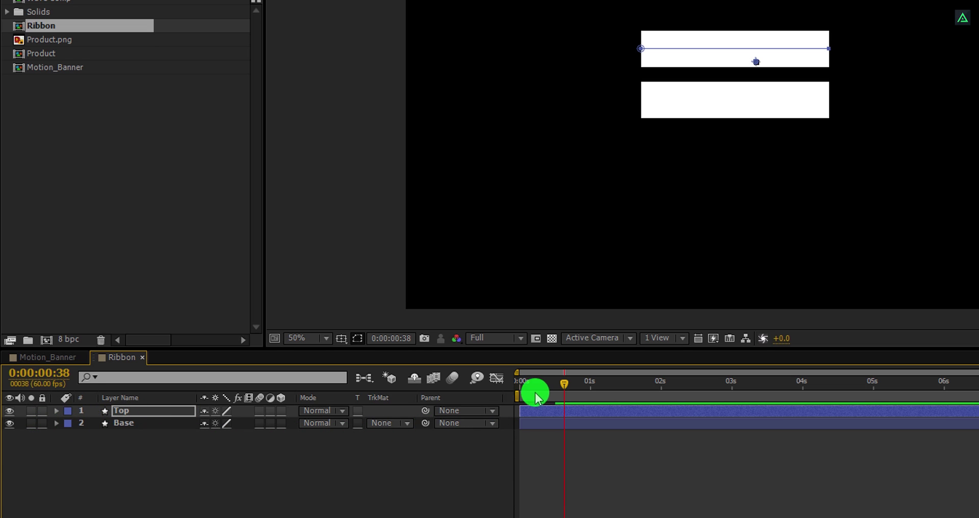
drag(535, 386, 587, 399)
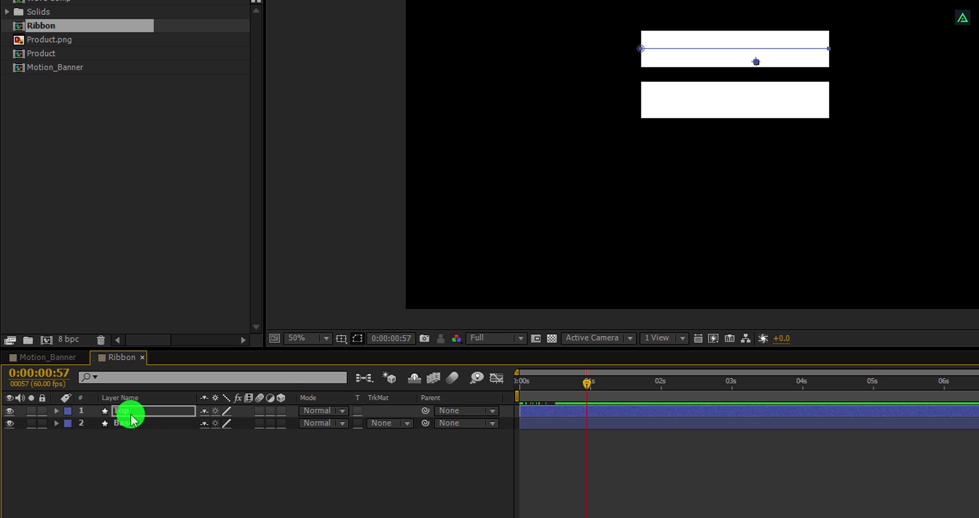
key(shift+Up)
key(shift+Up)
key(shift+Up)
key(shift+Up)
key(shift+Up)
key(shift+Up)
click(178, 387)
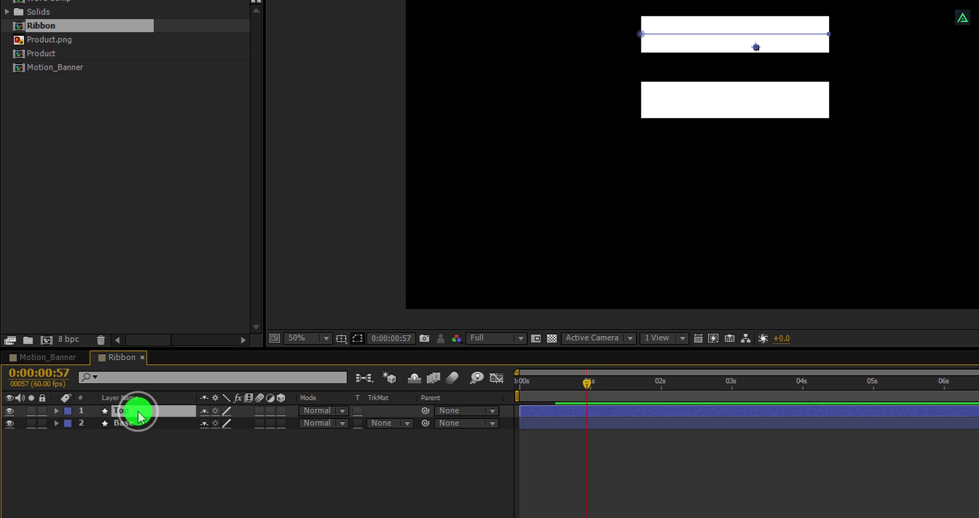
Step: Duplicate Top as a layer named Middle, place it below Base, and set its stroke color to gray 797979
key(ctrl+d)
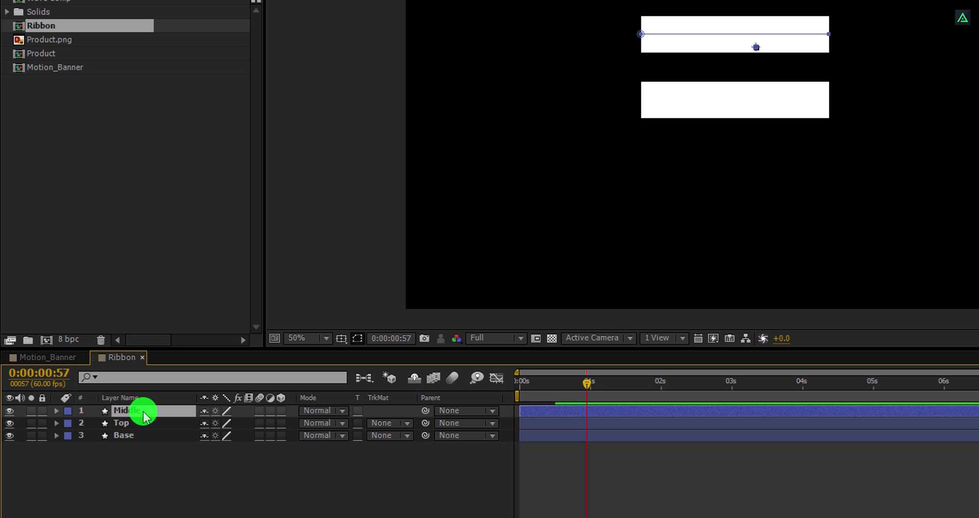
drag(143, 416, 144, 454)
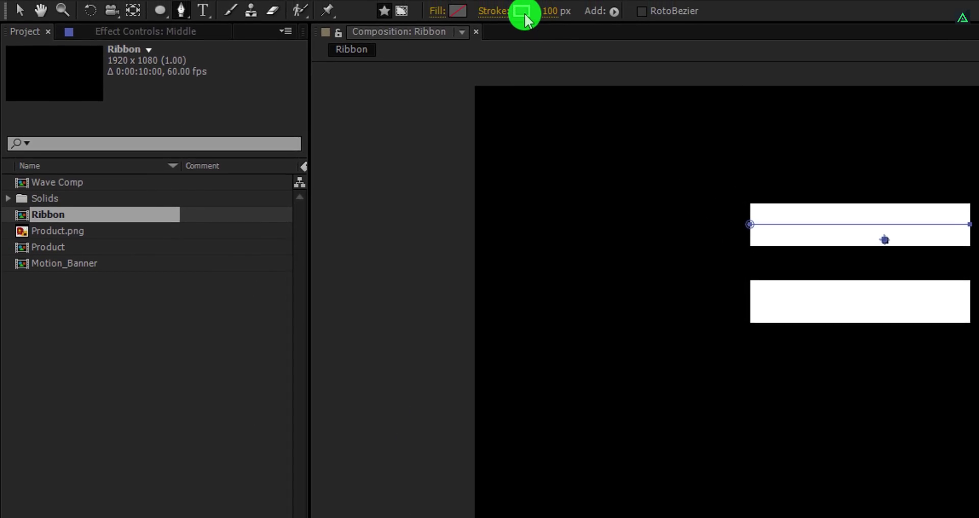
click(522, 16)
mouse_move(503, 89)
mouse_down()
mouse_move(443, 115)
mouse_move(408, 160)
mouse_move(400, 194)
mouse_up()
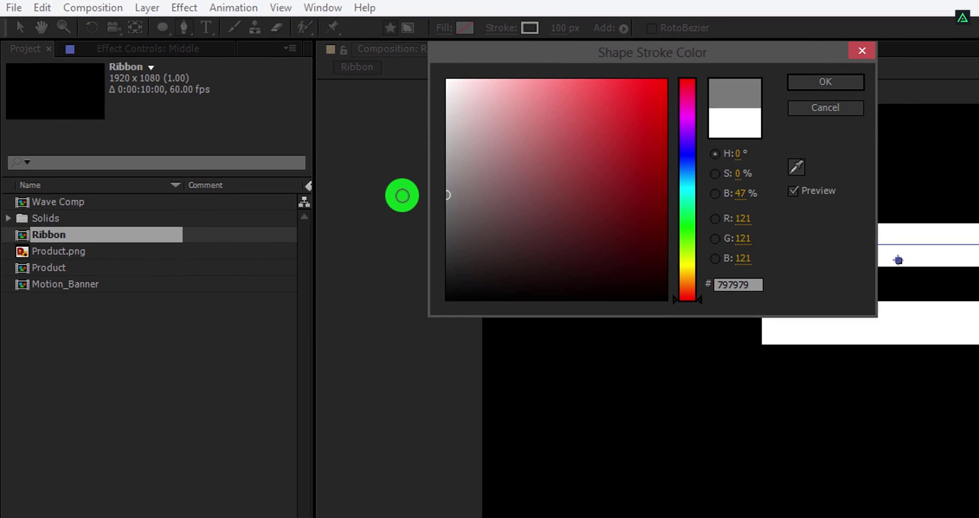
click(807, 81)
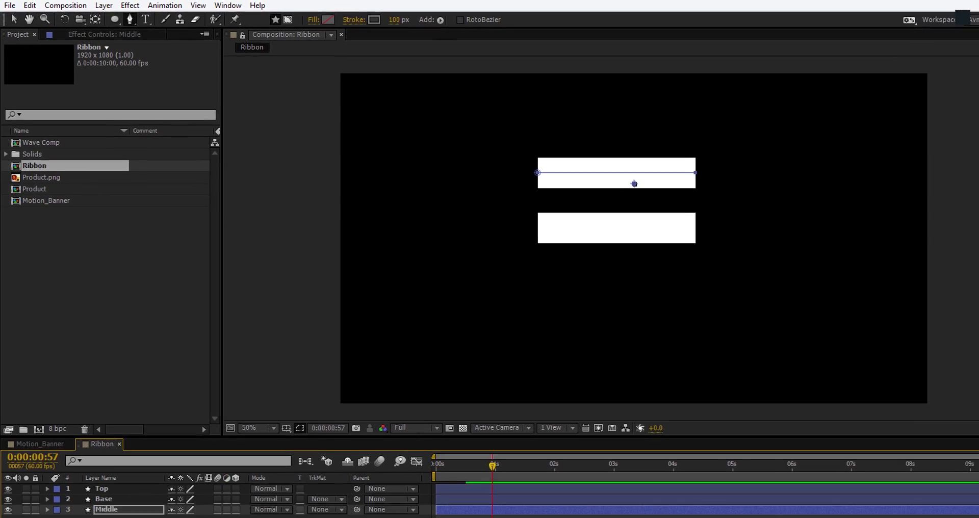
Step: Create a full-composition solid in dark gray 2D2D2D and place it below all the ribbon layers as a background
right_click(144, 492)
mouse_move(232, 371)
click(305, 402)
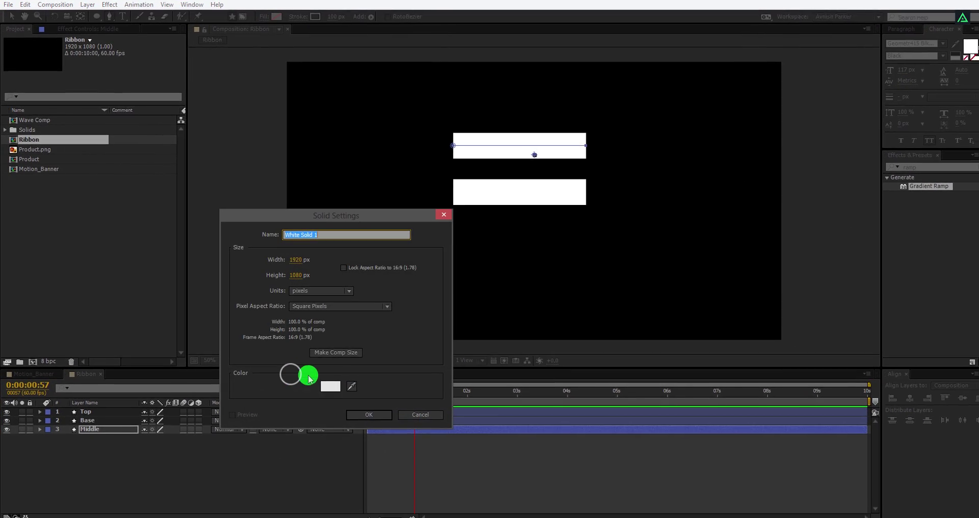
click(325, 382)
click(341, 92)
drag(392, 81, 248, 153)
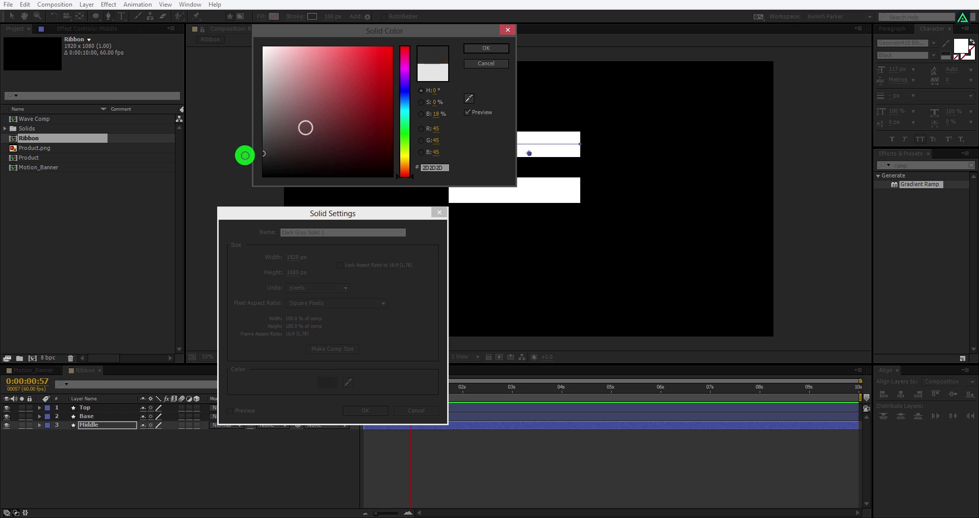
click(486, 48)
click(365, 410)
click(123, 427)
drag(124, 427, 123, 443)
click(109, 427)
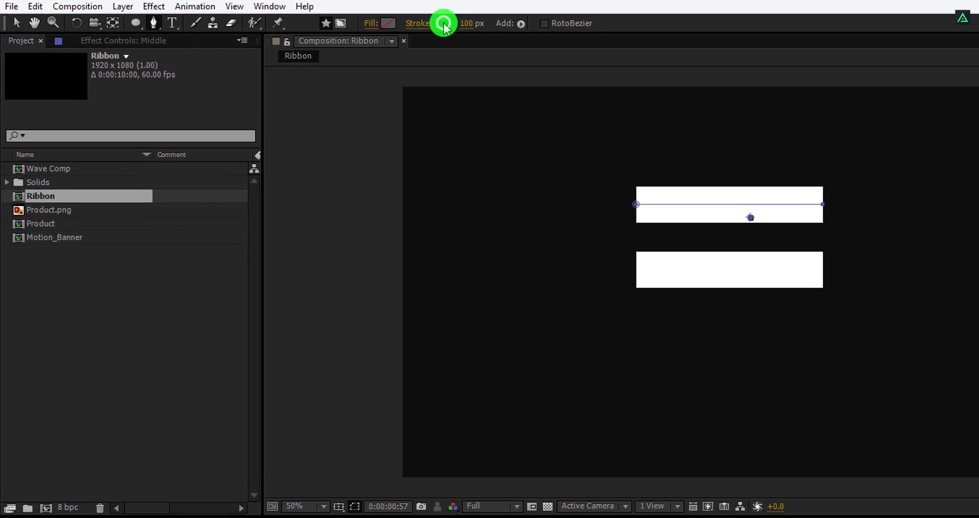
click(327, 17)
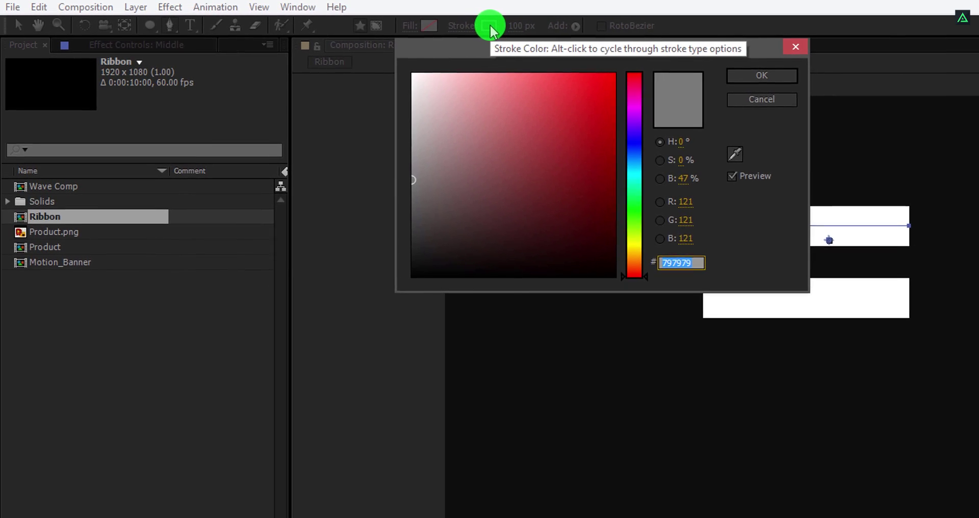
click(714, 97)
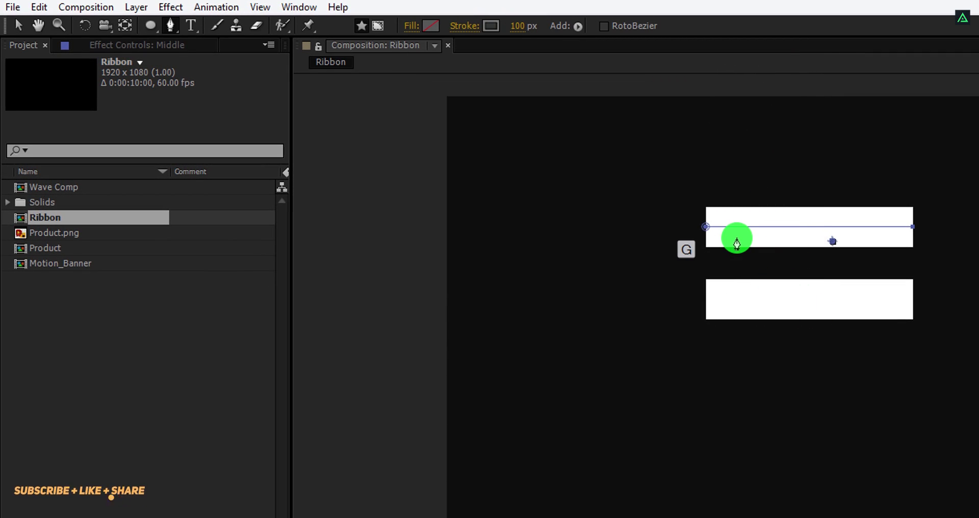
Step: Move the right end point of Middle's line down into the Base bar, aligning the gray band with that bar's upper-right corner
click(168, 31)
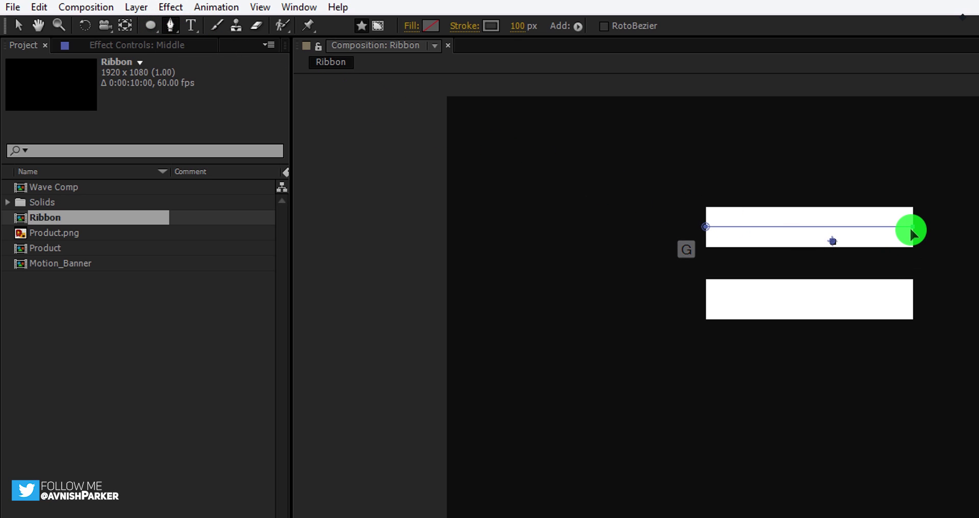
mouse_move(912, 228)
mouse_down()
mouse_move(904, 298)
mouse_move(910, 290)
mouse_up()
key(period)
key(period)
key(space)
drag(680, 465, 877, 328)
click(798, 419)
drag(787, 421, 791, 408)
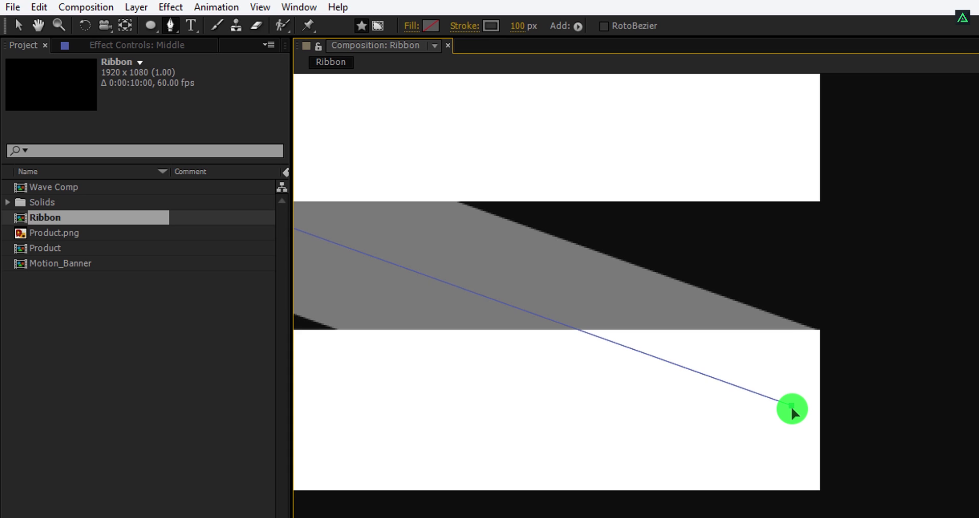
Step: Move the left end point of Middle's line slightly inward so the gray band meets the Top bar's lower-left corner
key(space)
key(period)
drag(544, 314, 945, 371)
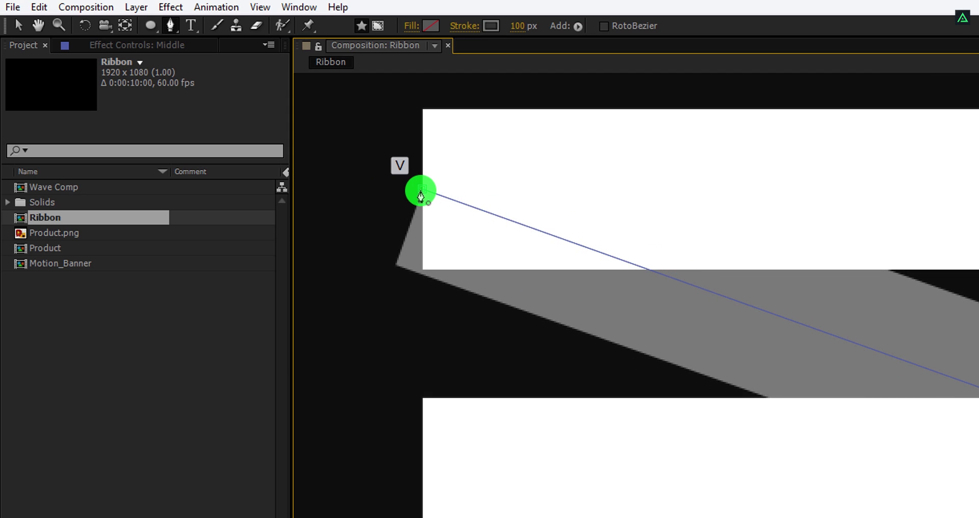
key(v)
drag(422, 191, 449, 197)
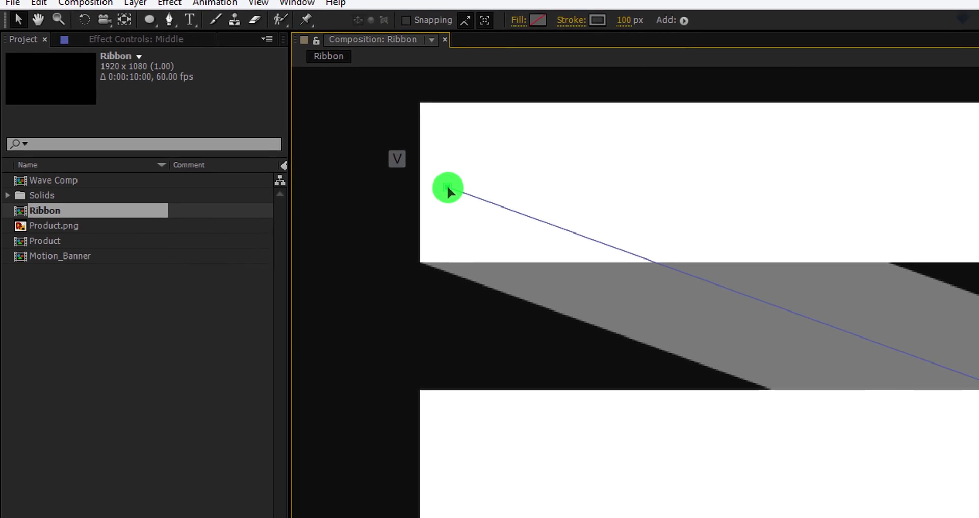
scroll(706, 173, down, 1)
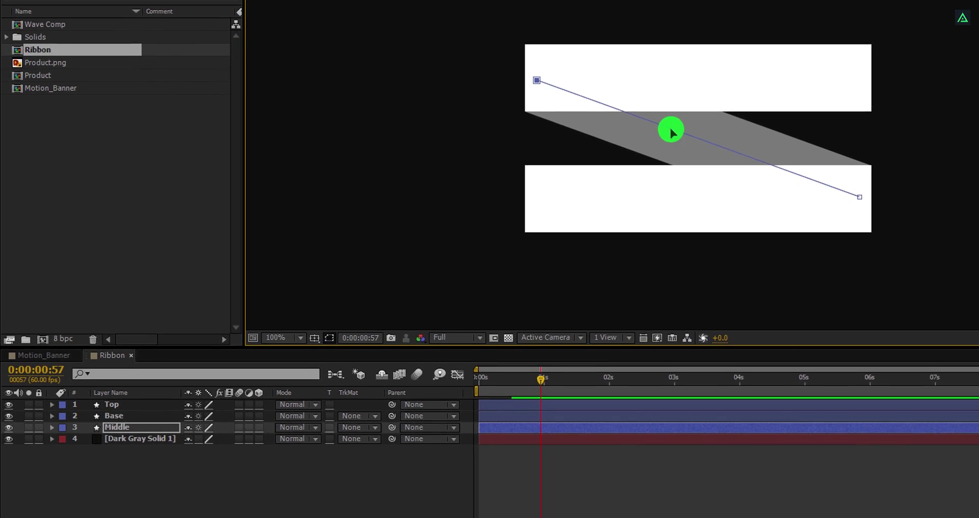
Step: Remove the End keyframes from Middle's Trim Paths and set its Start to 100%
drag(477, 358, 504, 358)
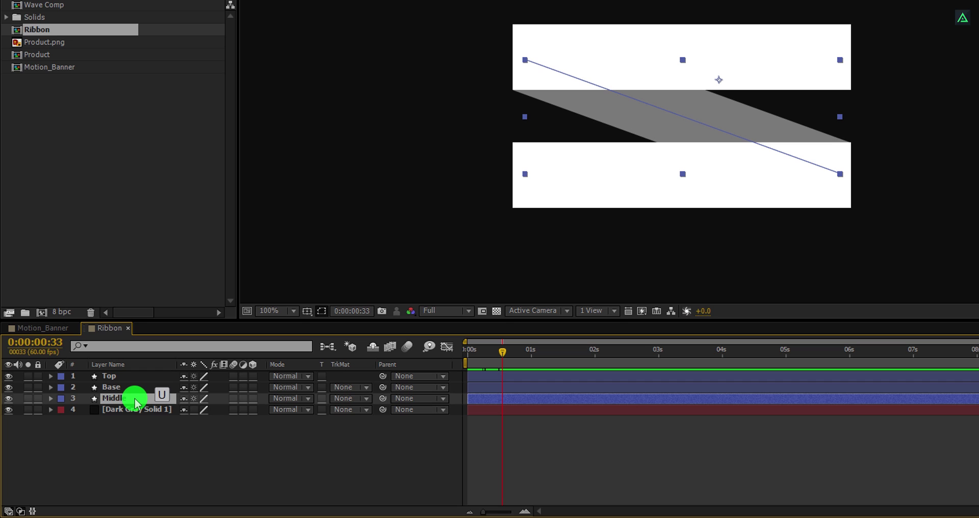
key(u)
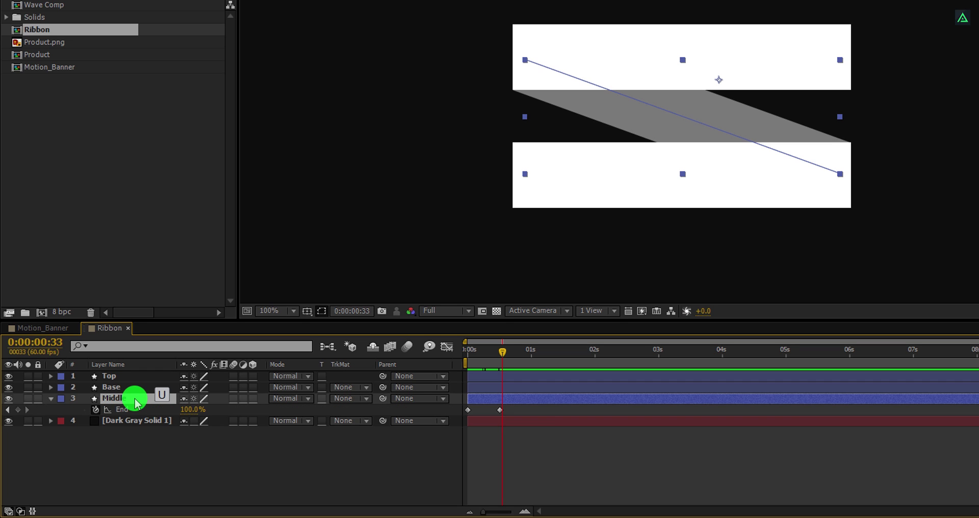
click(50, 400)
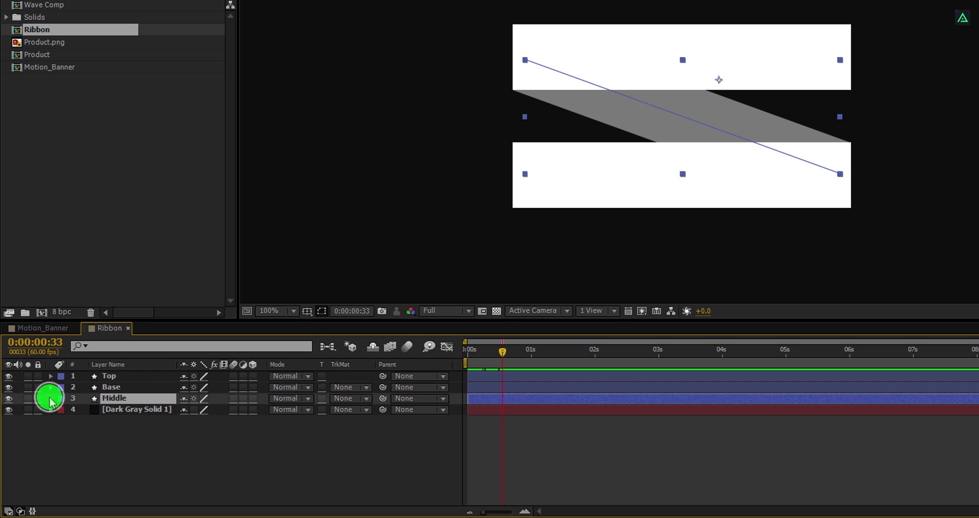
click(50, 399)
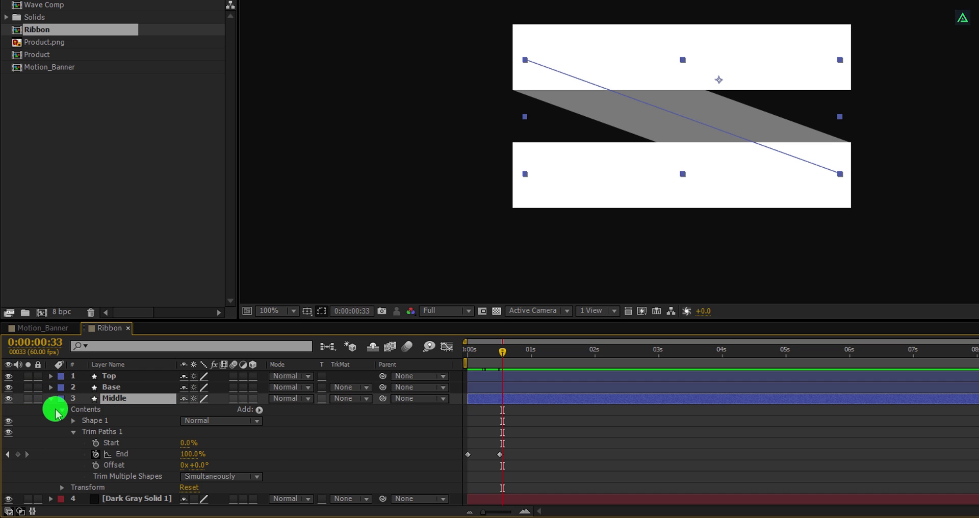
click(94, 454)
drag(184, 443, 257, 442)
Step: Keyframe Middle's Trim Paths Start at 100% at 0:00:00:30, matching Base's last keyframe, and at 0% at 0:00:00:59
drag(475, 353, 505, 361)
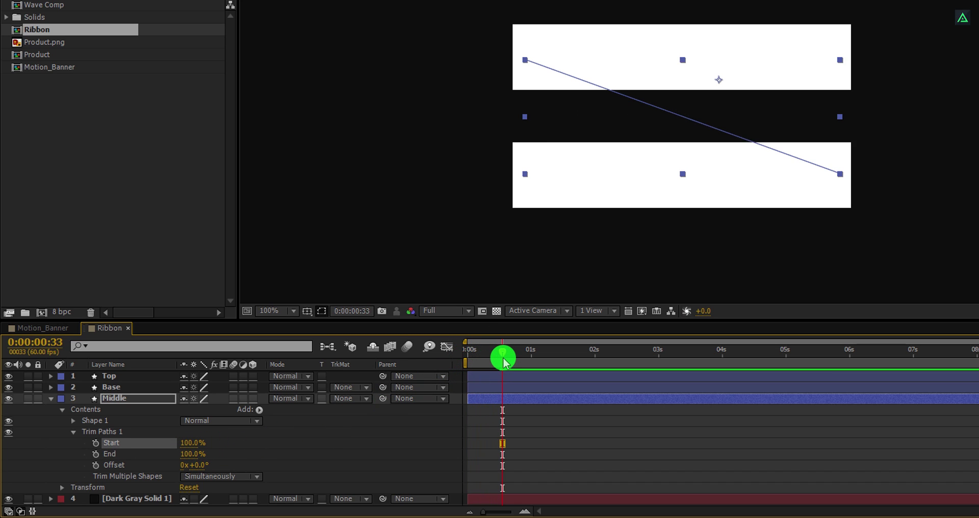
click(491, 388)
key(u)
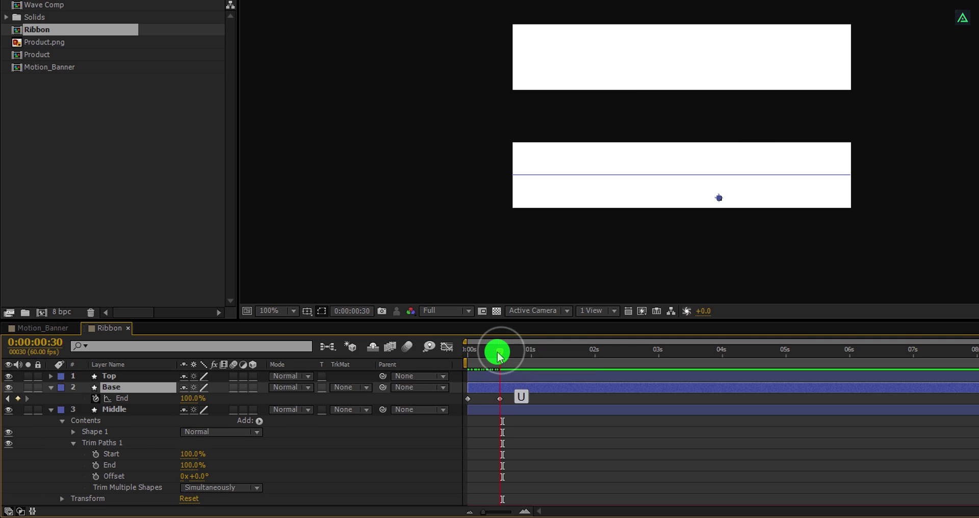
click(491, 415)
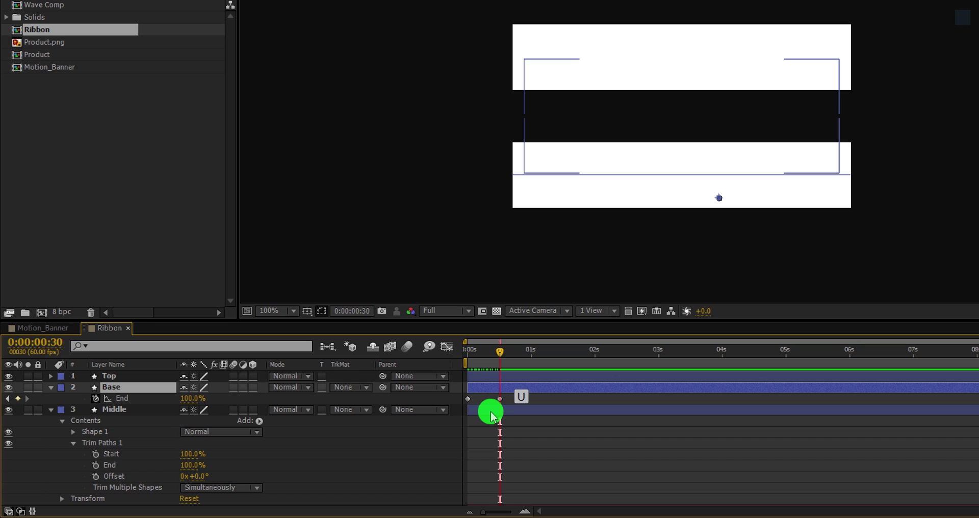
click(491, 413)
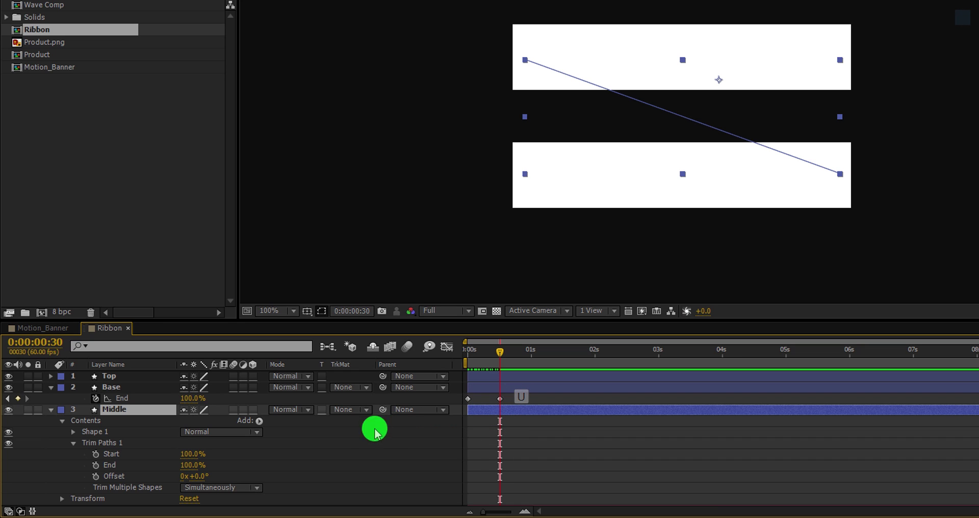
click(96, 454)
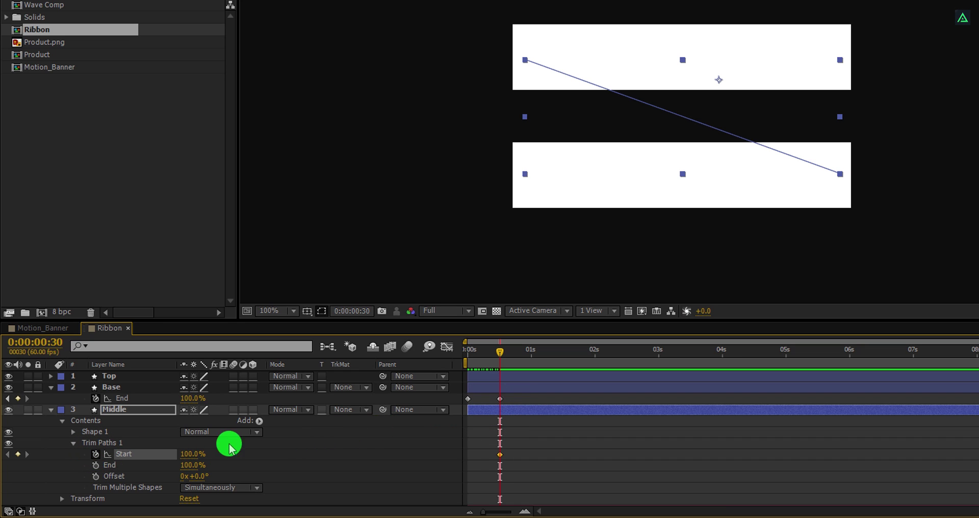
click(530, 356)
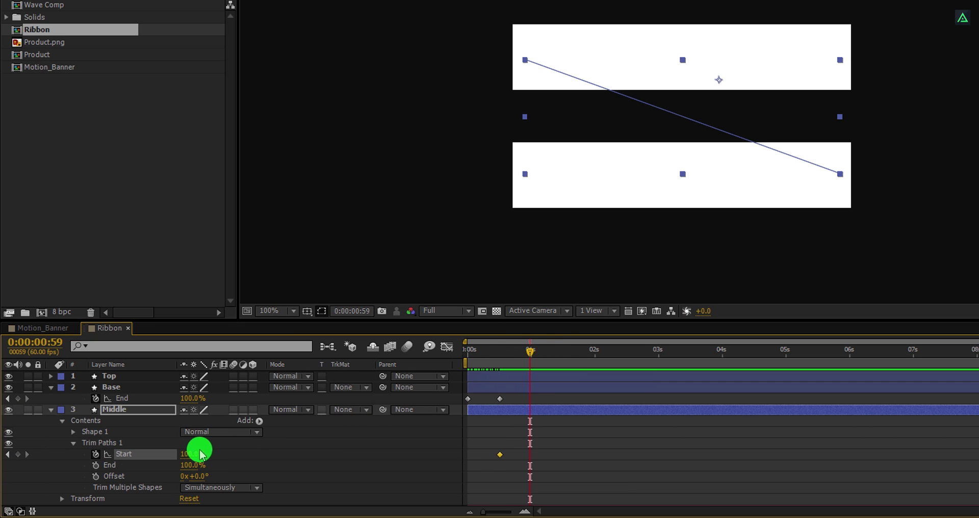
drag(192, 455, 134, 461)
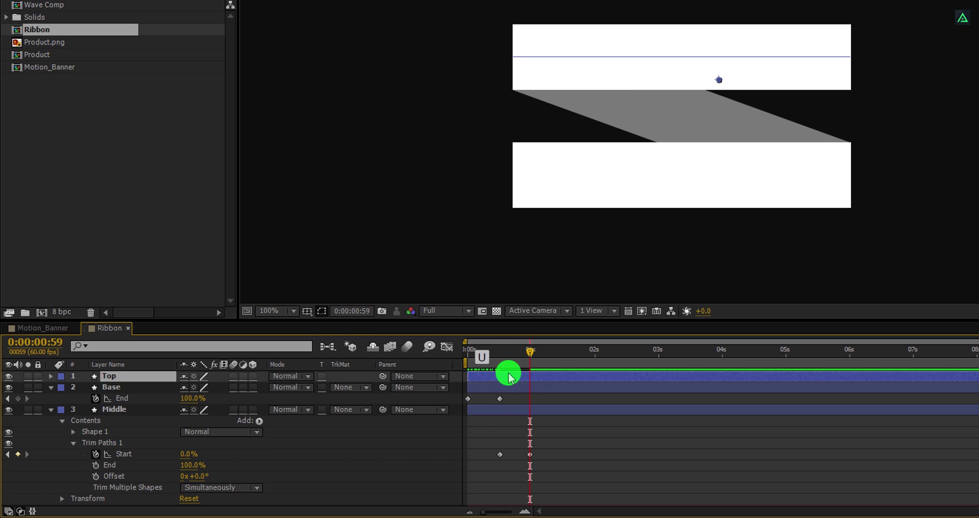
Step: Shift the Top layer with its End keyframes to begin at 0:00:00:59 and preview the ribbon animation
key(u)
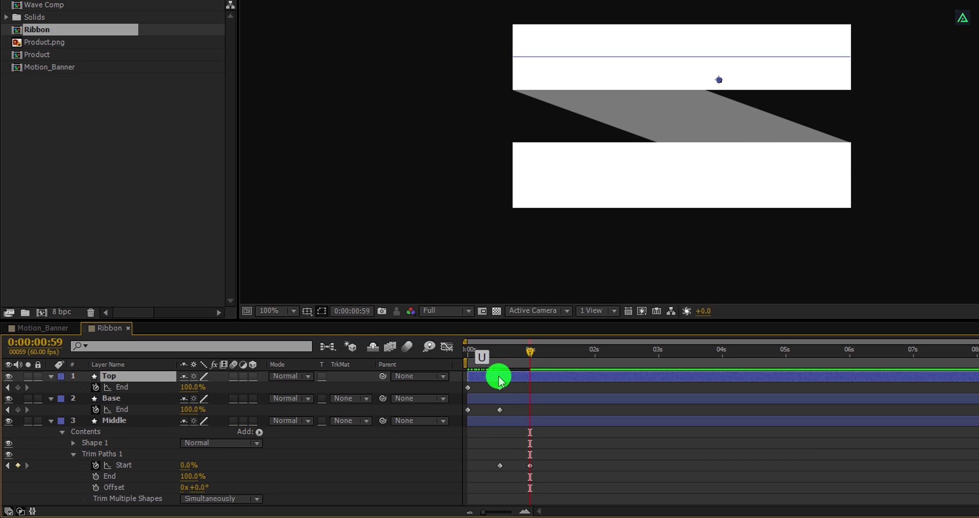
drag(502, 383, 555, 387)
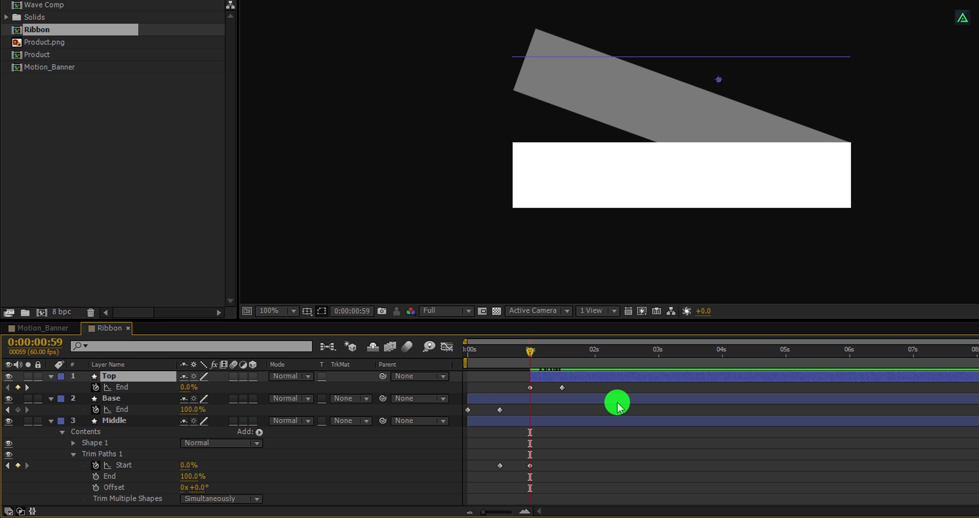
key(space)
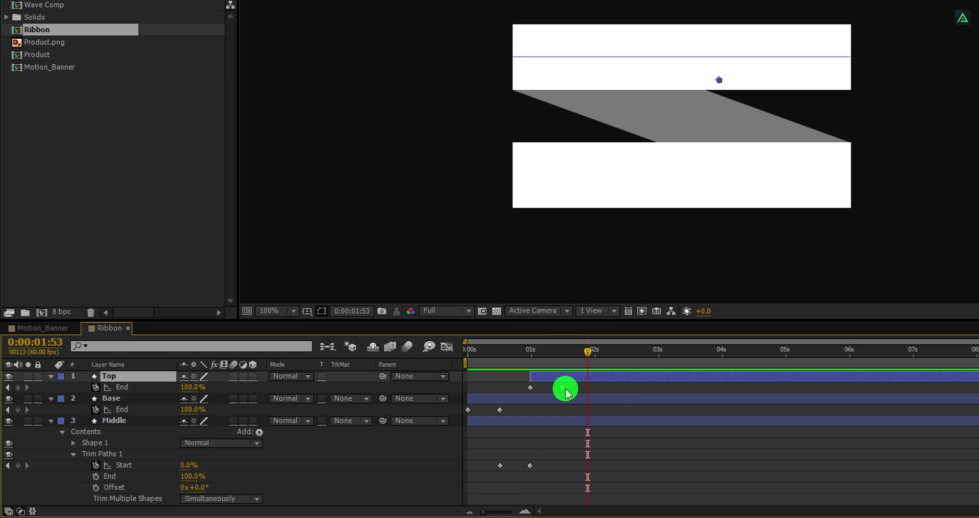
Step: Apply Easy Ease to all Trim Paths keyframes of the Top, Base and Middle layers
drag(575, 388, 462, 481)
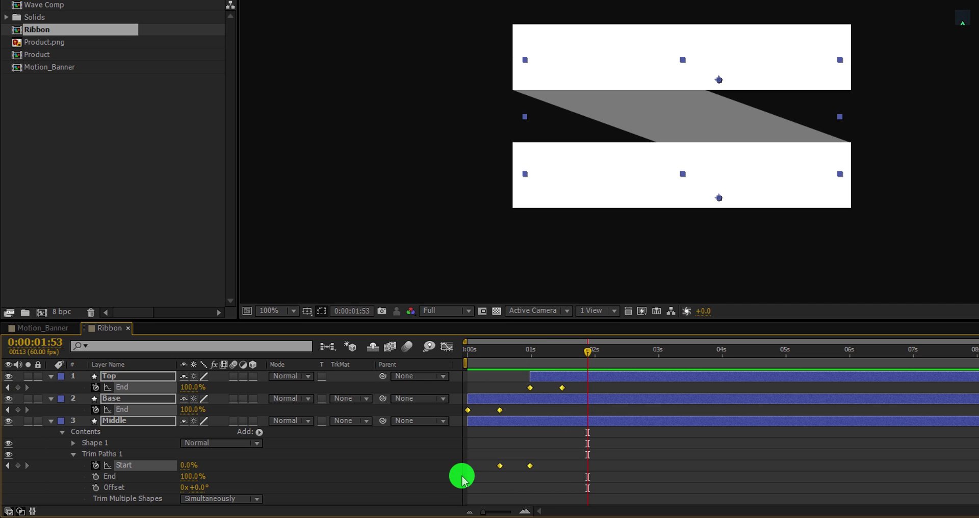
right_click(500, 468)
mouse_move(579, 456)
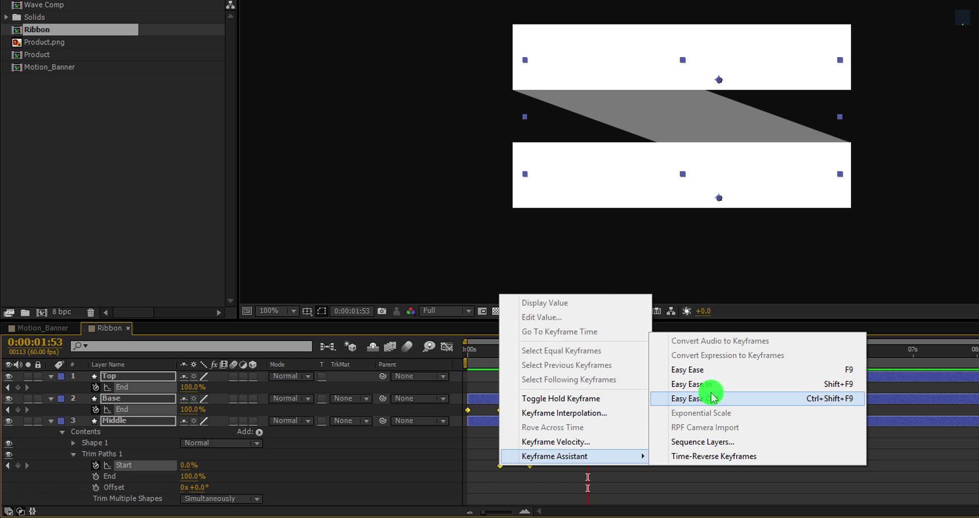
click(714, 371)
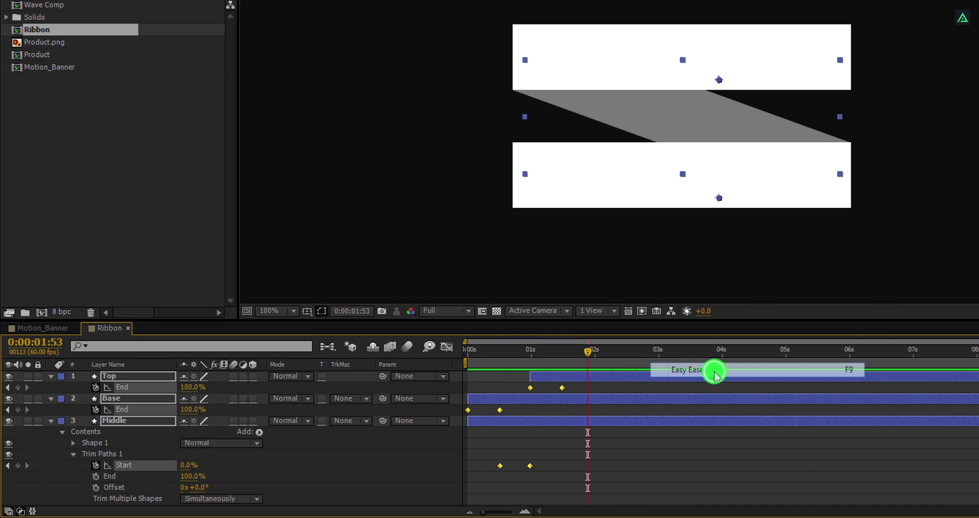
click(557, 440)
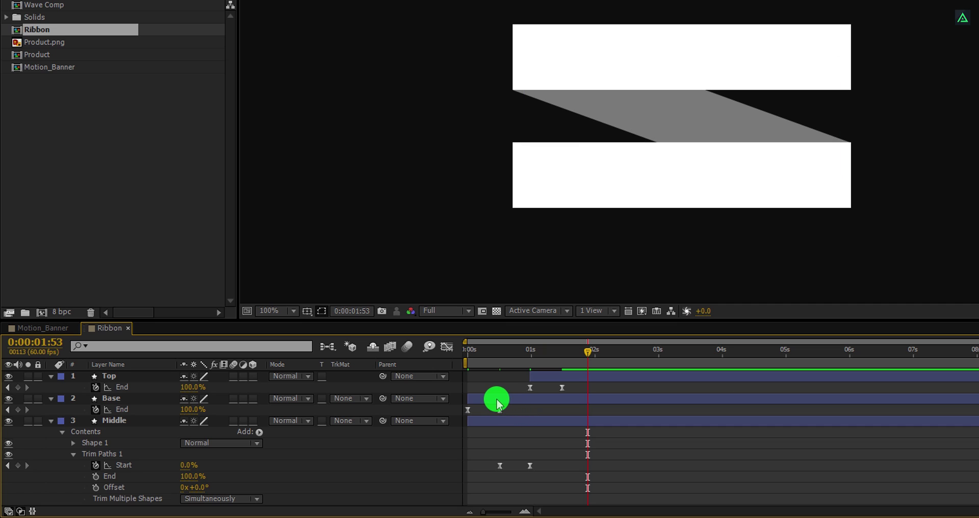
Step: Collapse the Middle layer so that it shows only its keyframed Start property
click(497, 400)
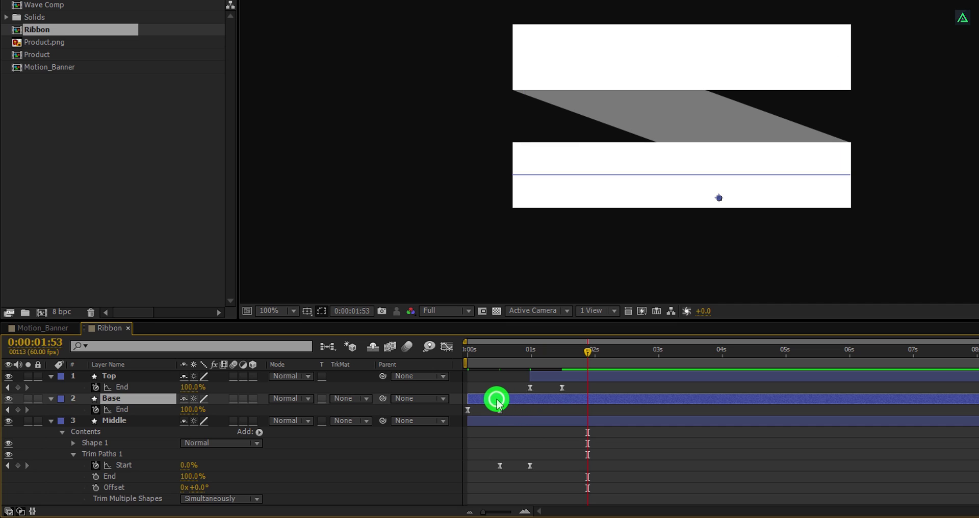
click(161, 422)
key(u)
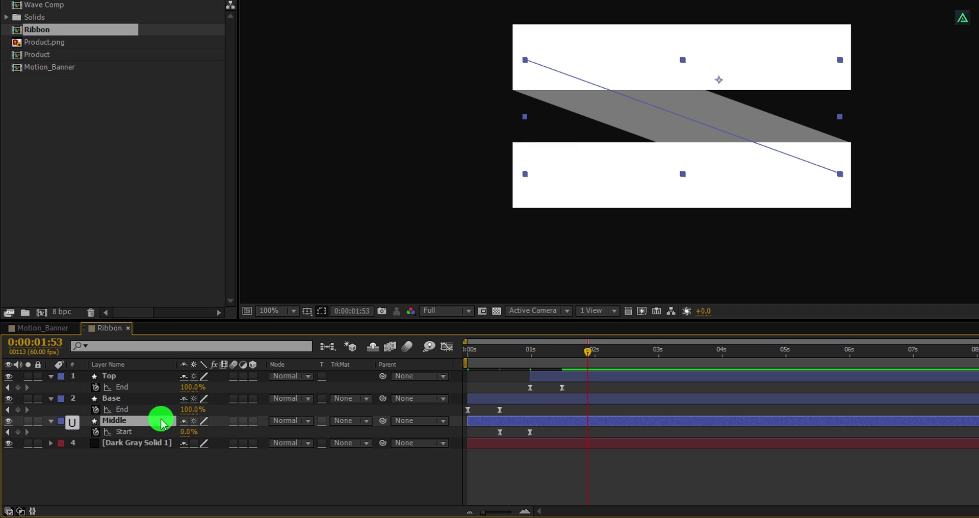
Step: Reshape the speed graph of Base's End keyframes into a sharp peak near the last keyframe, and scrub the result
click(149, 401)
click(468, 411)
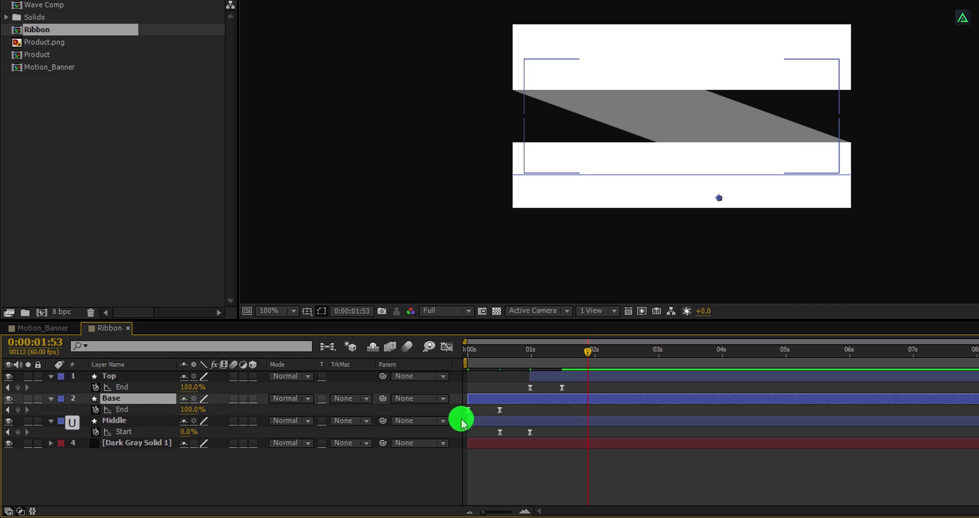
click(447, 351)
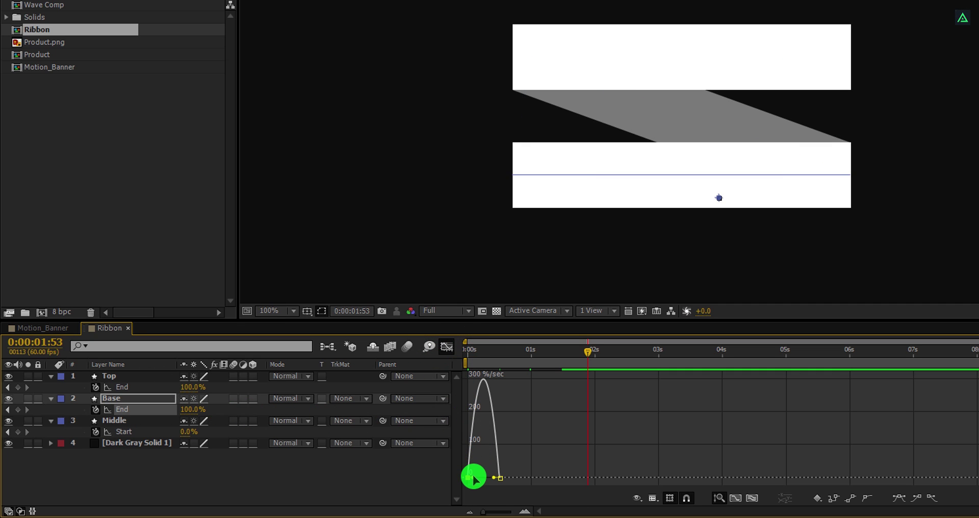
drag(474, 479, 498, 471)
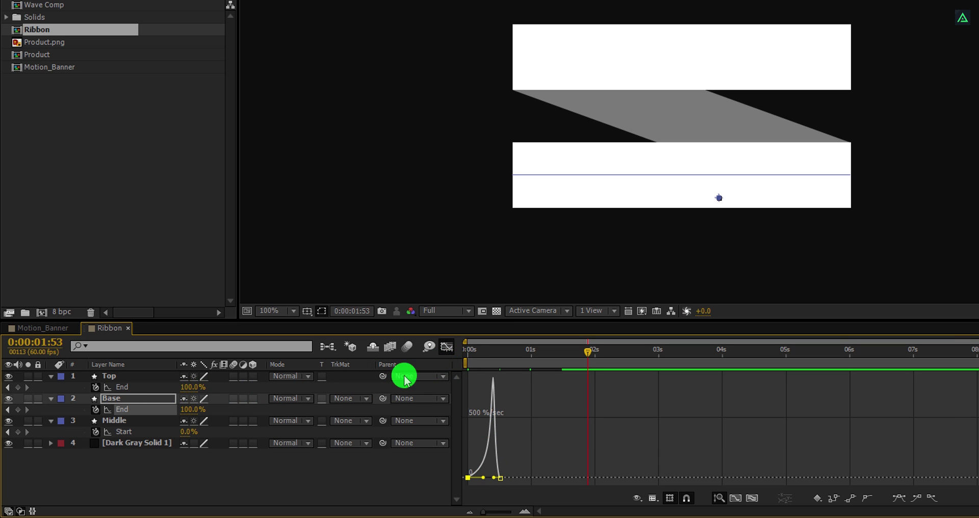
drag(468, 350, 513, 366)
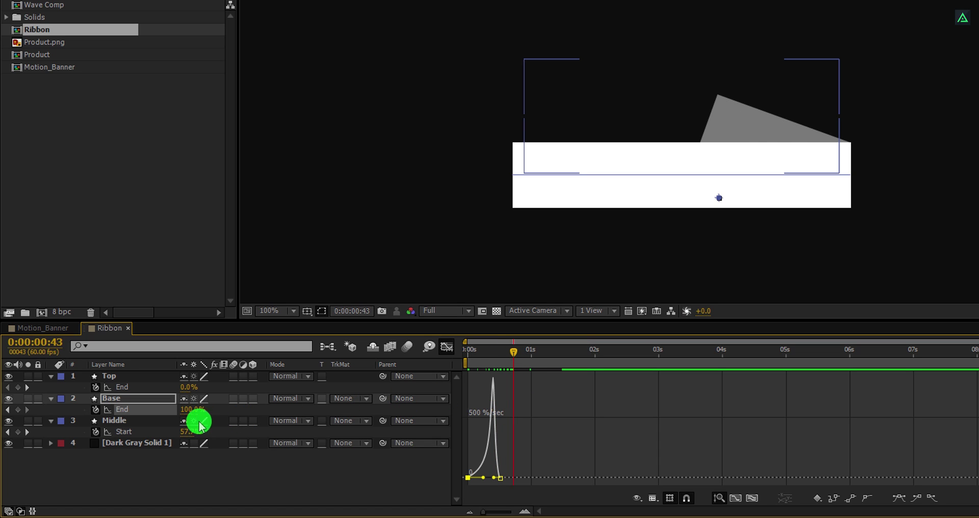
Step: Reshape the speed graph of Middle's Start keyframes into a narrow peak midway between them, and scrub the result
click(151, 422)
click(142, 432)
drag(498, 351, 518, 377)
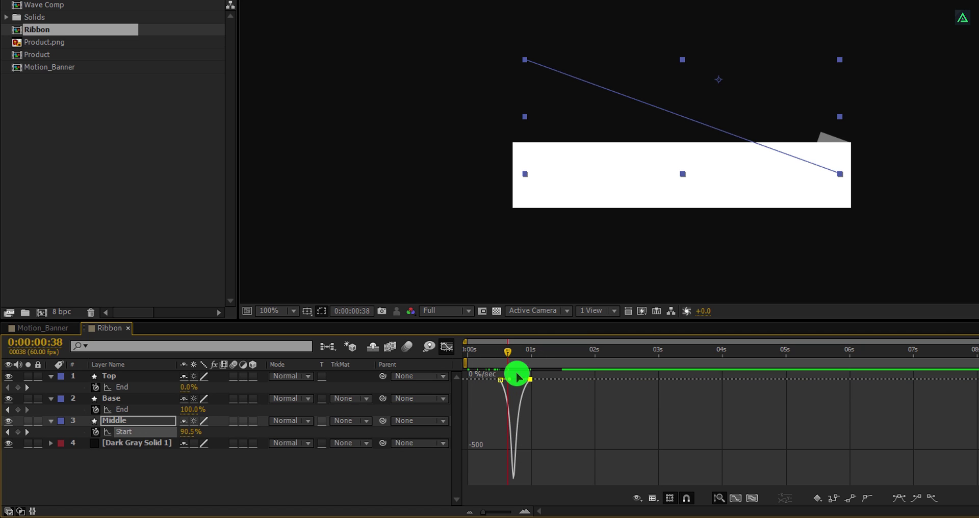
Step: Reshape the speed graph of Top's End keyframes to peak at the first keyframe, close the graph view and preview the ribbon
click(137, 389)
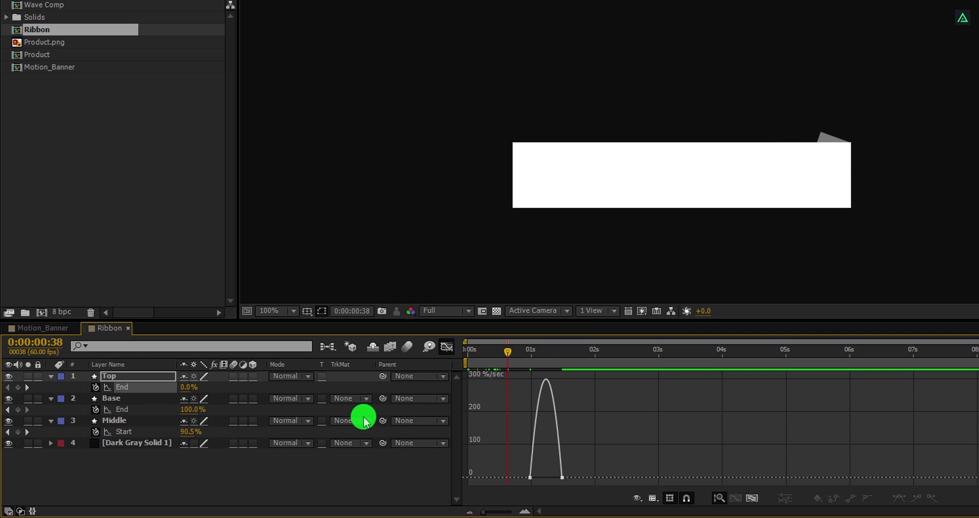
drag(510, 352, 532, 357)
drag(532, 477, 552, 459)
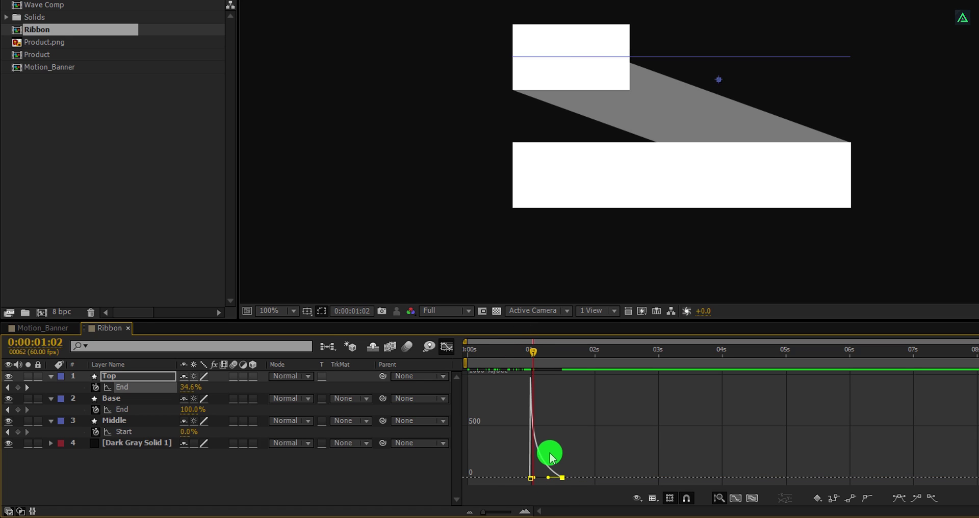
click(447, 349)
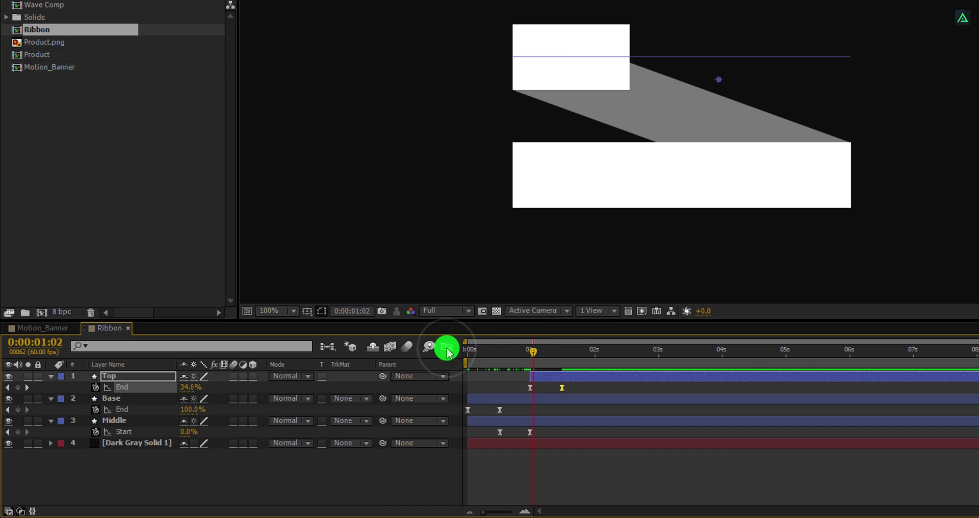
click(418, 466)
key(KP_0)
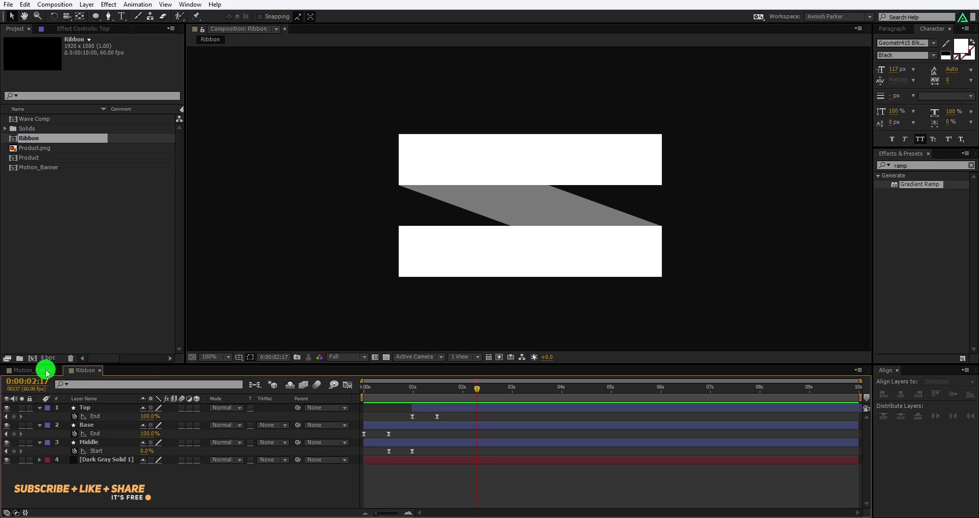
Step: Set the Top layer's stroke color to red EB1D3A
click(86, 408)
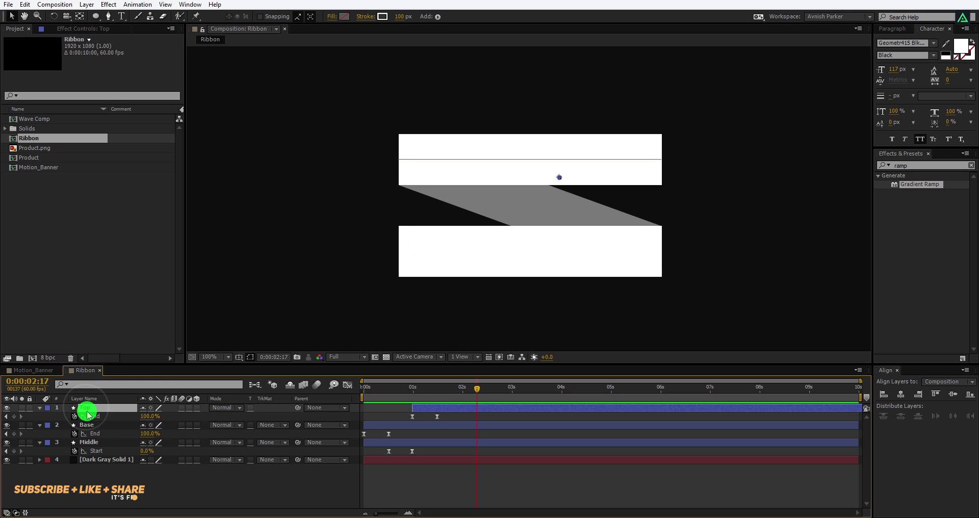
click(381, 16)
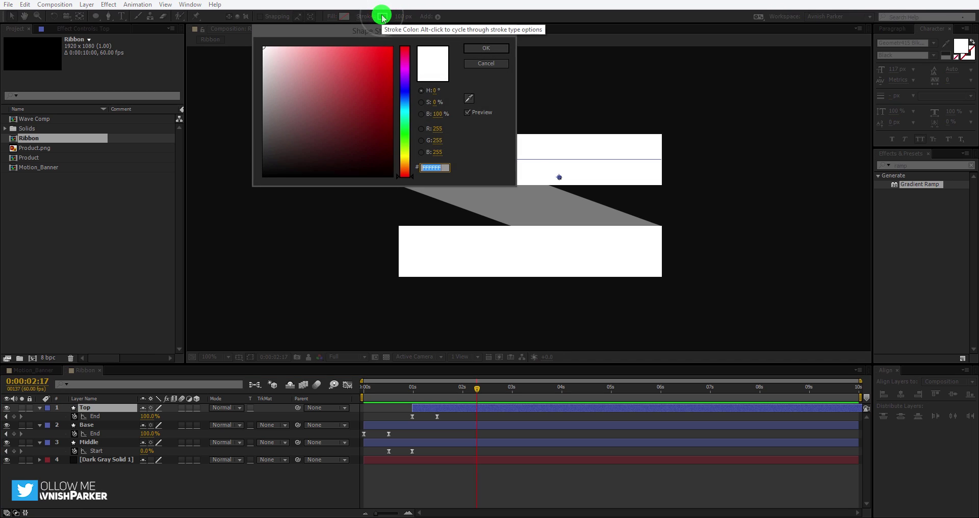
click(388, 48)
click(405, 52)
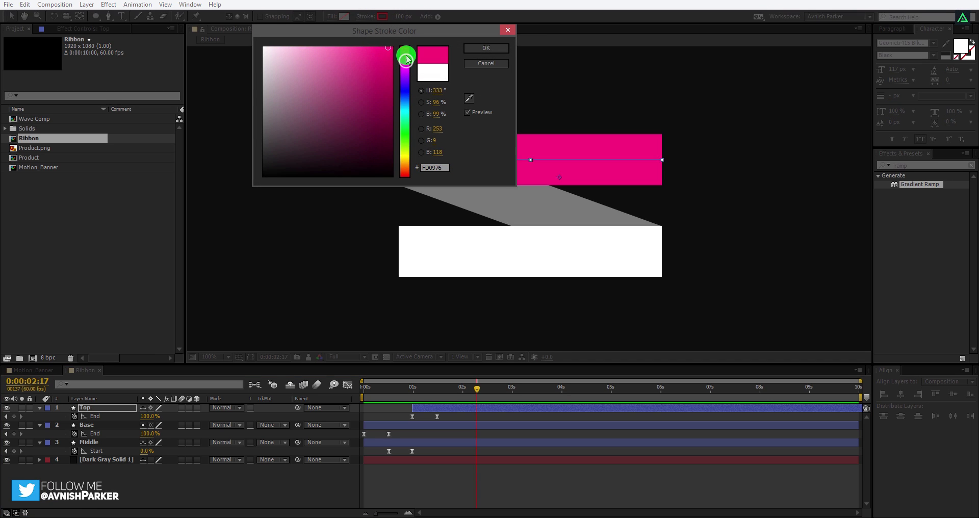
click(377, 57)
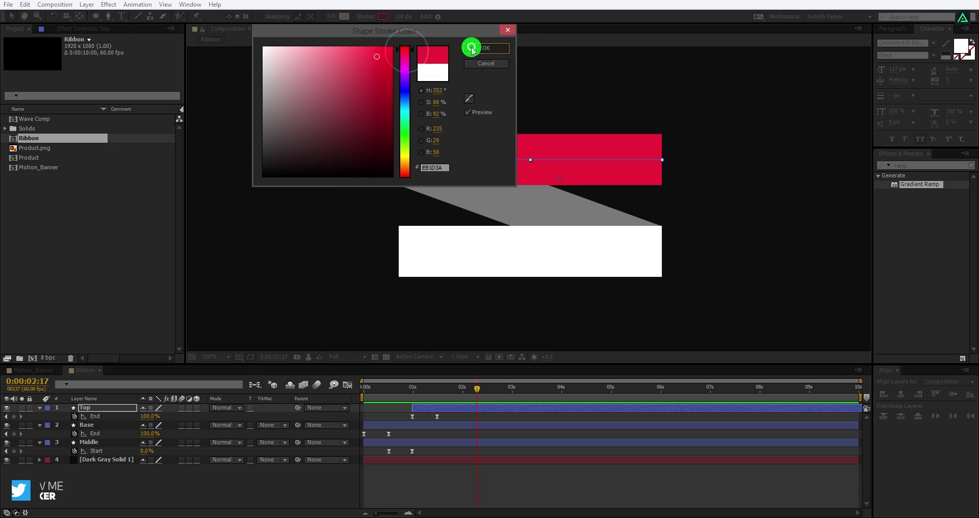
click(473, 47)
Step: Match the Base layer's stroke color to the red of the Top strip by sampling it
click(105, 427)
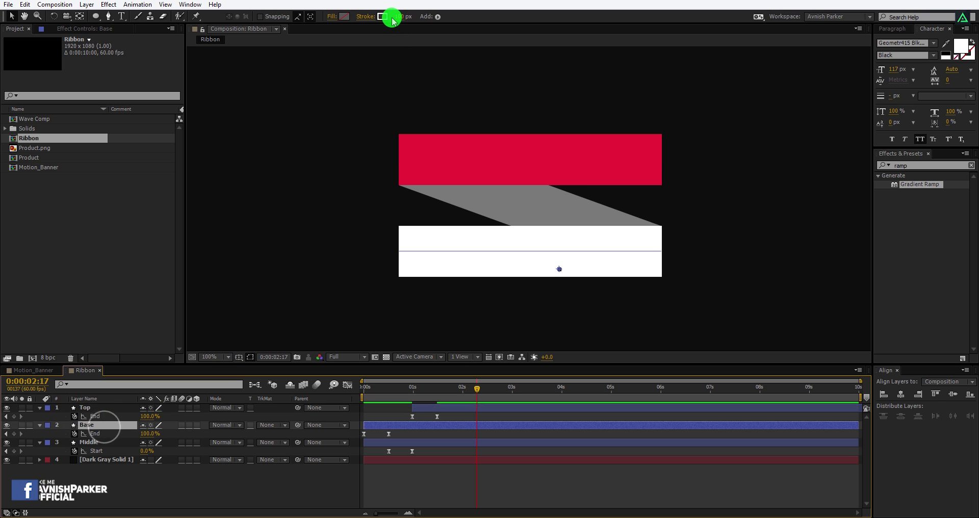
click(383, 16)
click(530, 156)
click(484, 50)
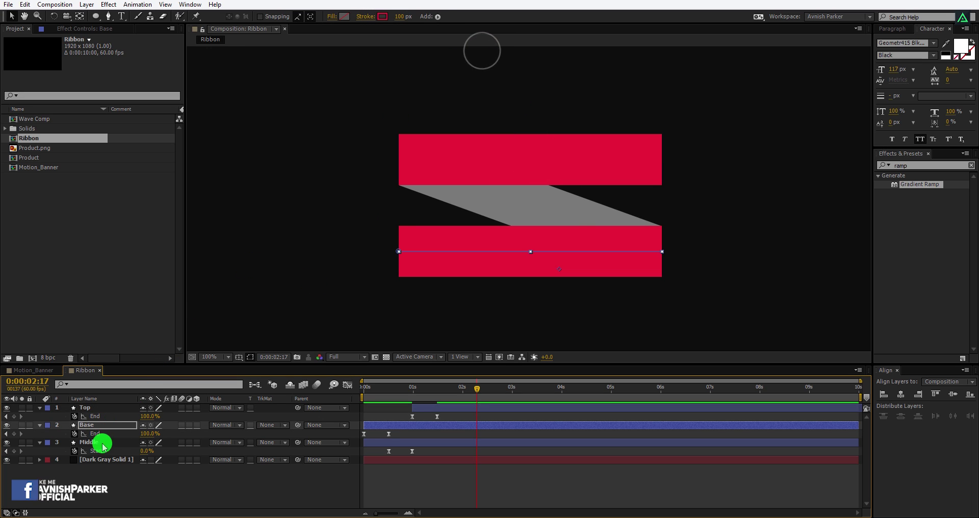
Step: Sample the Top strip's red for the Middle layer's stroke and darken it to a deep red
click(101, 443)
click(381, 16)
click(468, 97)
click(538, 142)
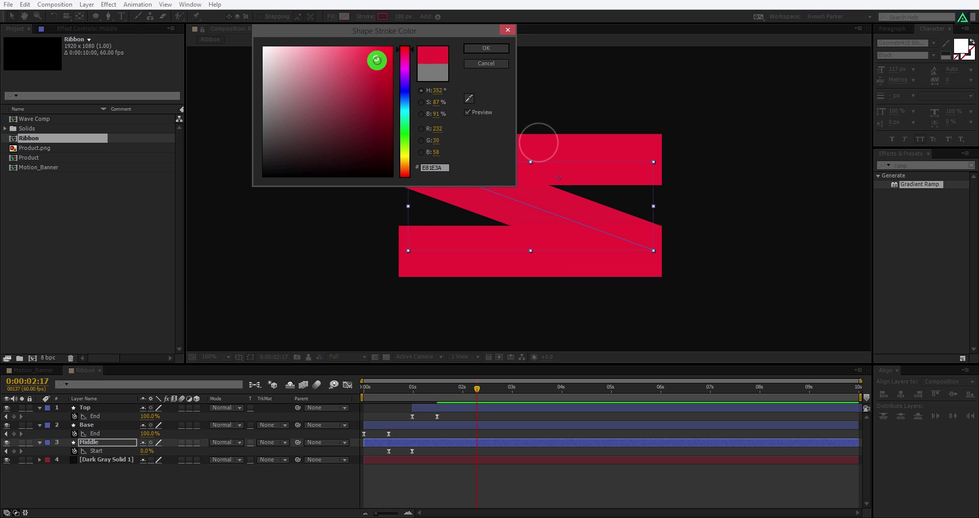
drag(376, 57, 382, 102)
click(470, 49)
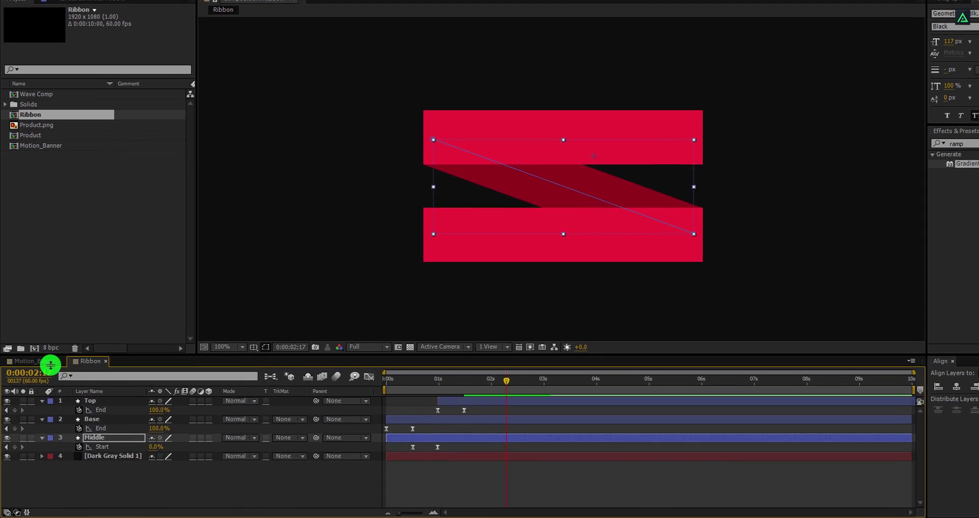
Step: Add the Ribbon comp as the top layer of Motion_Banner and hide the dark gray solid inside Ribbon
click(45, 367)
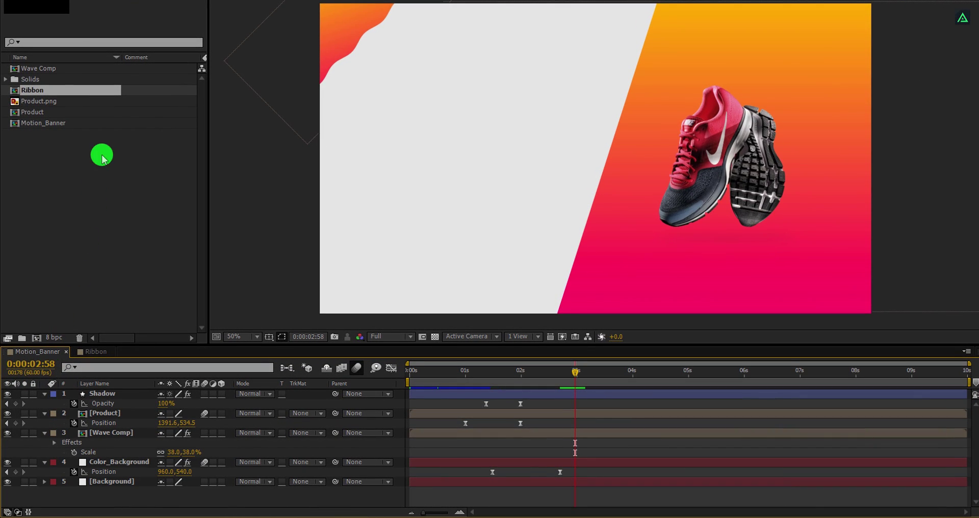
drag(40, 95, 113, 396)
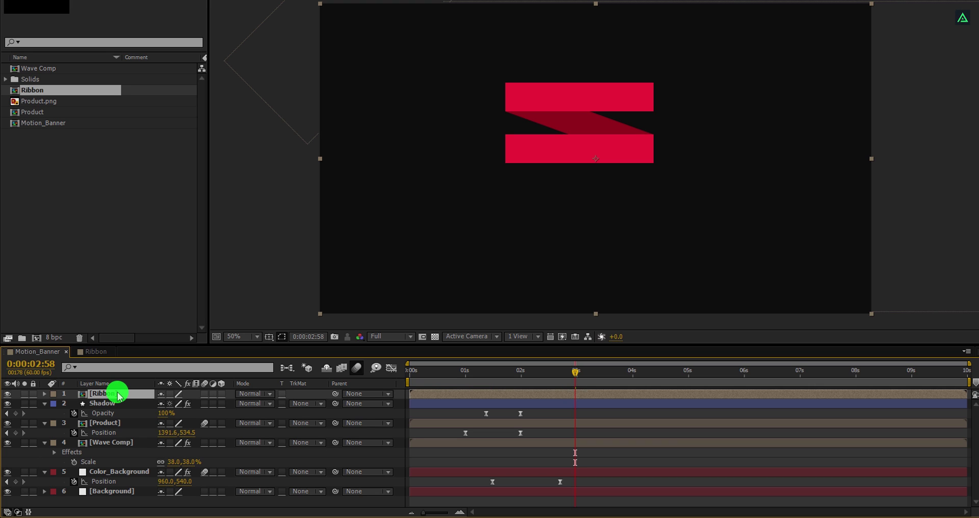
double_click(116, 394)
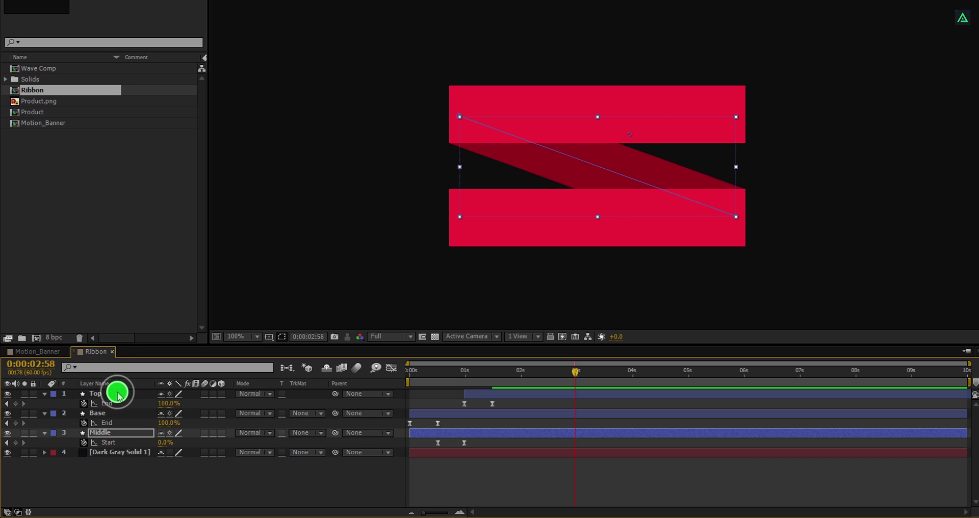
click(8, 452)
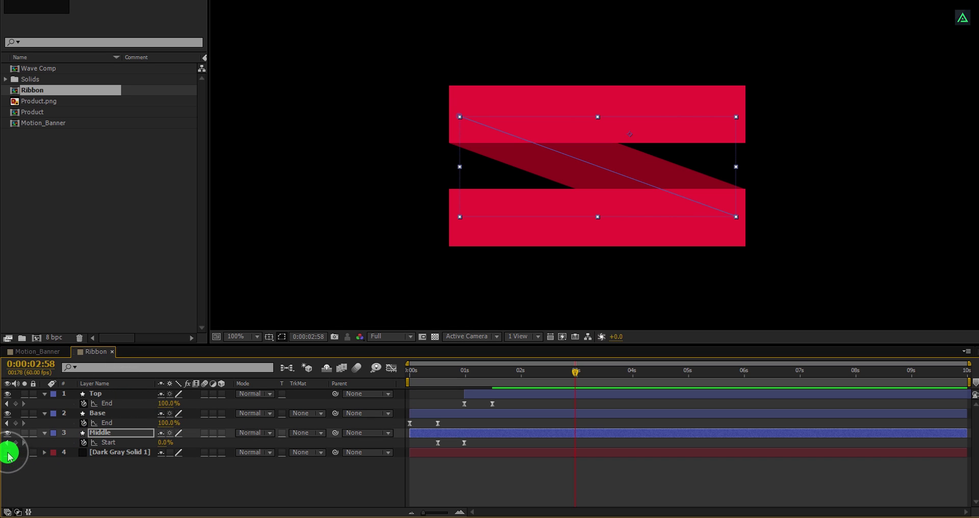
click(51, 352)
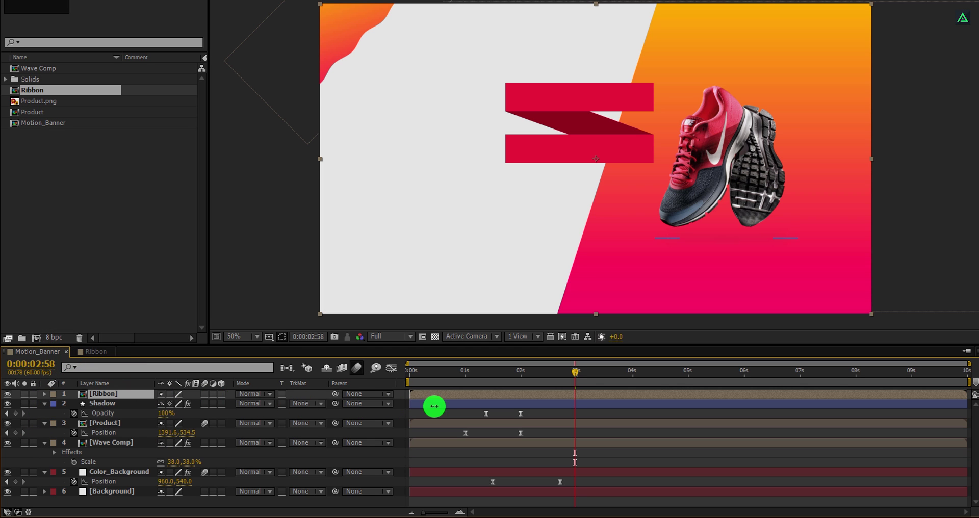
Step: Place the ribbon in the light area beside the shoe panel and shift its layer to start at 0:00:02:23
drag(582, 148, 470, 192)
drag(533, 375, 562, 371)
click(505, 387)
drag(504, 388, 534, 390)
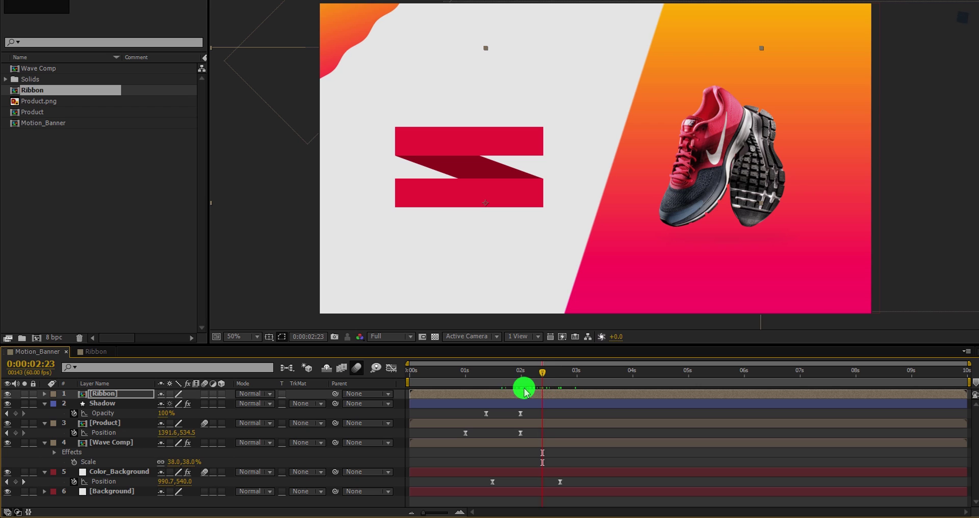
drag(424, 393, 649, 388)
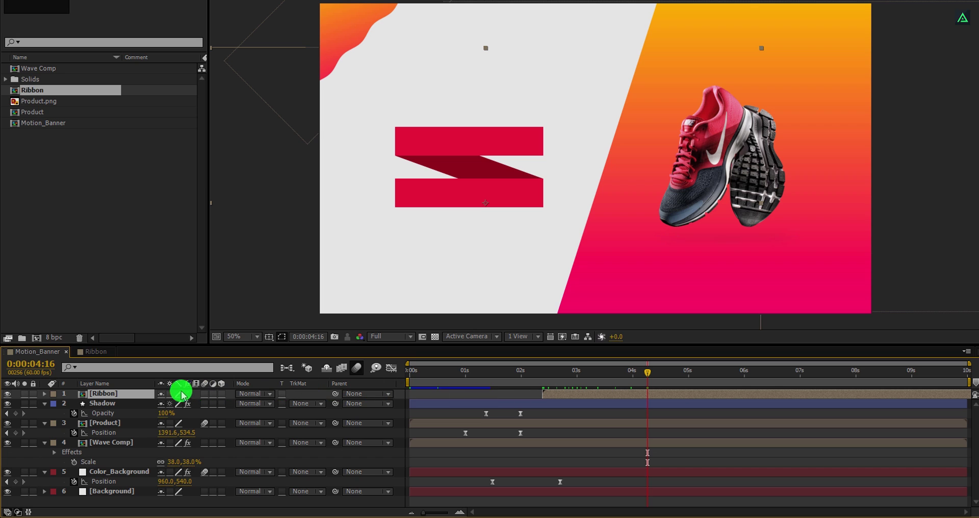
Step: Add the white text SUPER in the Ribbon comp and center it on the upper red strip
double_click(137, 399)
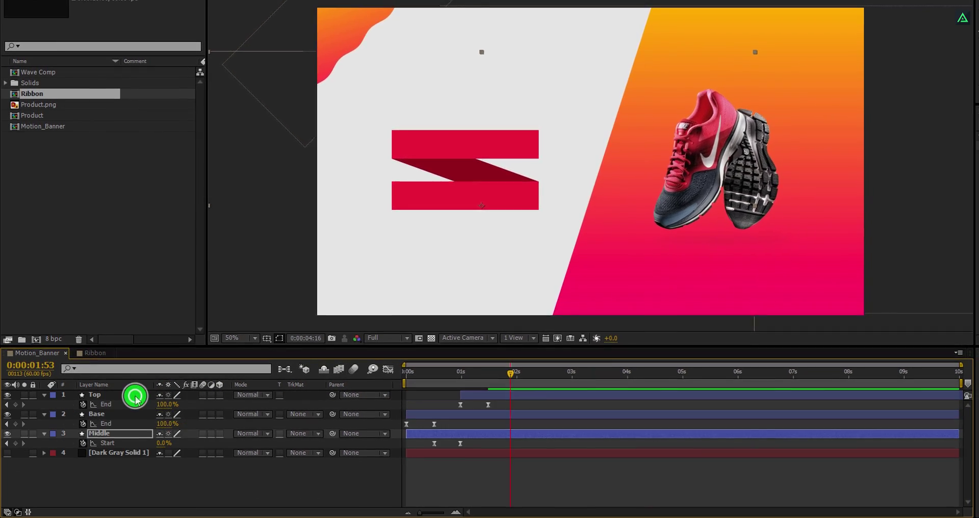
click(137, 462)
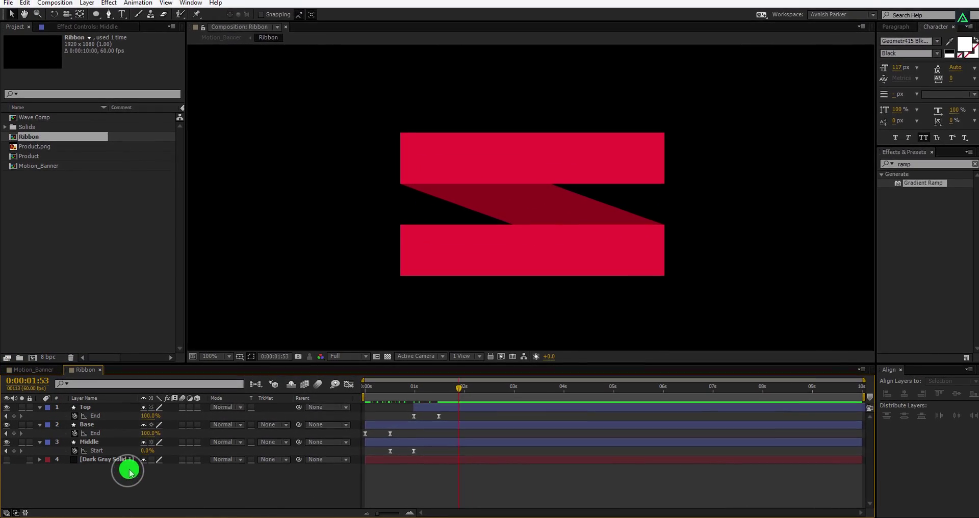
click(123, 18)
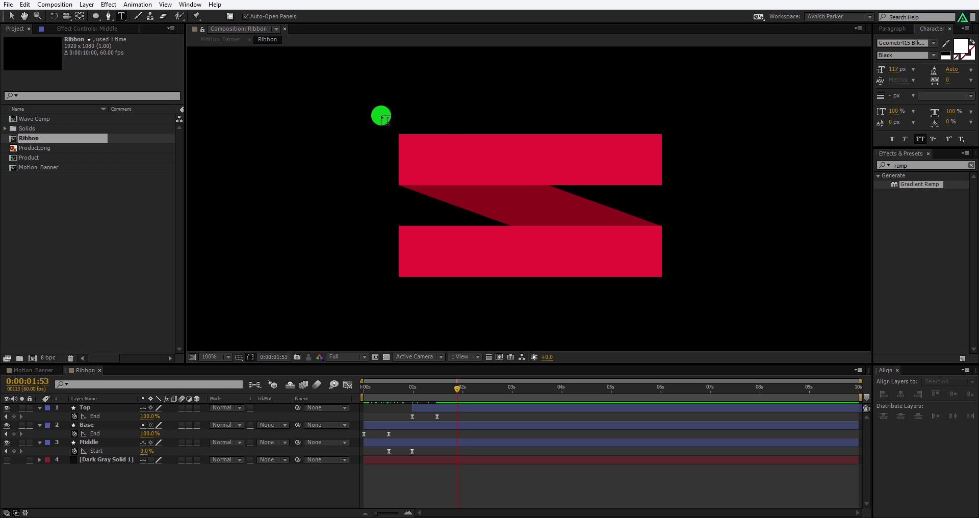
click(476, 164)
text(SUPER)
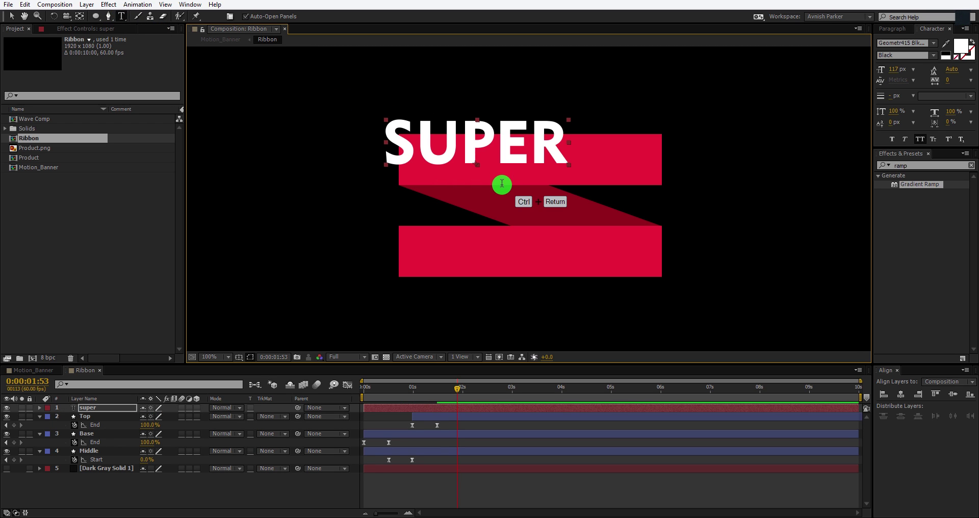
drag(503, 157, 555, 176)
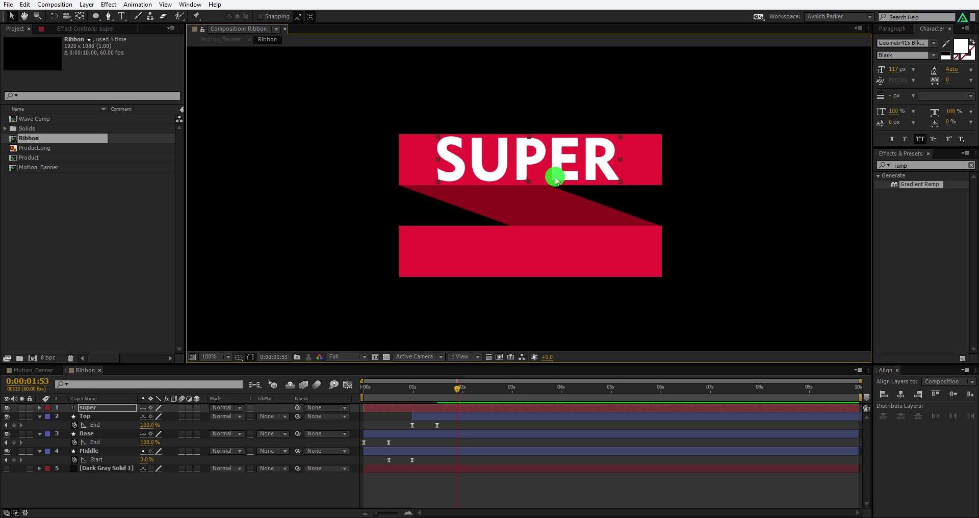
Step: Find the Large Scale text animation preset and apply it to the SUPER layer
mouse_move(424, 400)
mouse_down()
mouse_move(417, 401)
mouse_move(427, 408)
mouse_move(413, 407)
mouse_move(432, 403)
mouse_up()
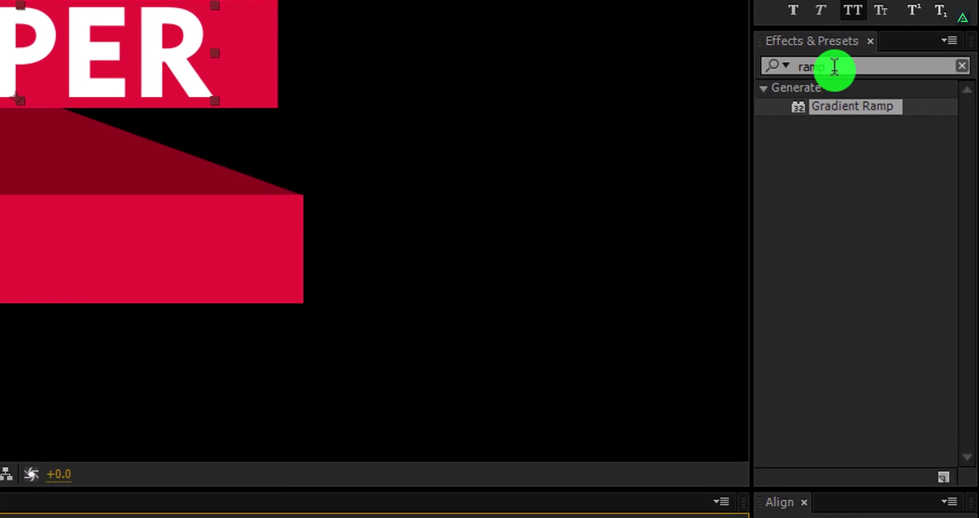
double_click(849, 89)
key(BackSpace)
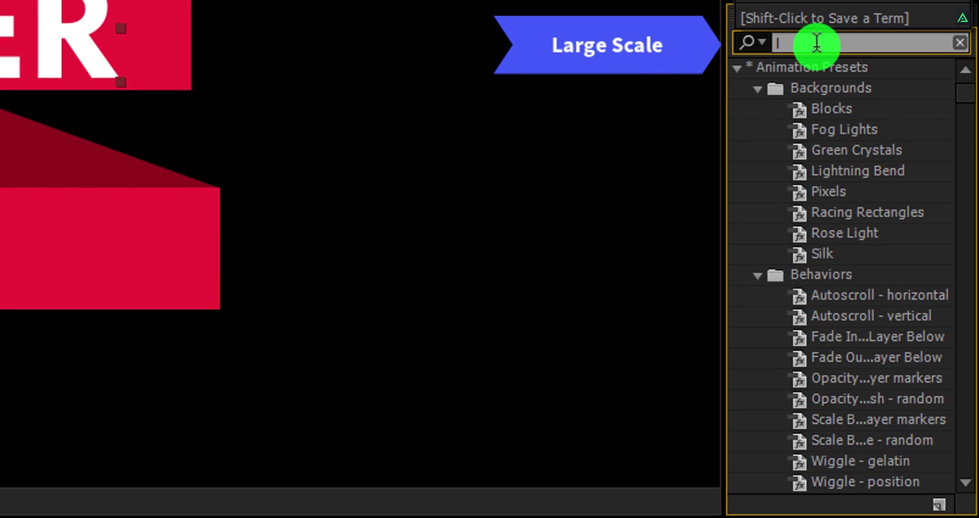
text(large)
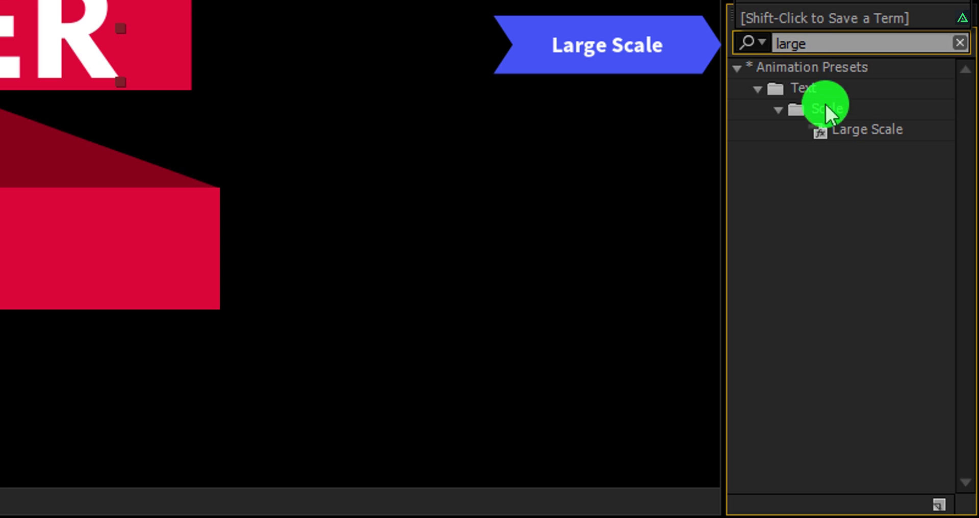
double_click(835, 129)
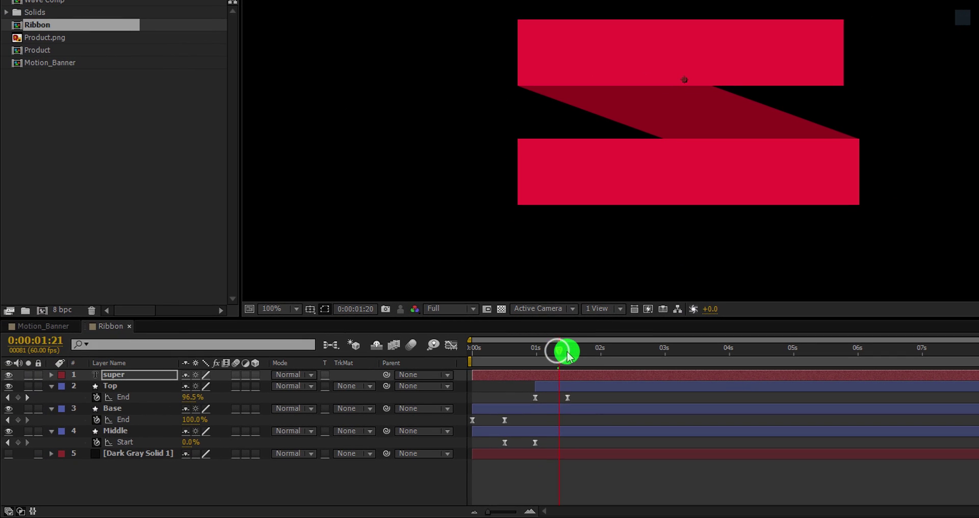
Step: Apply Easy Ease to both Range Selector Offset keyframes of the SUPER text layer
drag(126, 459, 190, 479)
drag(605, 363, 679, 365)
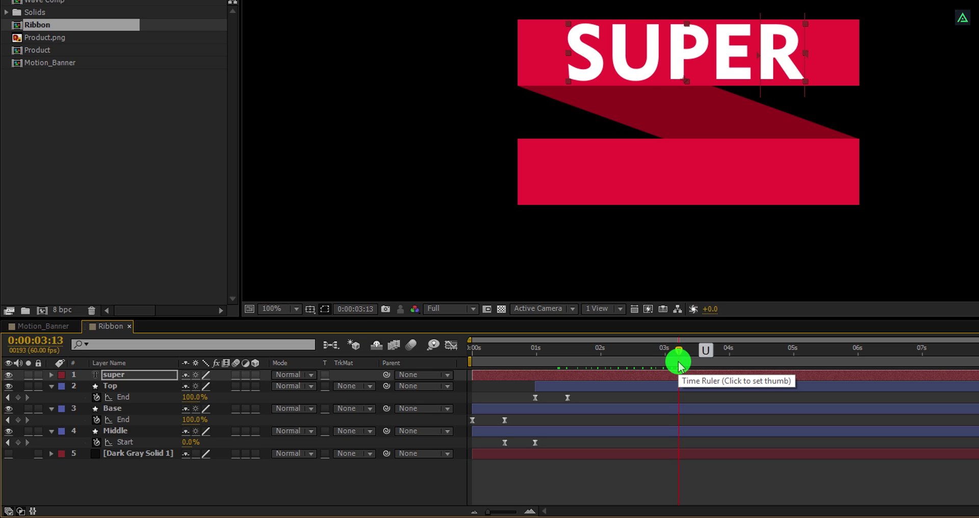
key(u)
drag(692, 398, 556, 403)
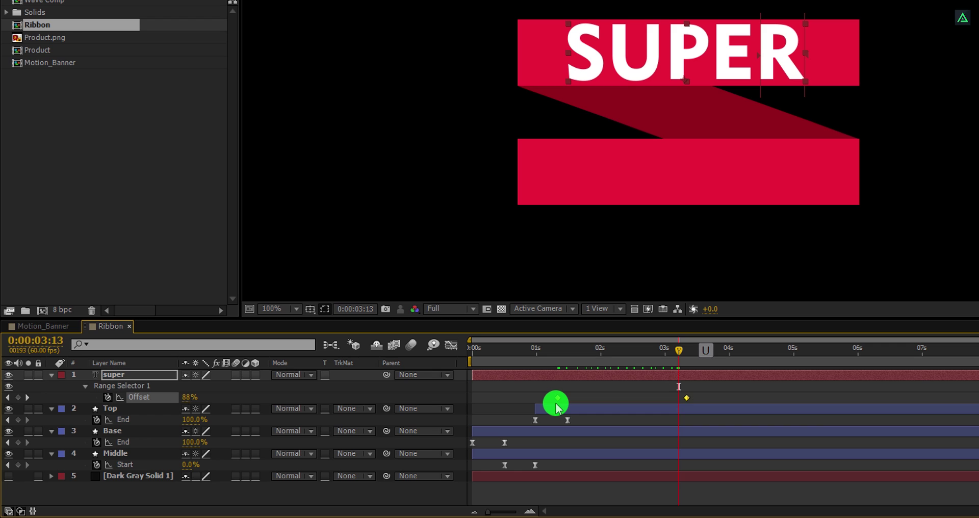
right_click(558, 399)
mouse_move(571, 387)
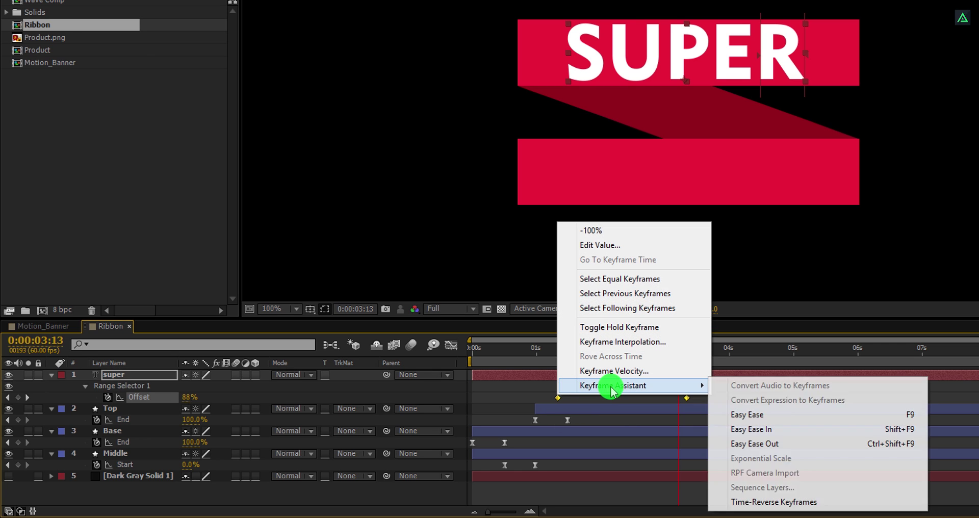
click(767, 414)
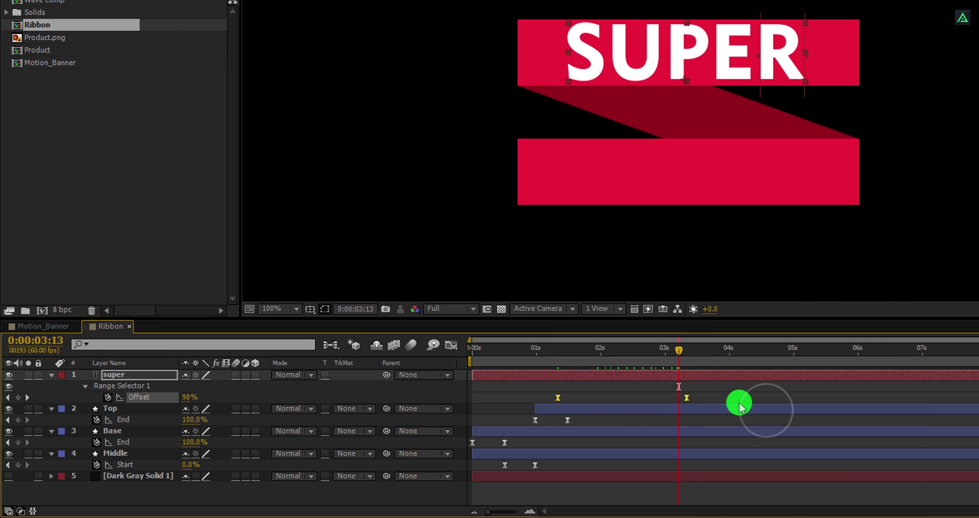
Step: Move the SUPER text's second Offset keyframe to 0:00:02:00 and preview the faster text animation
click(706, 392)
click(689, 399)
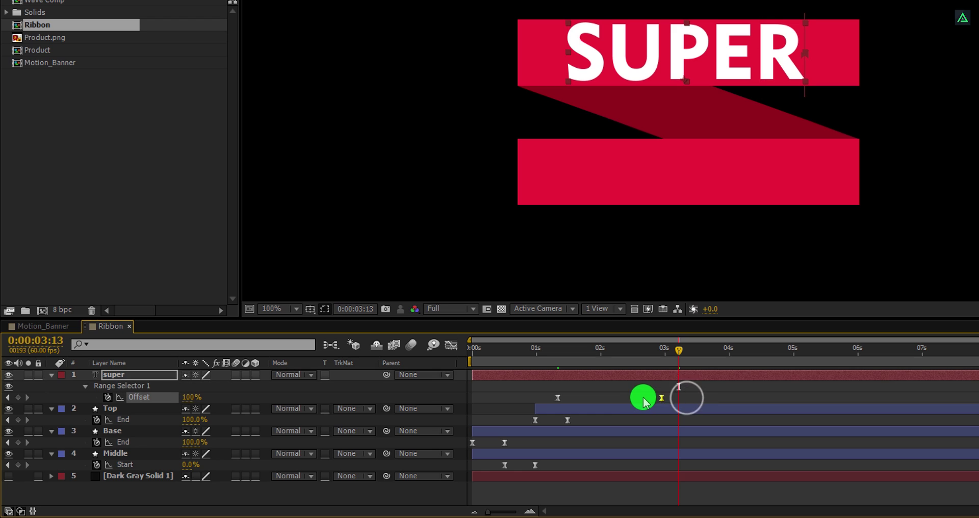
click(600, 397)
mouse_move(559, 356)
mouse_down()
mouse_move(581, 350)
mouse_move(552, 356)
mouse_move(587, 359)
mouse_move(558, 360)
mouse_up()
Step: Duplicate the SUPER text layer and move the copy straight down onto the lower red strip
click(564, 375)
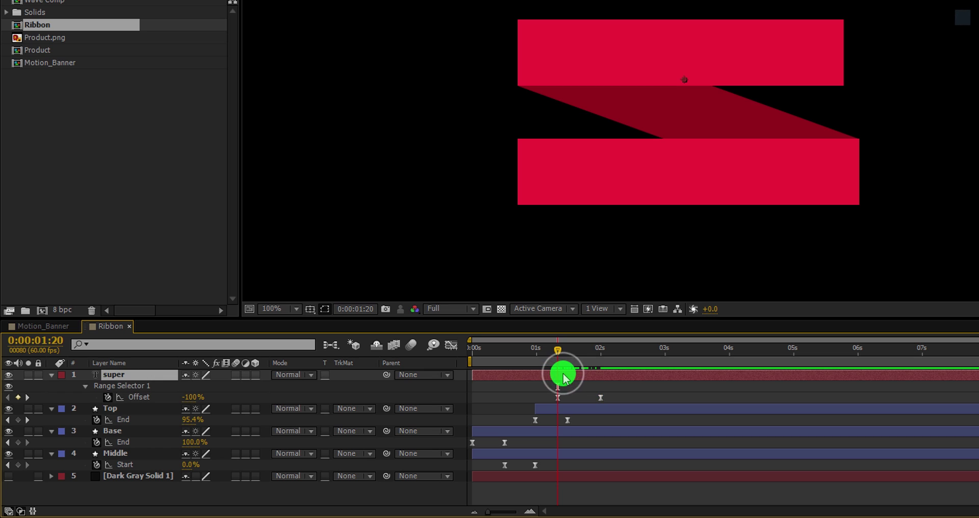
key(ctrl+d)
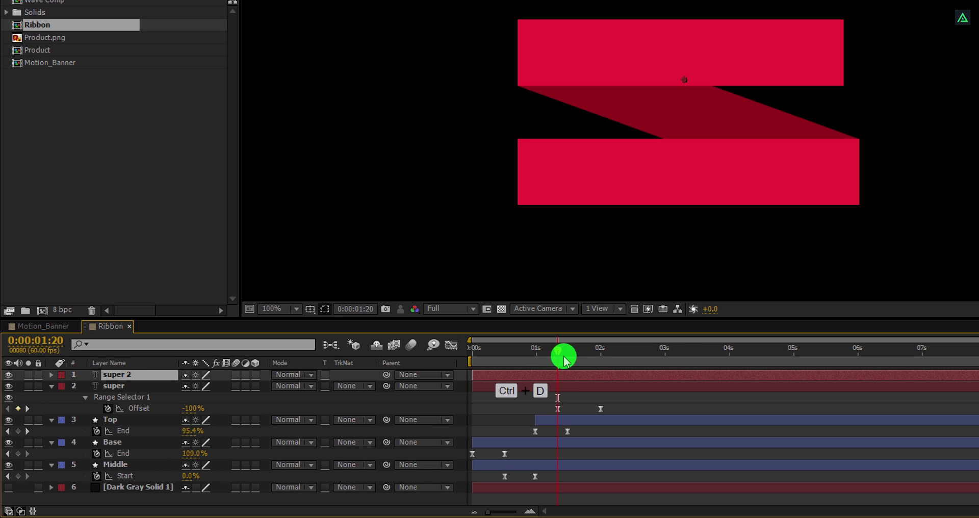
mouse_move(560, 350)
mouse_down()
mouse_move(581, 357)
mouse_move(586, 375)
mouse_up()
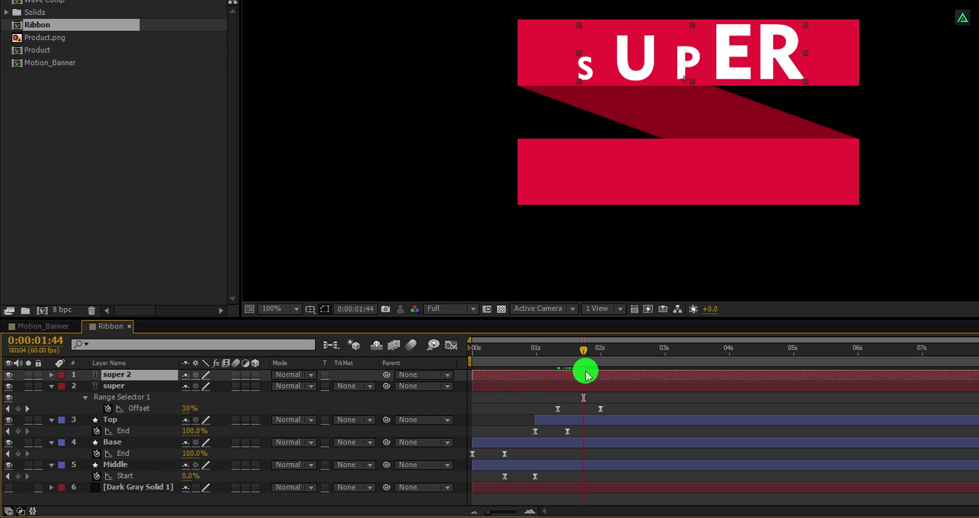
key(shift+Down)
key(shift+Down)
key(shift+Down)
key(shift+Down)
key(shift+Down)
key(shift+Down)
key(shift+Down)
key(shift+Down)
key(shift+Down)
key(shift+Down)
key(shift+Down)
key(shift+Down)
key(shift+Down)
key(shift+Down)
key(shift+Down)
key(shift+Down)
key(shift+Down)
key(shift+Down)
key(shift+Down)
key(shift+Down)
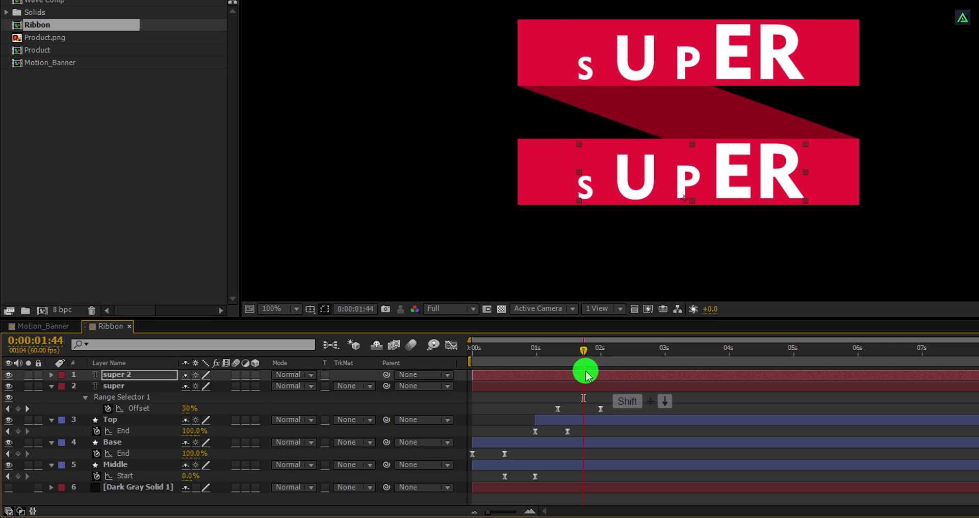
Step: Replace the text on the lower red strip with DEAL
drag(596, 356, 598, 382)
text(deal)
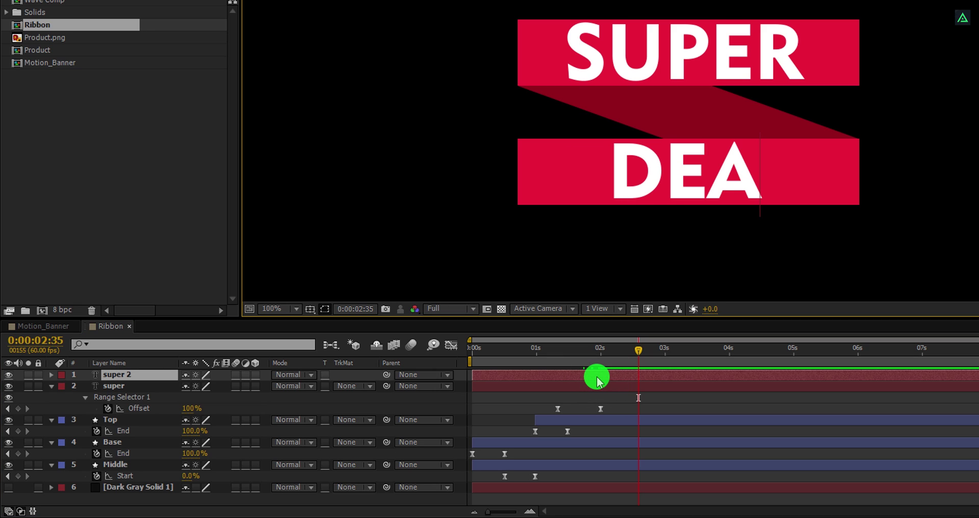
Step: Shift the DEAL layer earlier so its first Offset keyframe sits at about 0:00:00:30, and preview the ribbon animation
drag(539, 345, 503, 382)
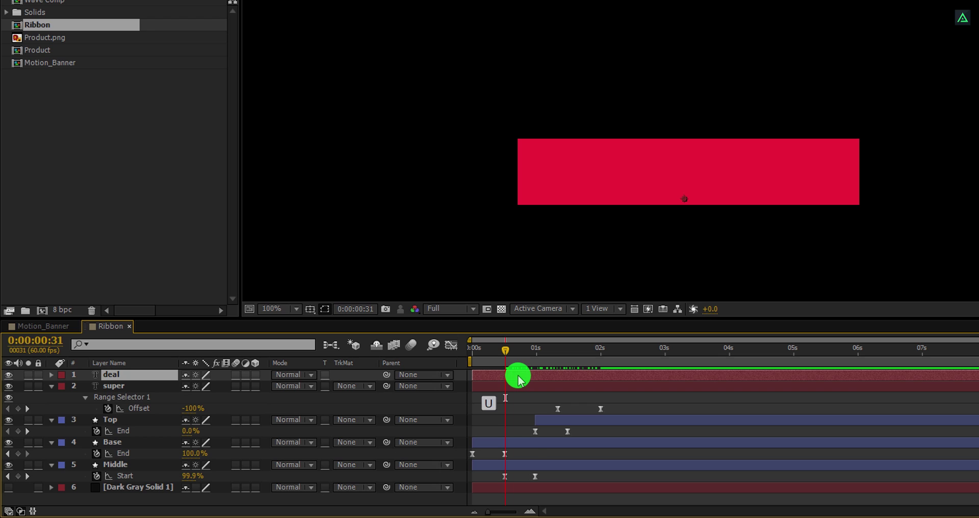
key(u)
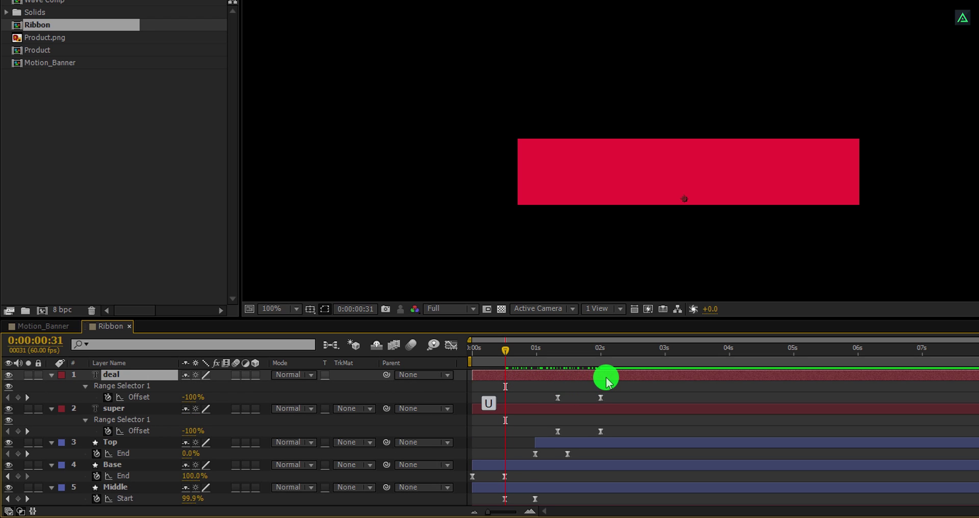
drag(603, 379, 579, 383)
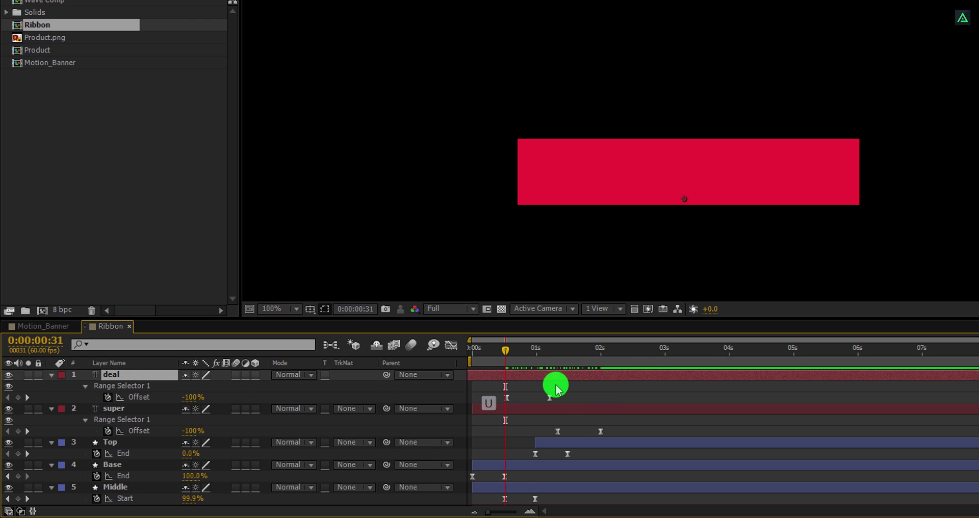
drag(505, 347, 602, 380)
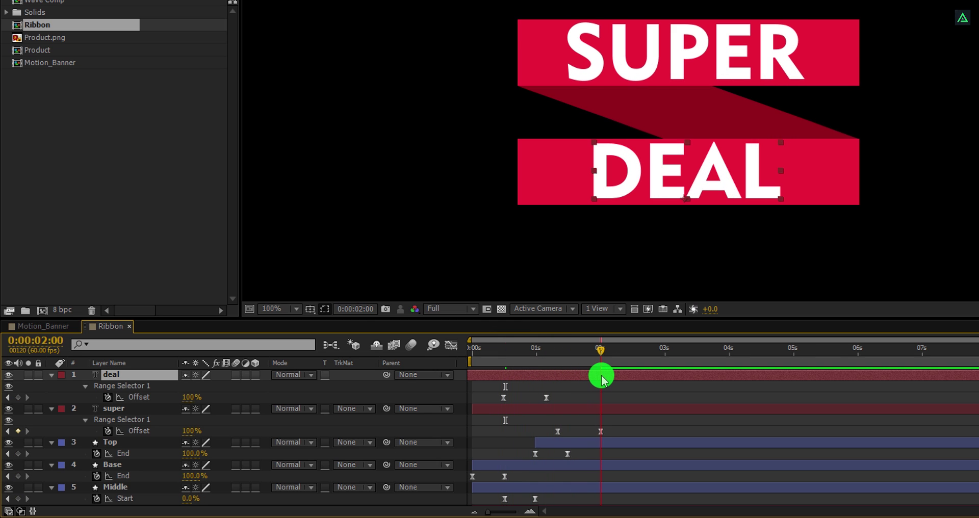
Step: Return to the Motion_Banner comp and search the effects for Transform
click(70, 328)
click(71, 331)
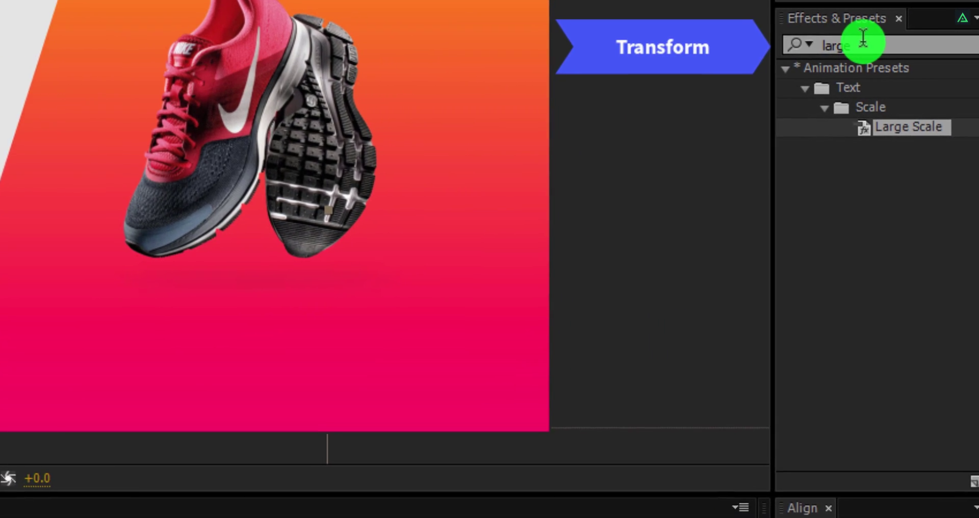
double_click(824, 38)
text(t)
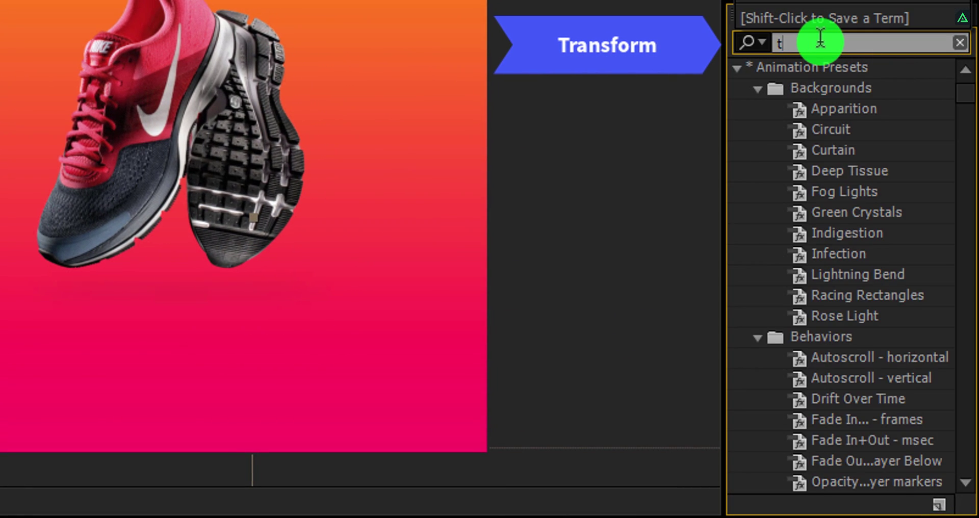
text(ransf)
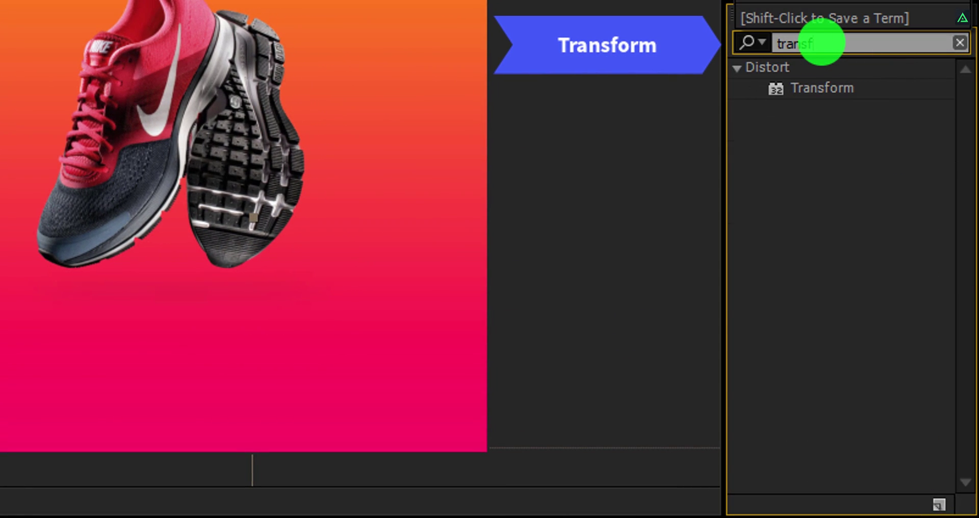